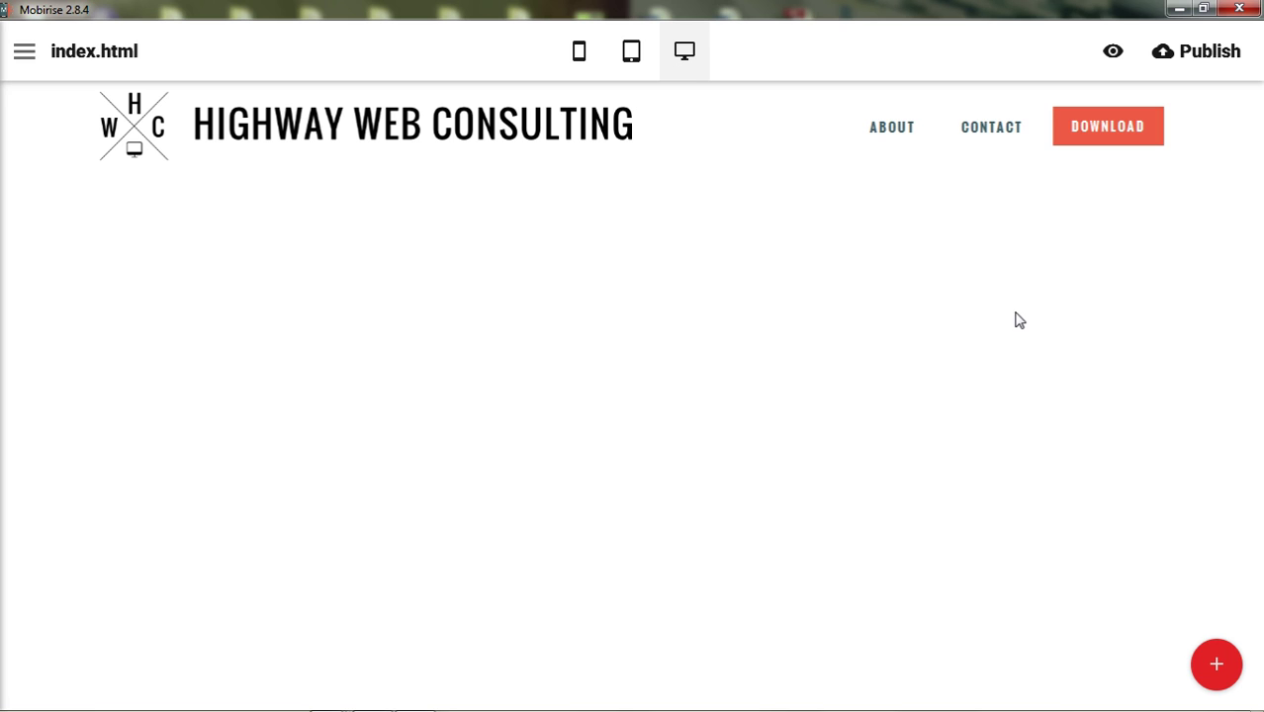
- Look through the menu and header blocks available for the page, and close the block list
click(1214, 668)
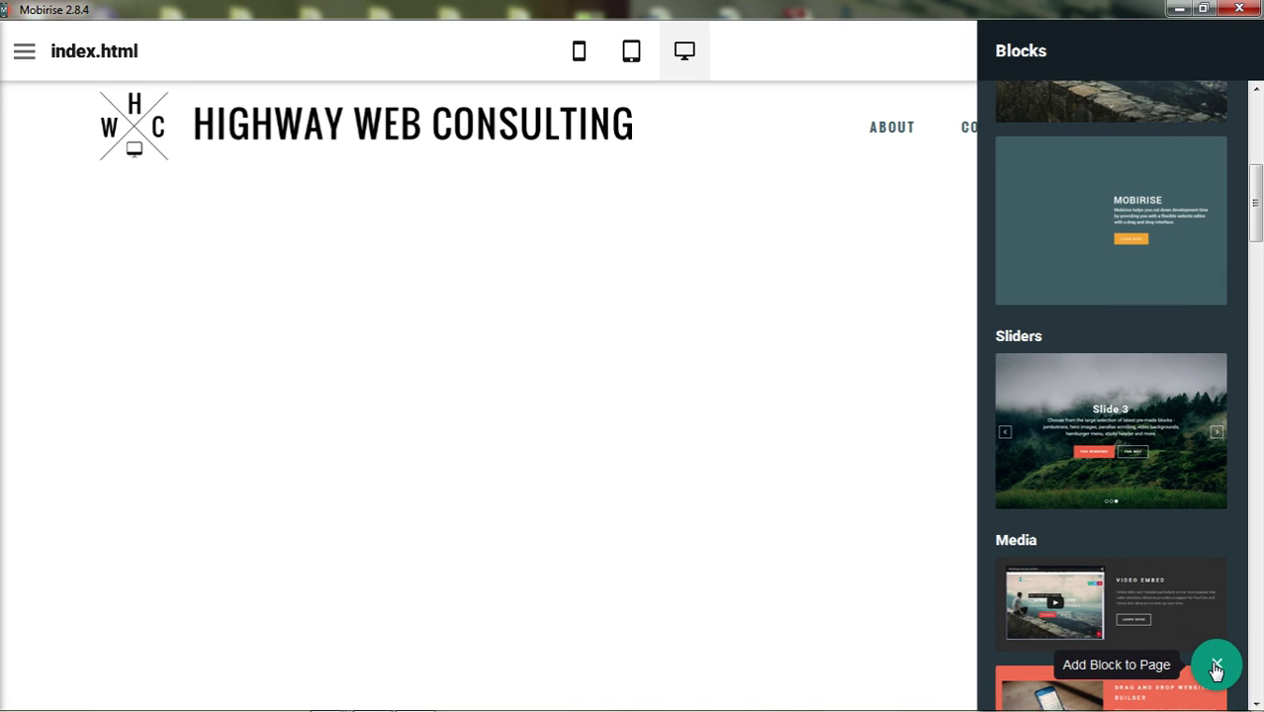
scroll(1186, 316, up, 5)
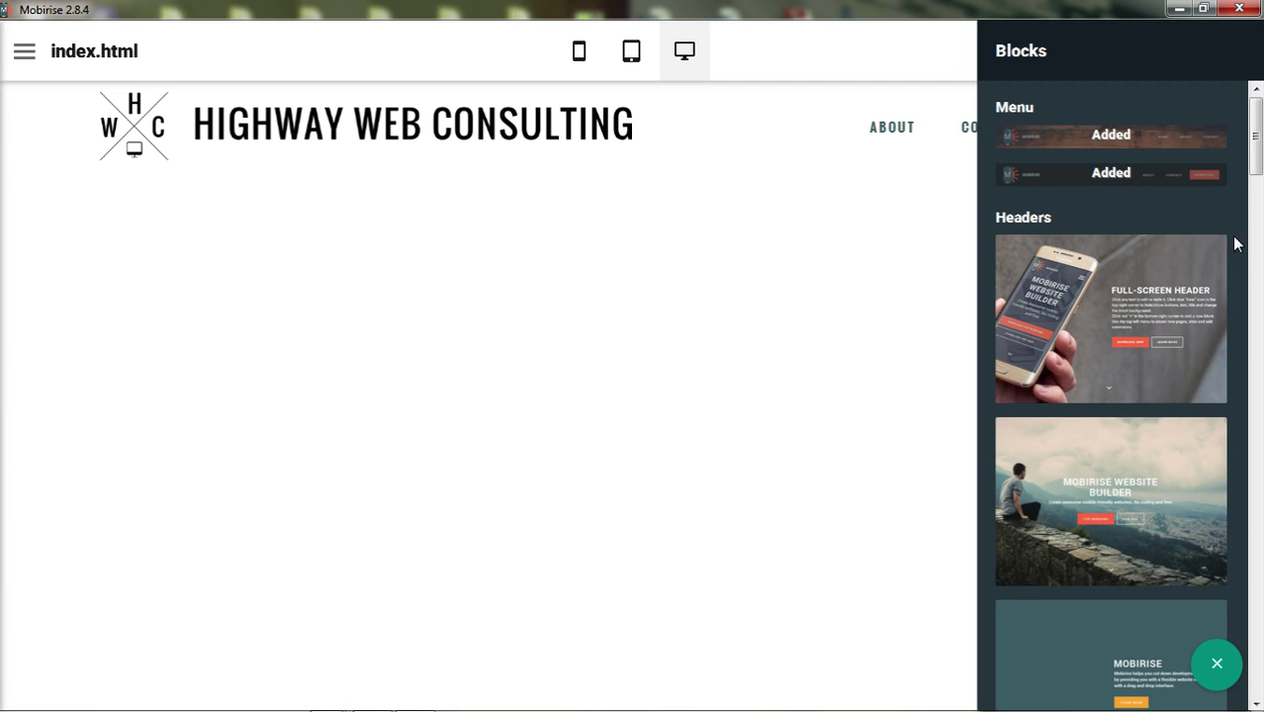
scroll(1242, 257, down, 2)
scroll(1254, 170, down, 1)
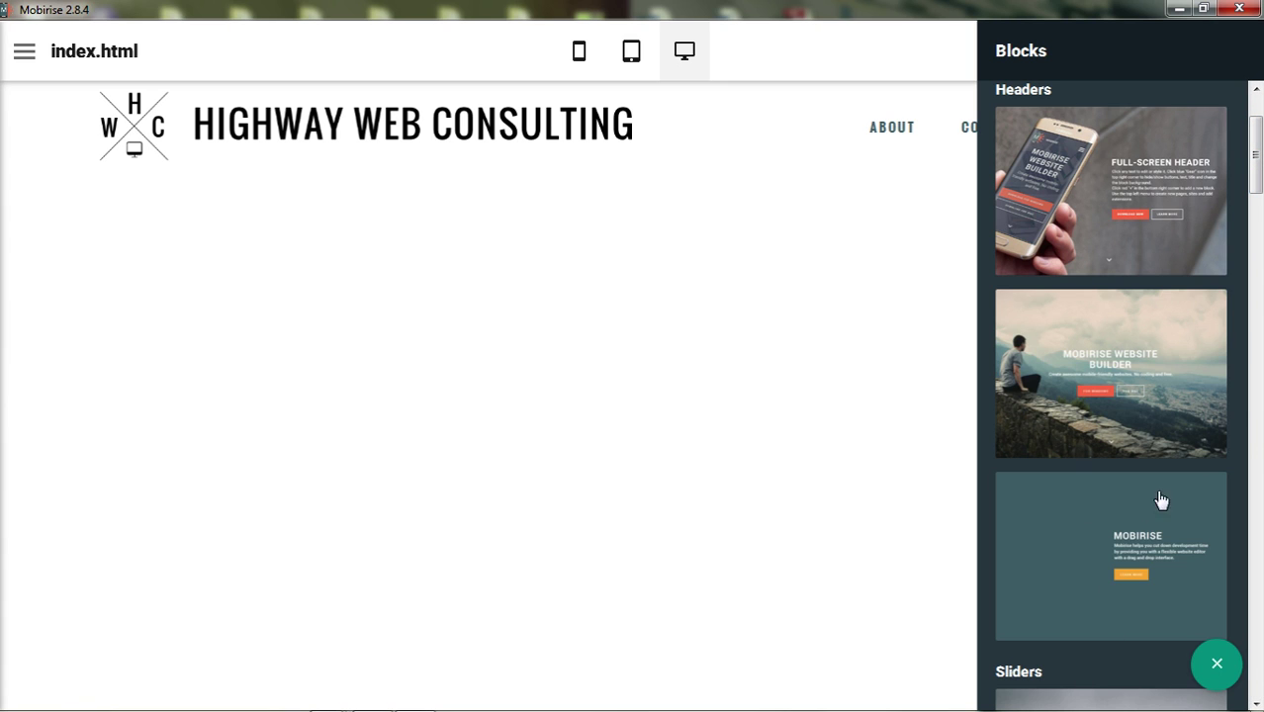
drag(1252, 160, 1254, 158)
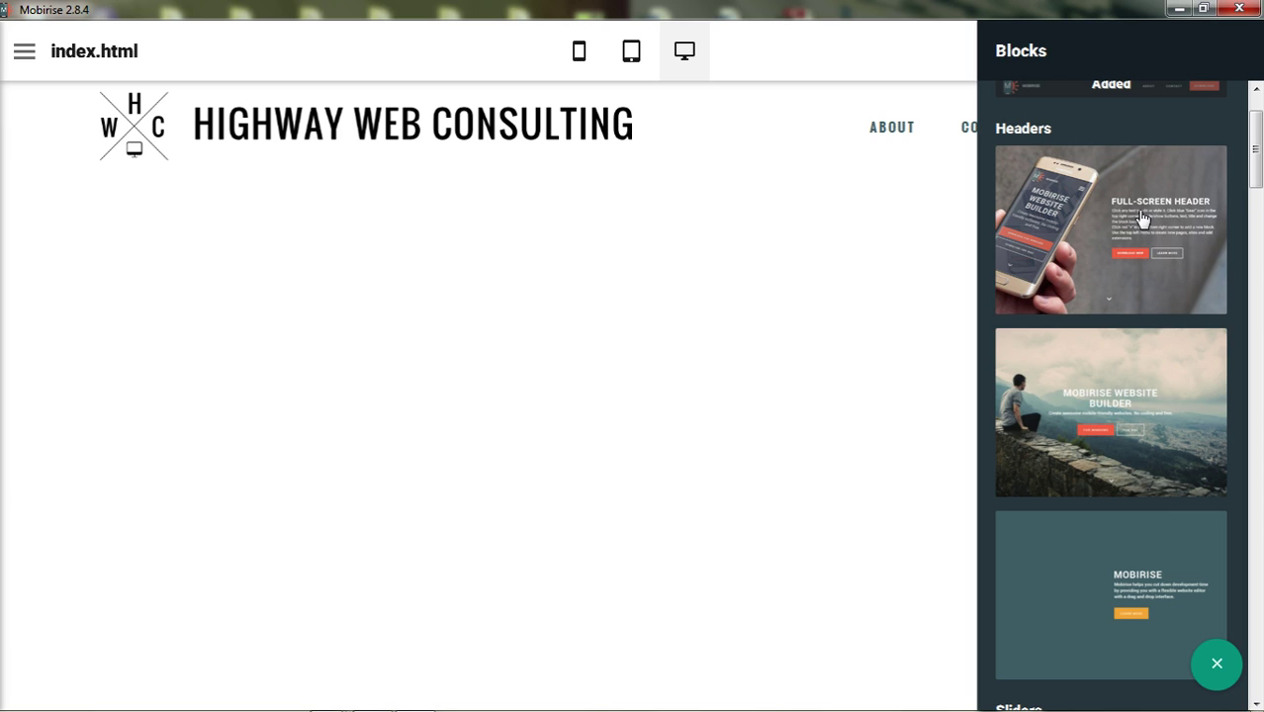
scroll(1127, 194, up, 2)
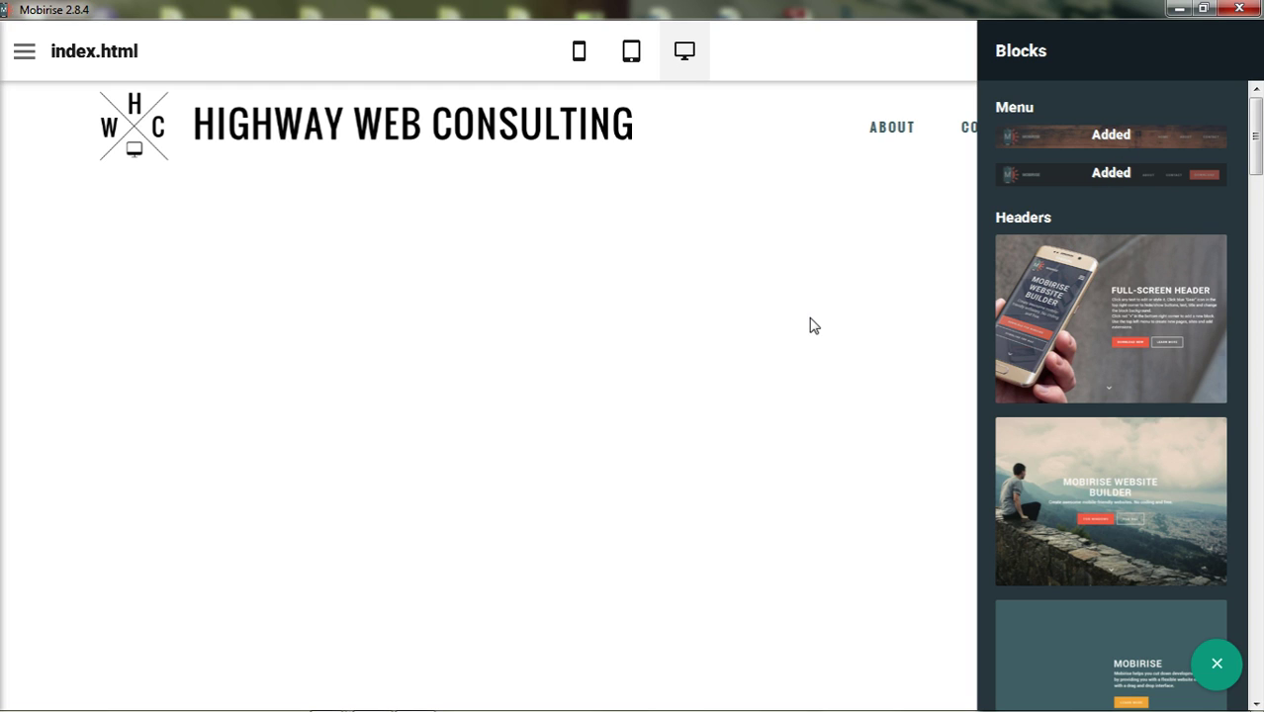
click(875, 63)
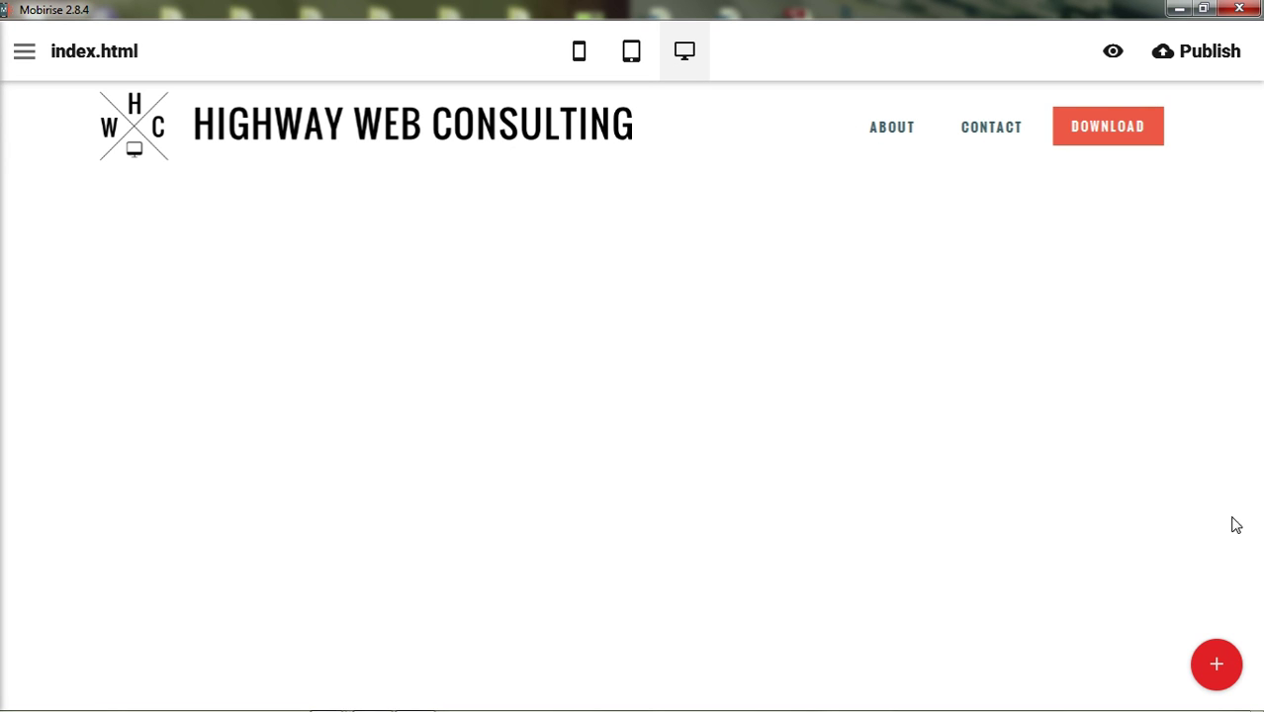
- Try out the Full-Screen Header block with the phone image on the page, and remove it again
click(1215, 658)
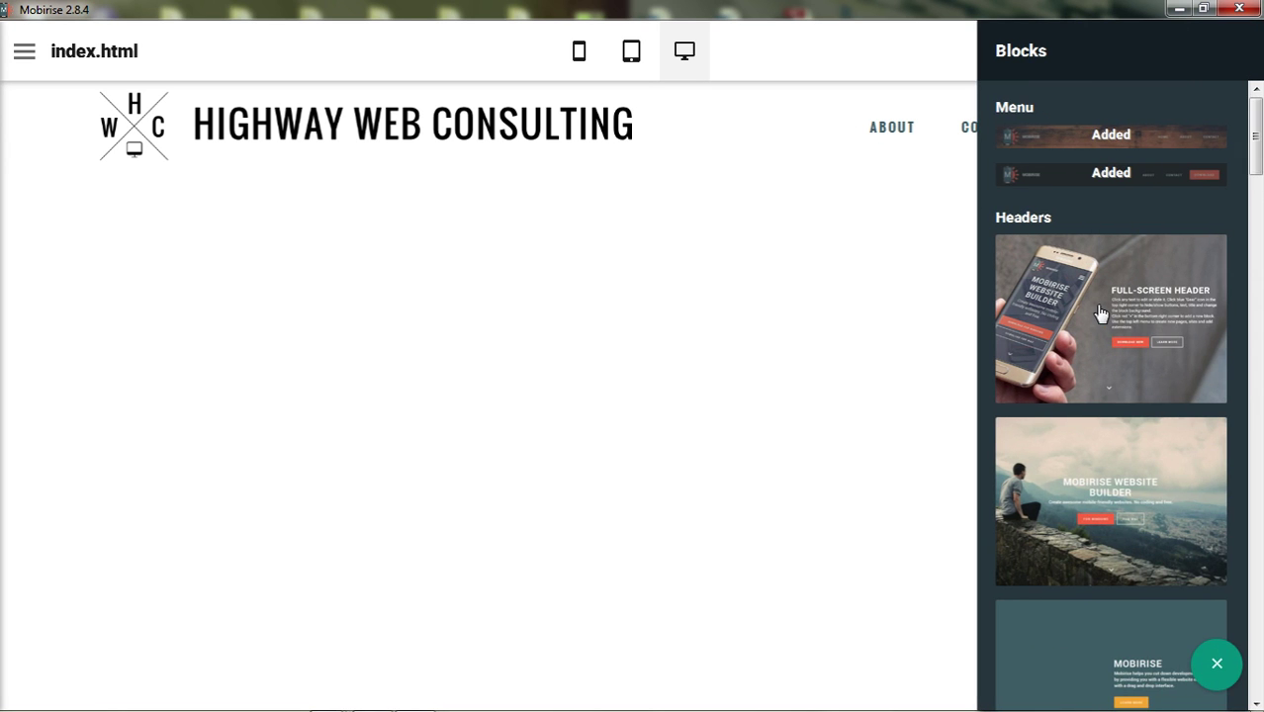
scroll(1100, 308, down, 1)
drag(1257, 168, 1257, 176)
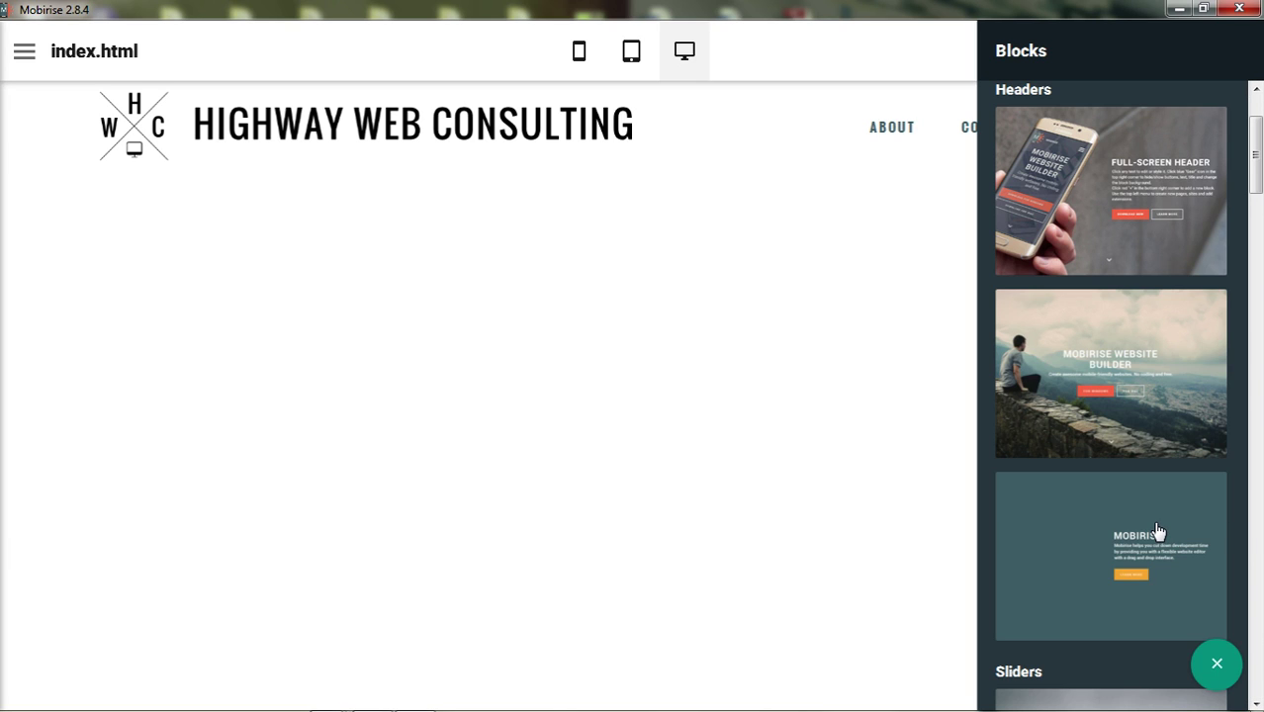
click(1104, 240)
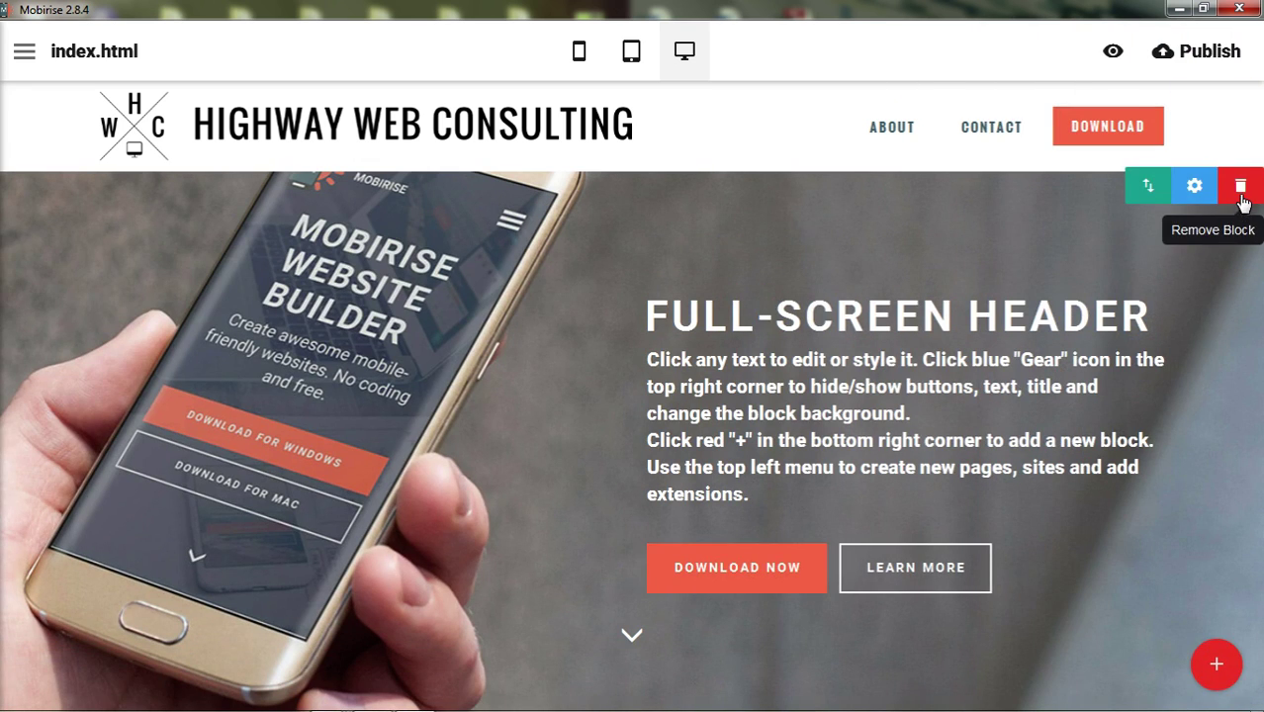
click(1240, 185)
click(862, 119)
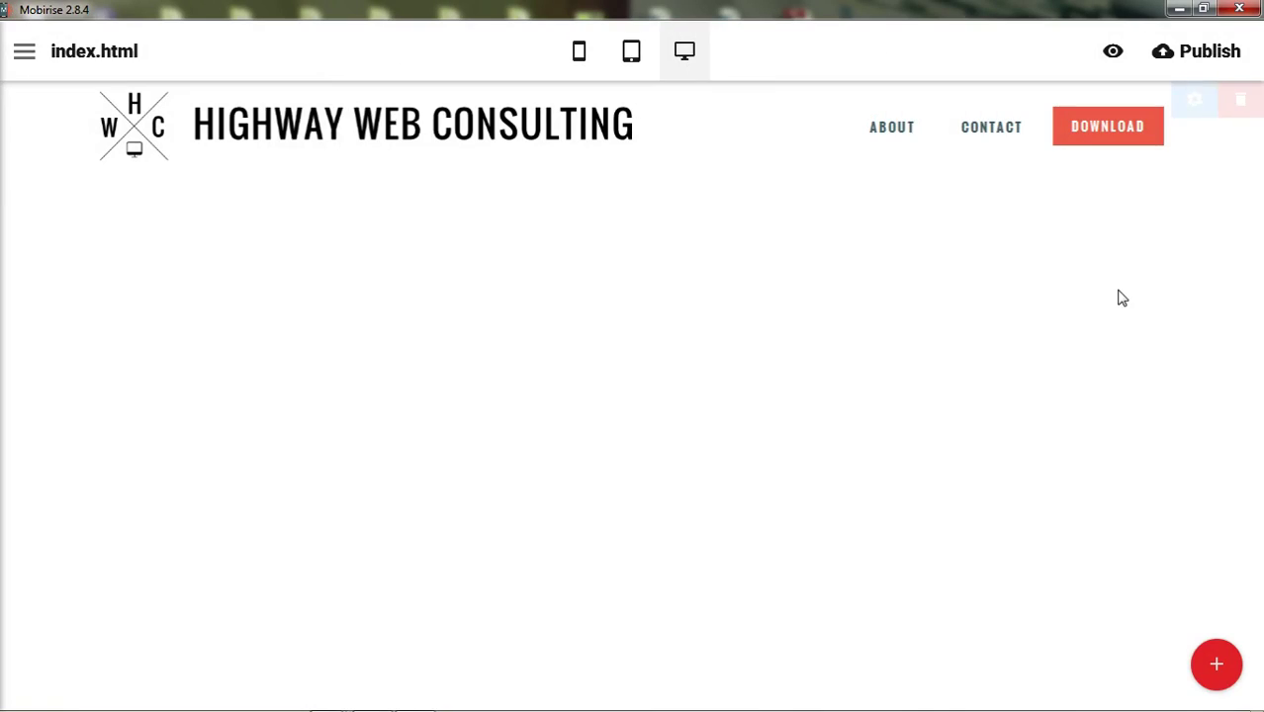
- Add the Mobirise Website Builder header block with the mountain-view photo to the page below the menu
click(1217, 665)
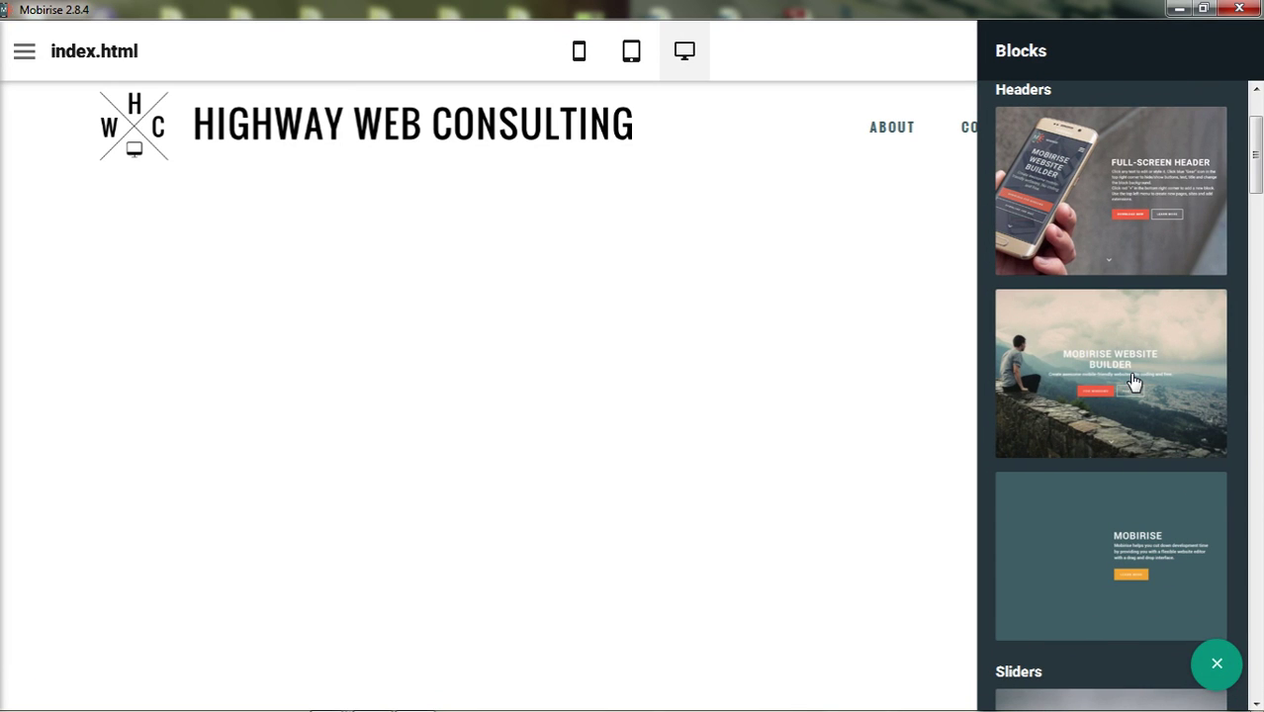
drag(1133, 383, 601, 522)
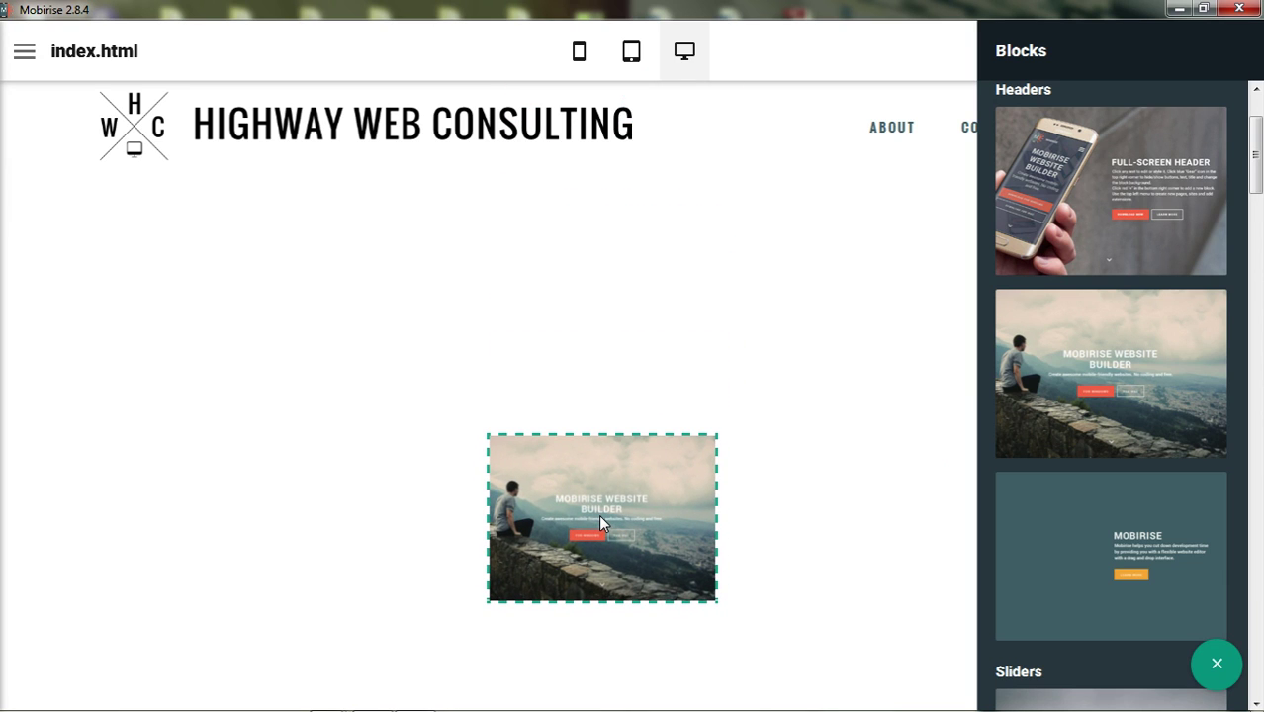
drag(601, 517, 606, 473)
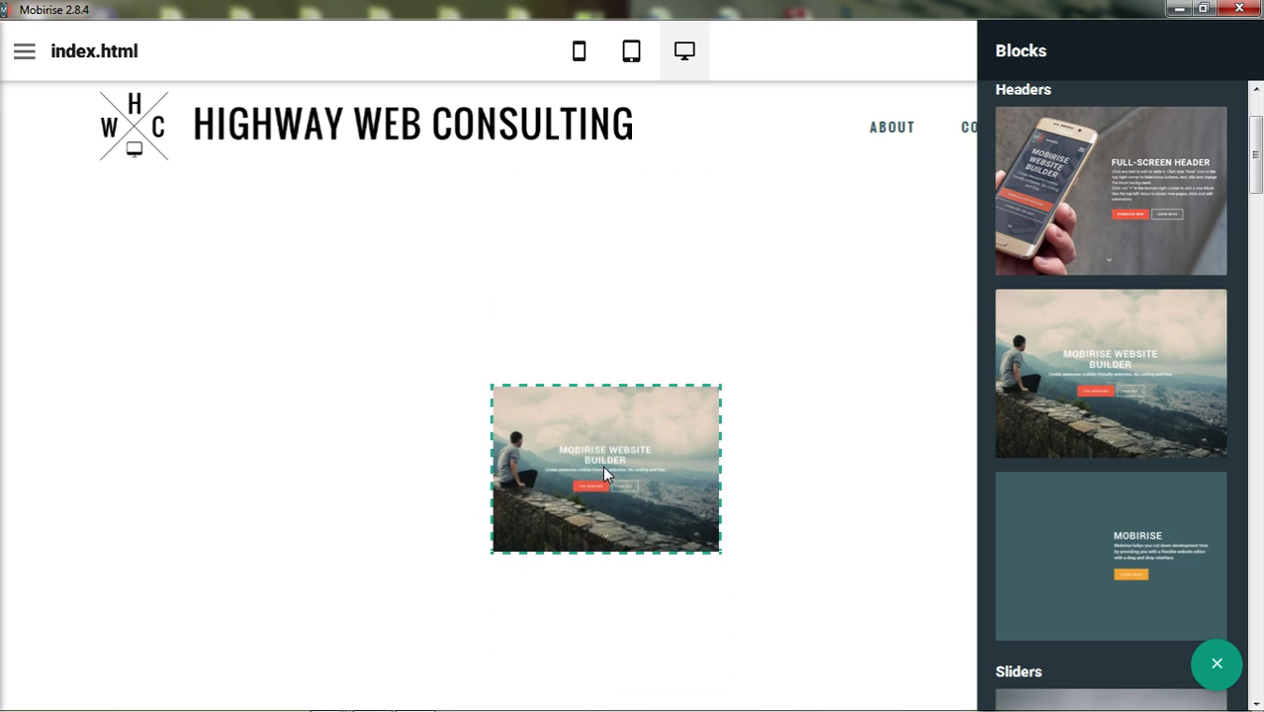
drag(604, 468, 604, 468)
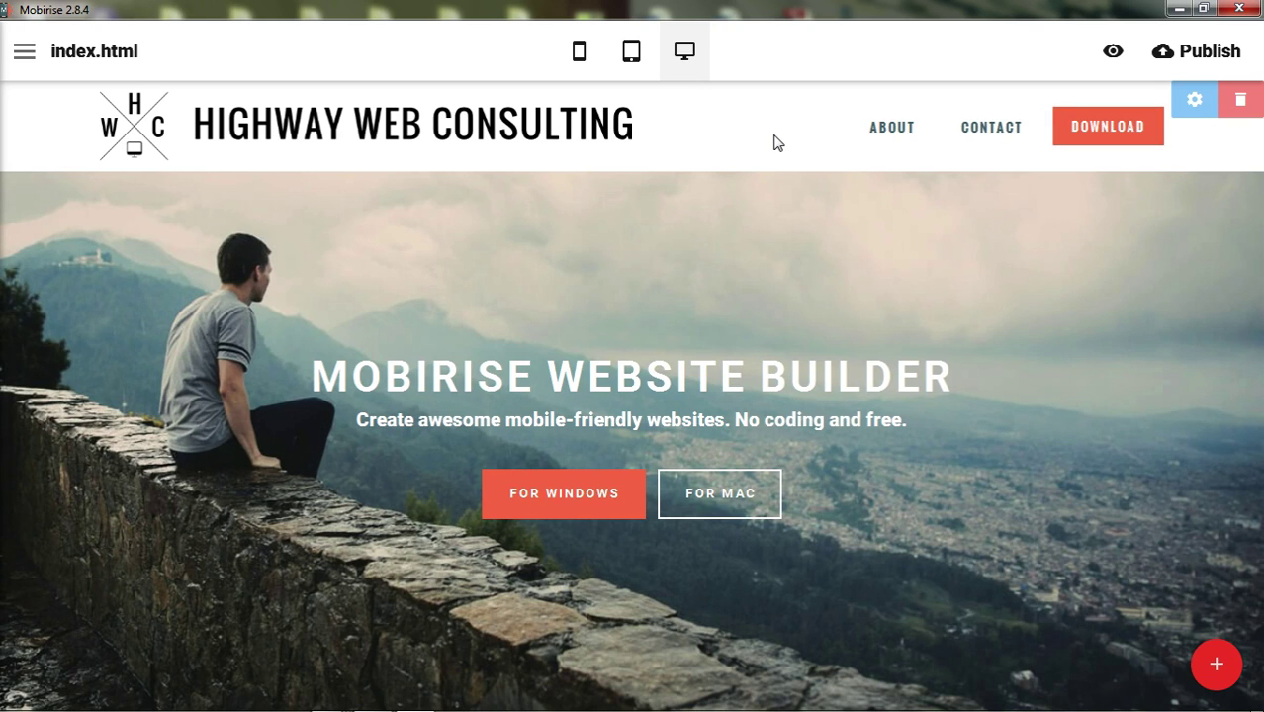
- Try the Transparent option on the menu block, and turn it off again
click(1195, 99)
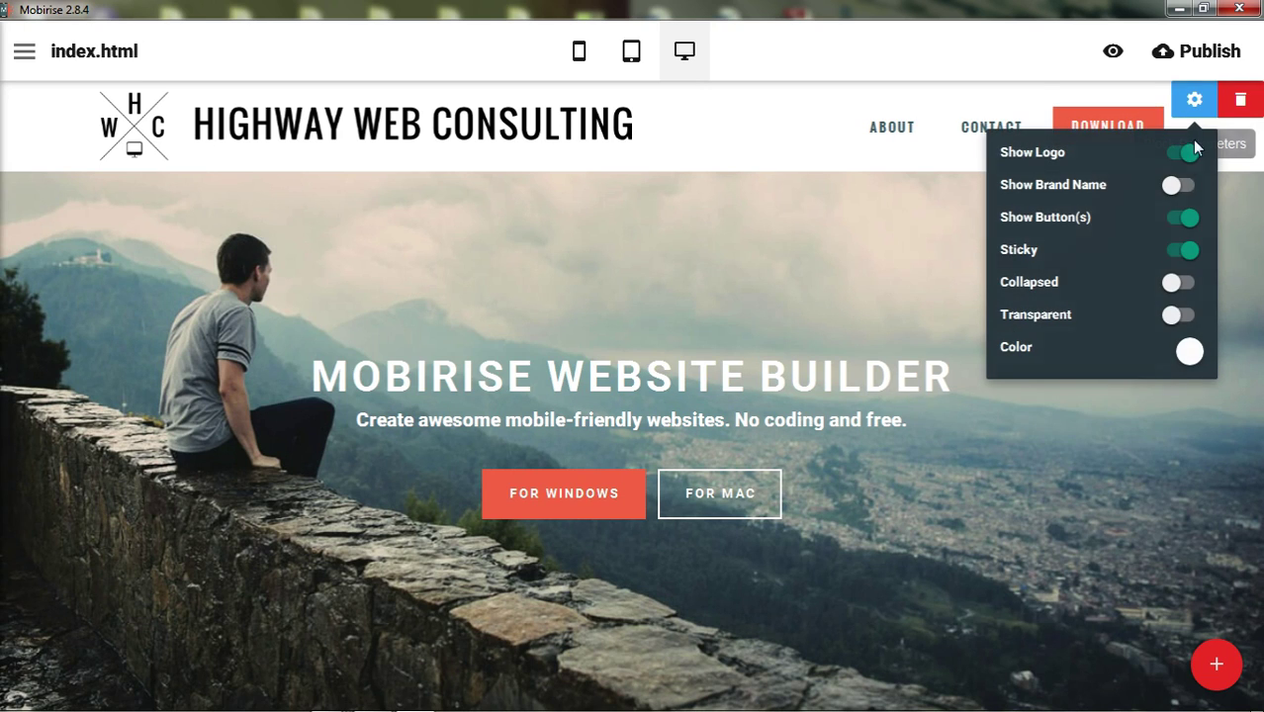
click(1176, 319)
click(961, 60)
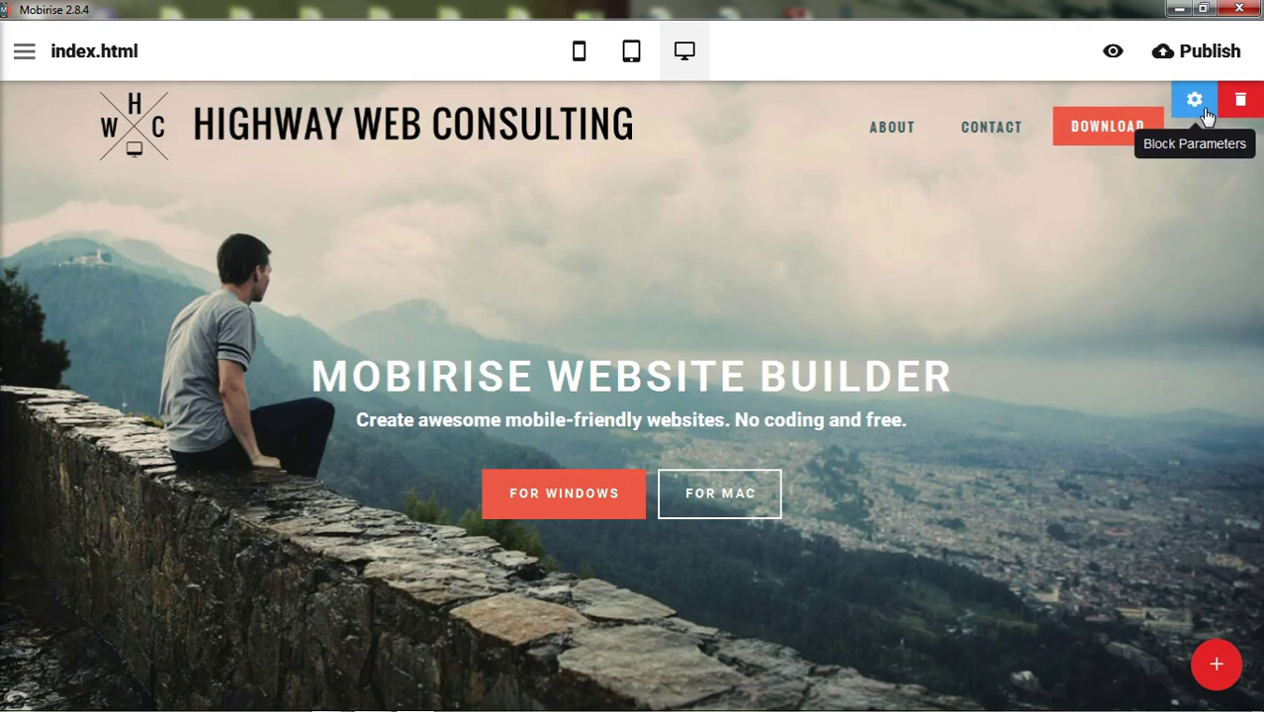
click(1204, 113)
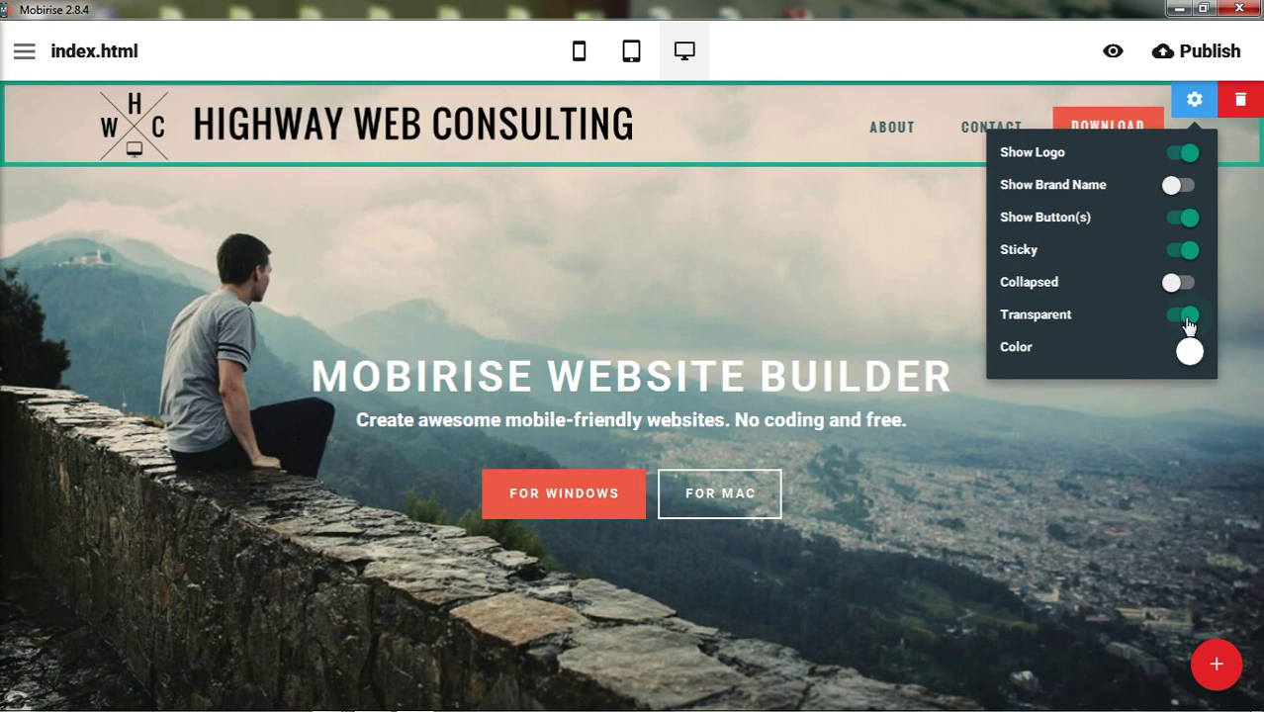
click(1185, 317)
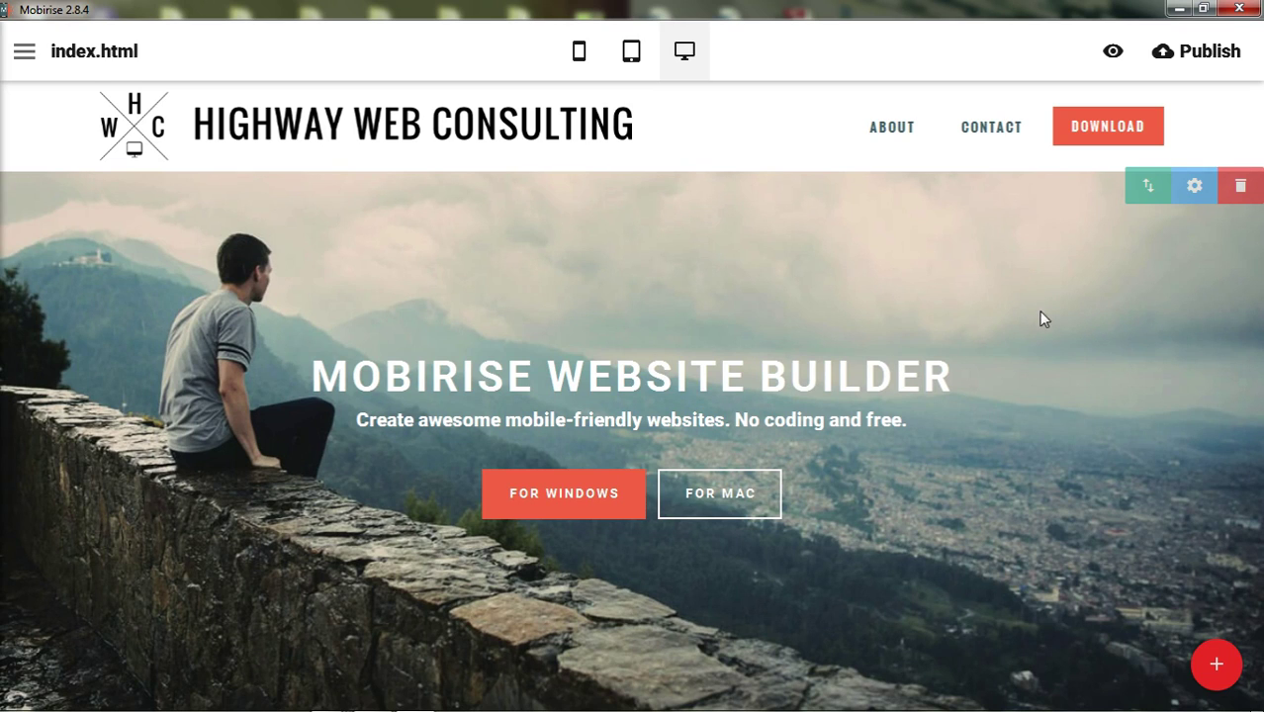
- Select the header block's title and subtitle in turn to examine their text formatting options
drag(351, 375, 953, 380)
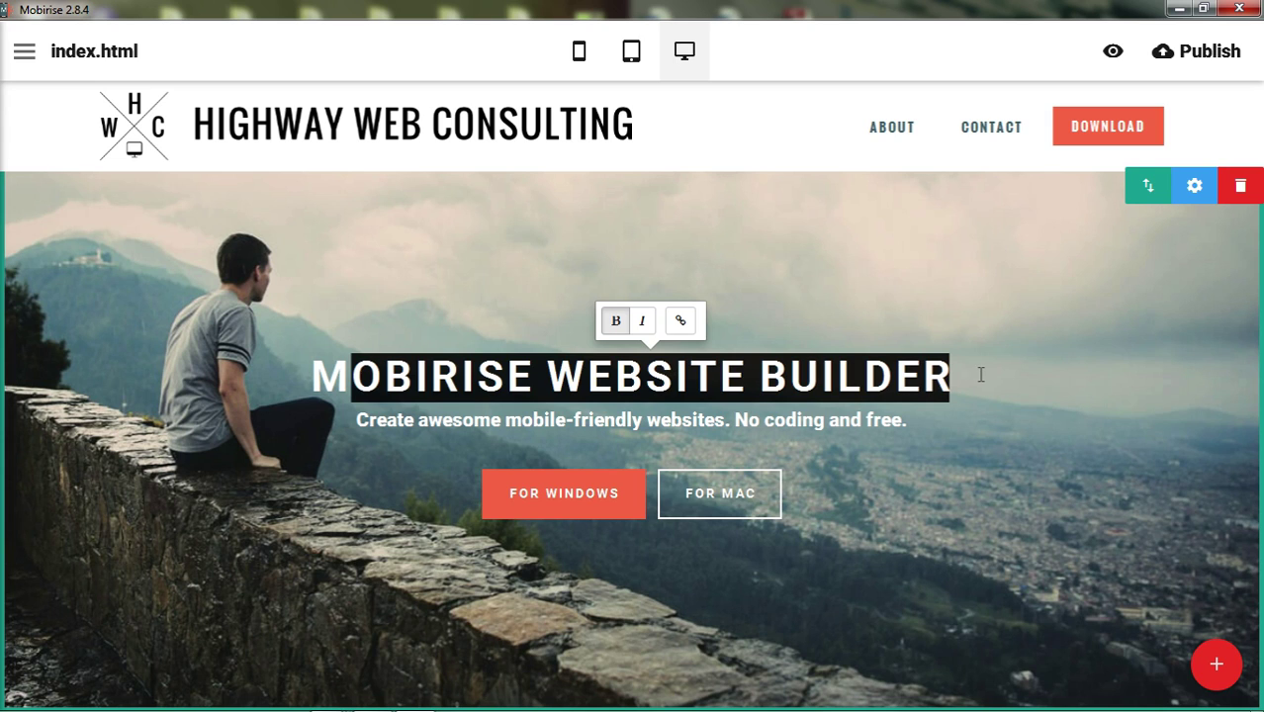
click(980, 373)
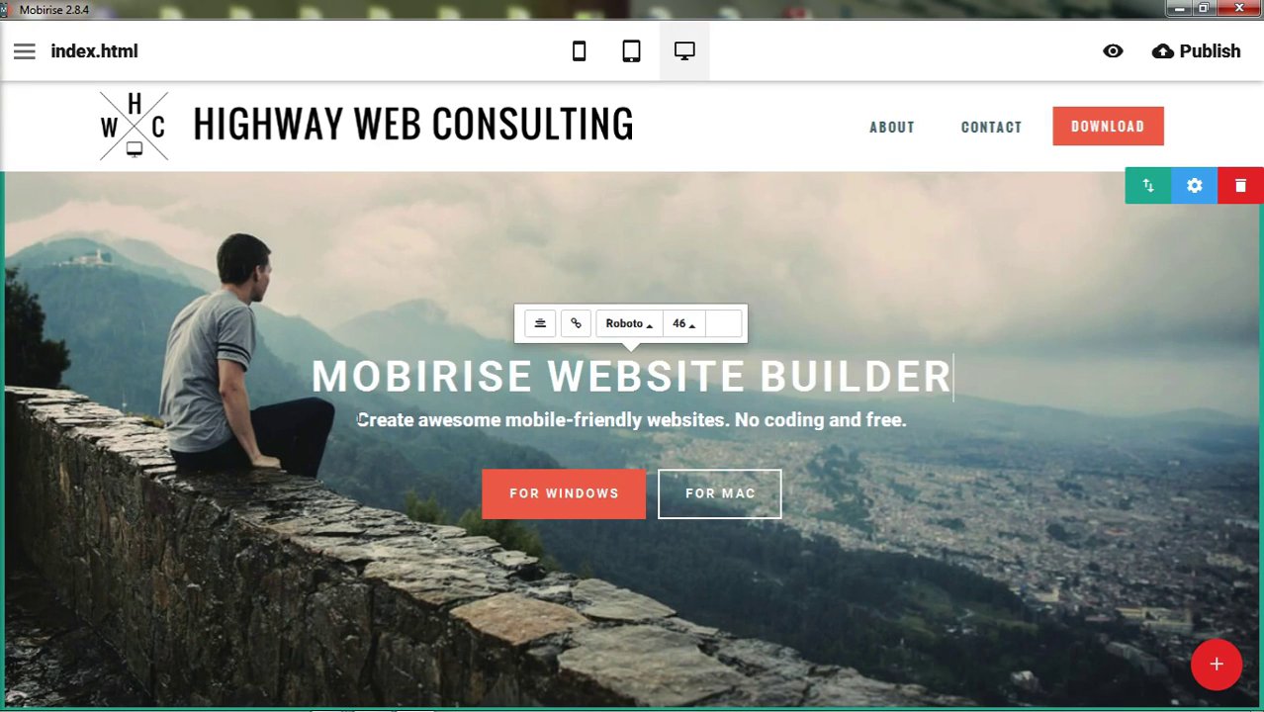
drag(356, 419, 905, 420)
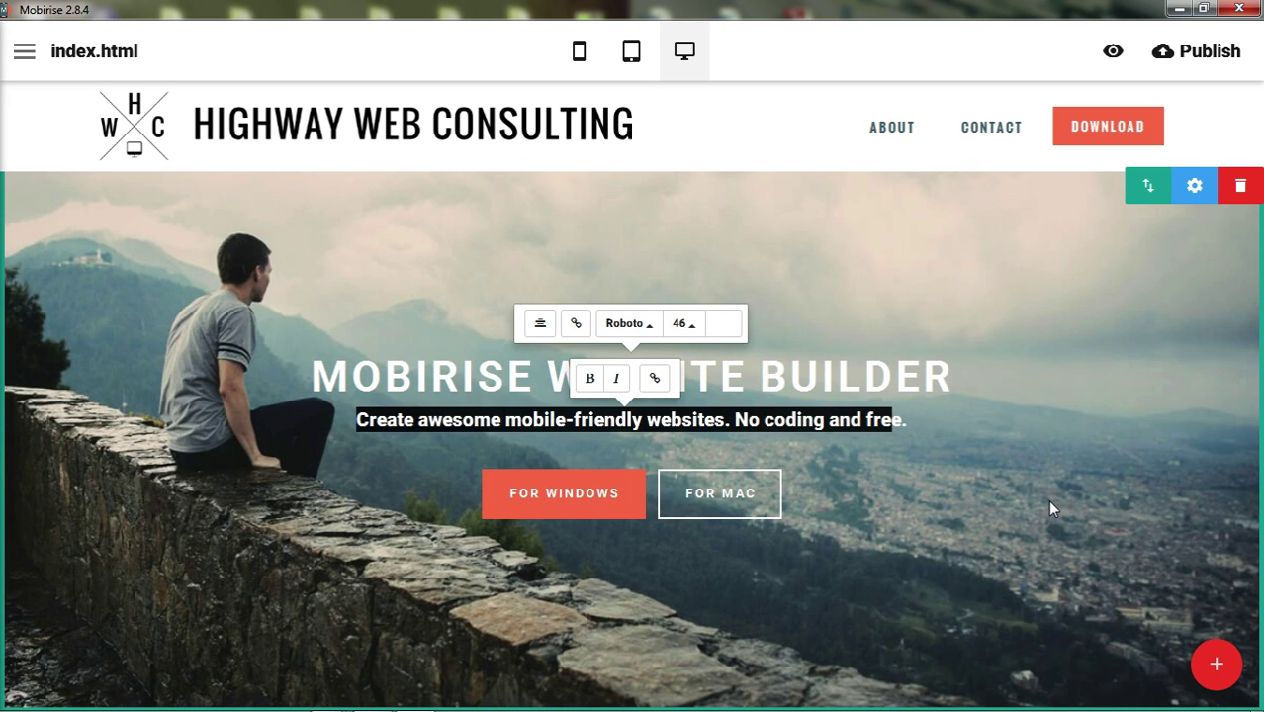
click(976, 326)
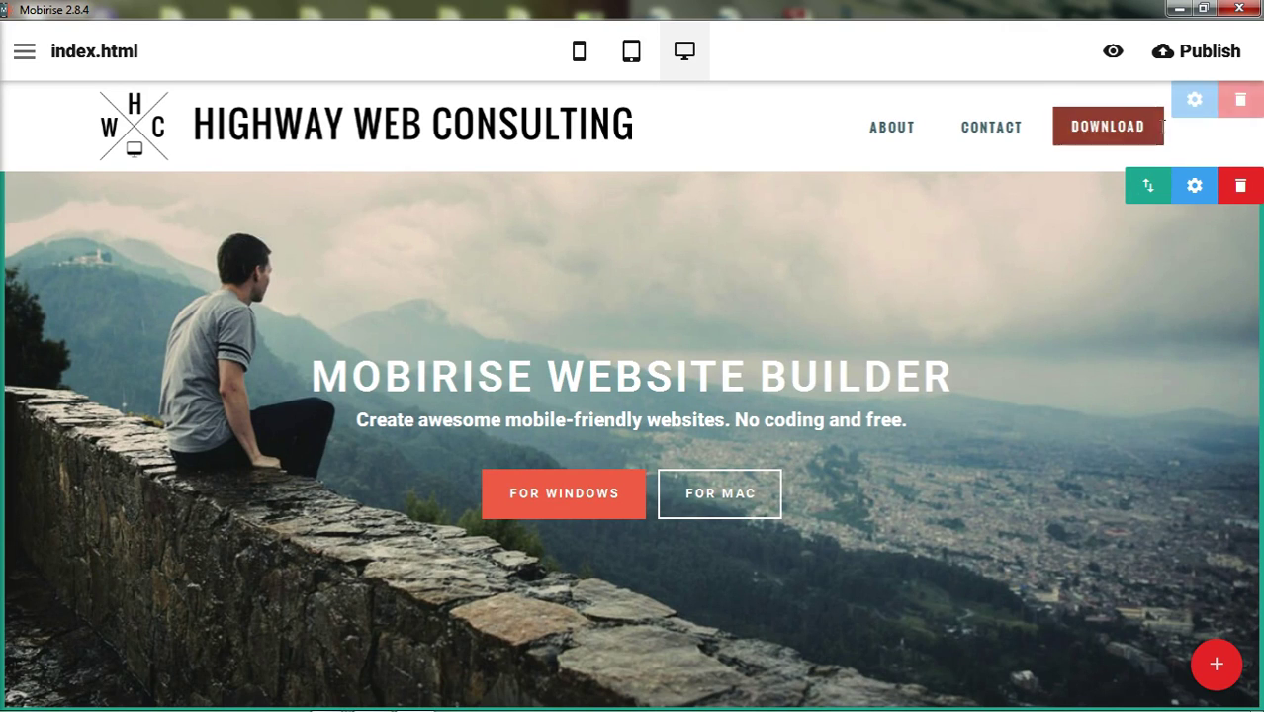
- Try the header block's move handle, and examine its block parameters
drag(1151, 188, 1151, 243)
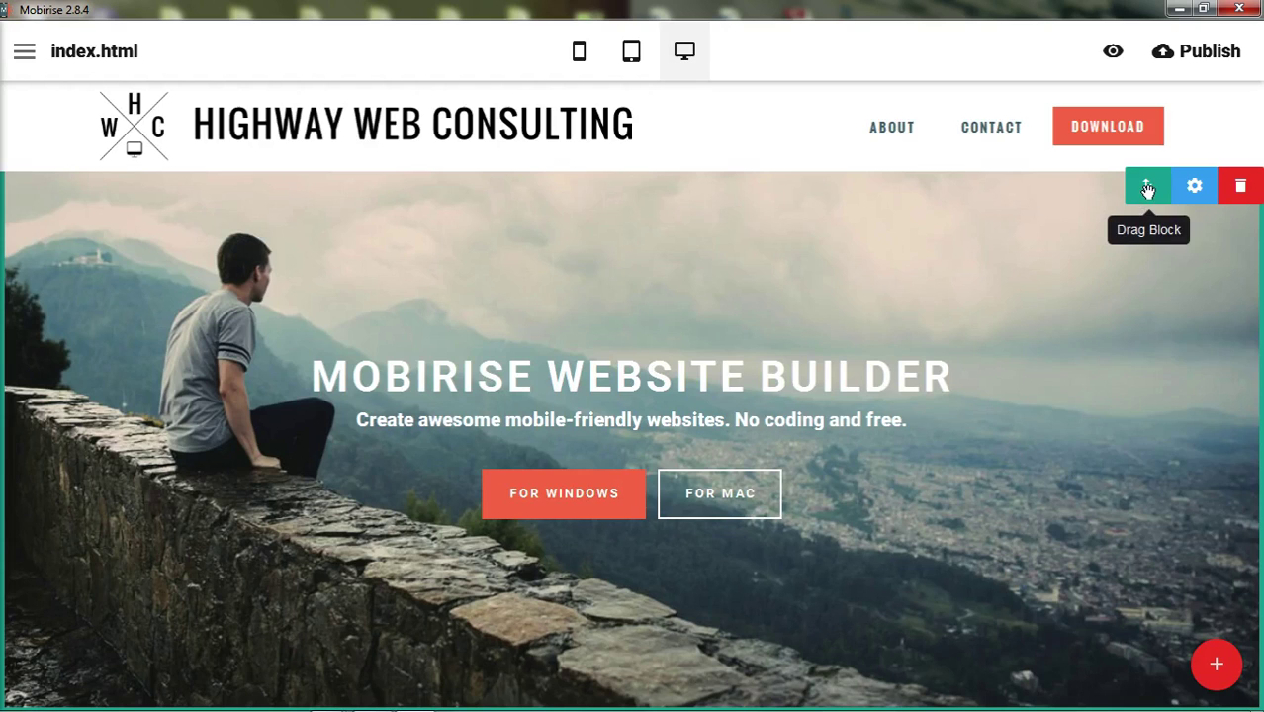
drag(1145, 186, 1145, 190)
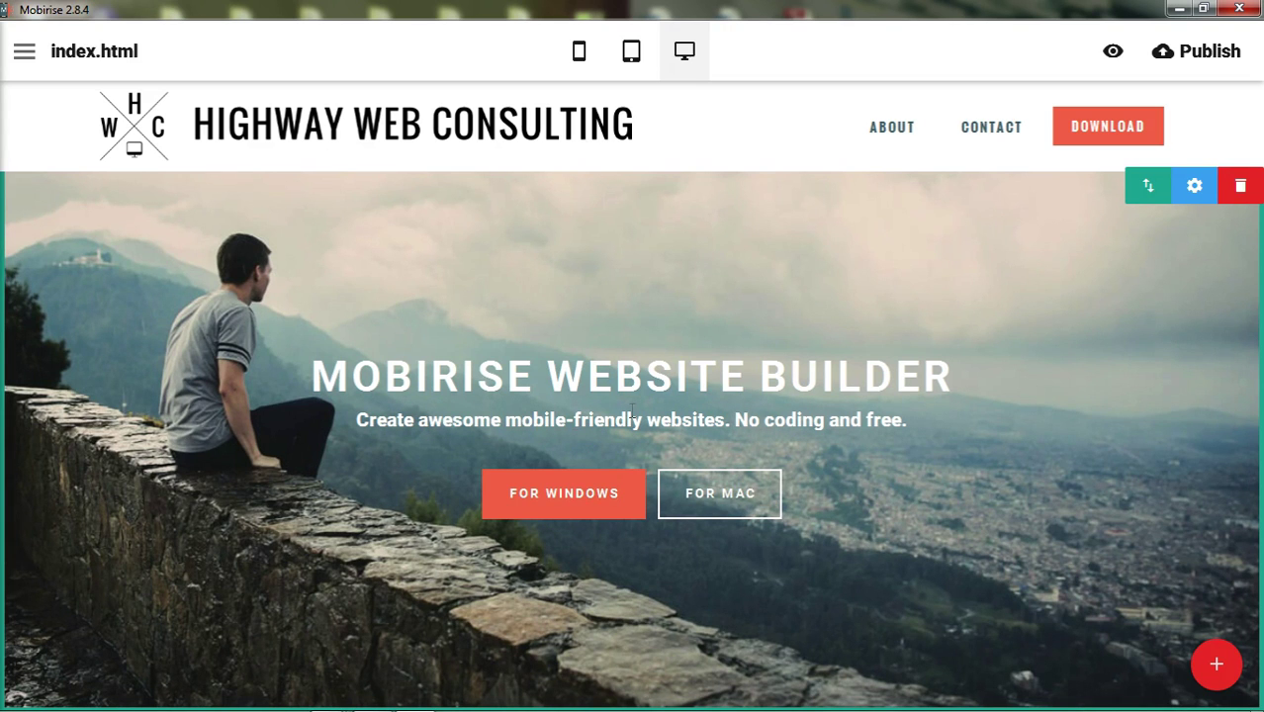
drag(1152, 188, 1146, 173)
click(1197, 190)
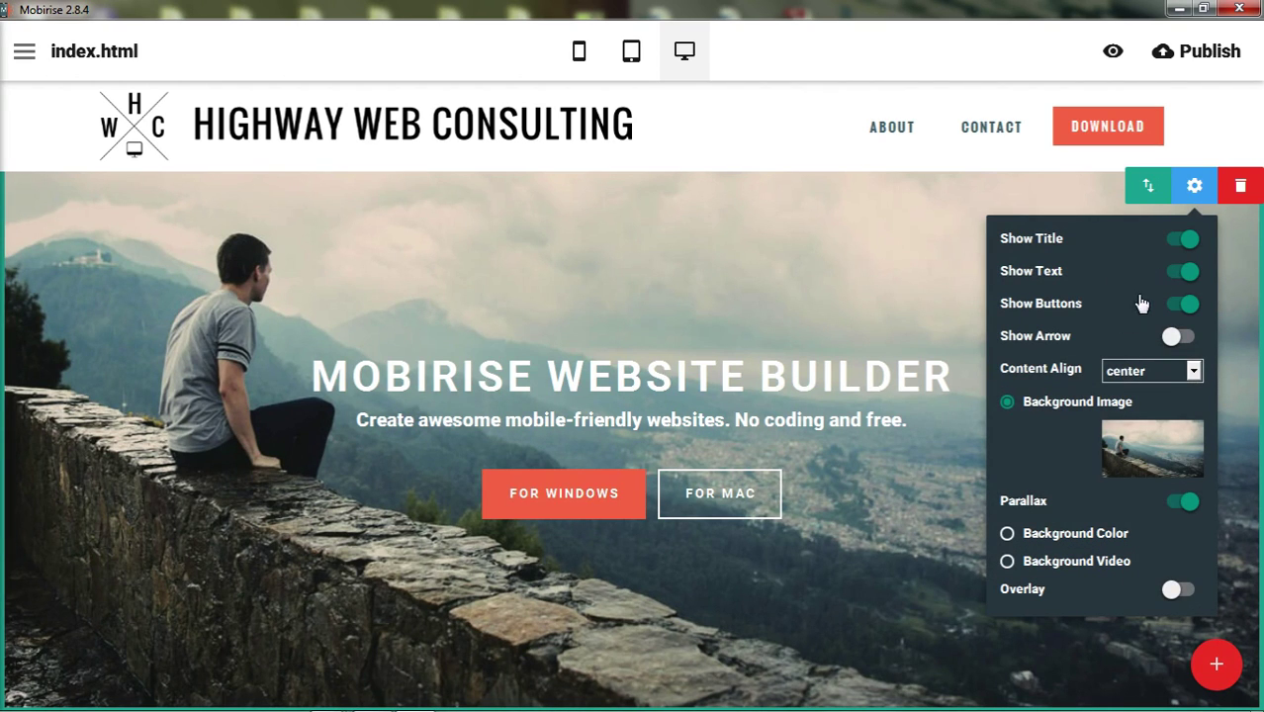
click(1197, 192)
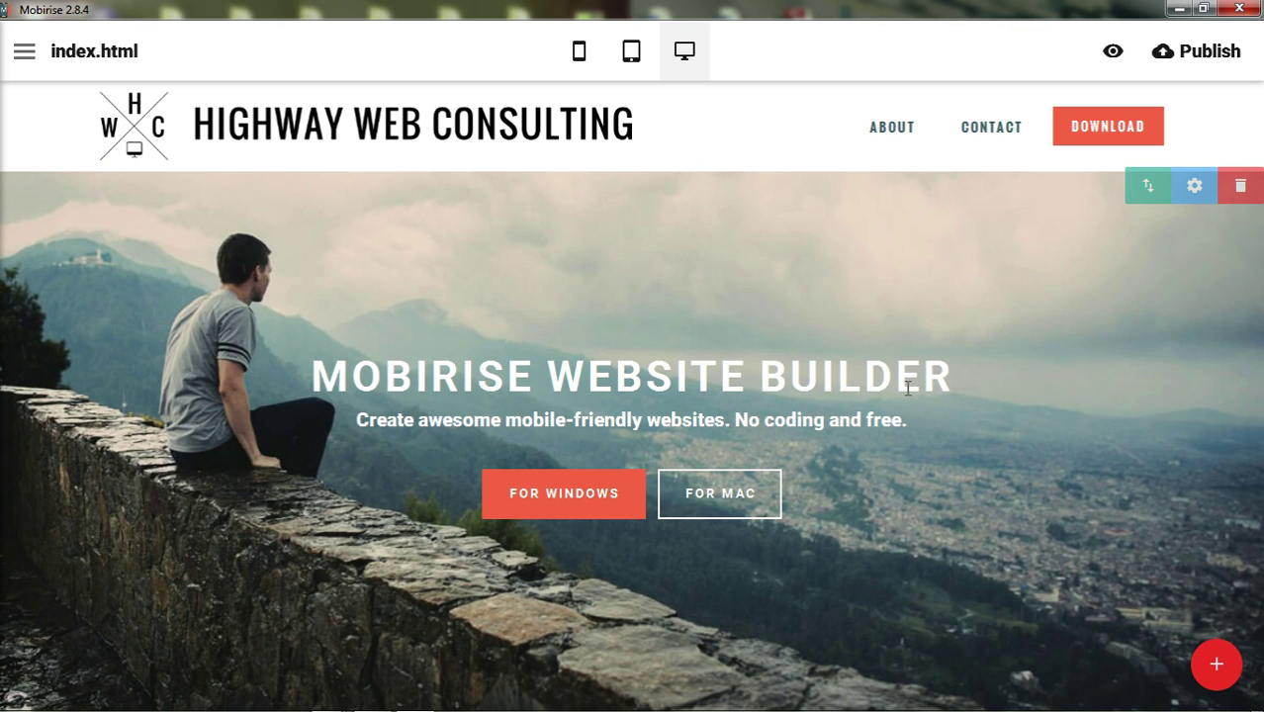
- Try replacing the word MOBIRISE in the header block's title with "Highway"
drag(312, 376, 951, 381)
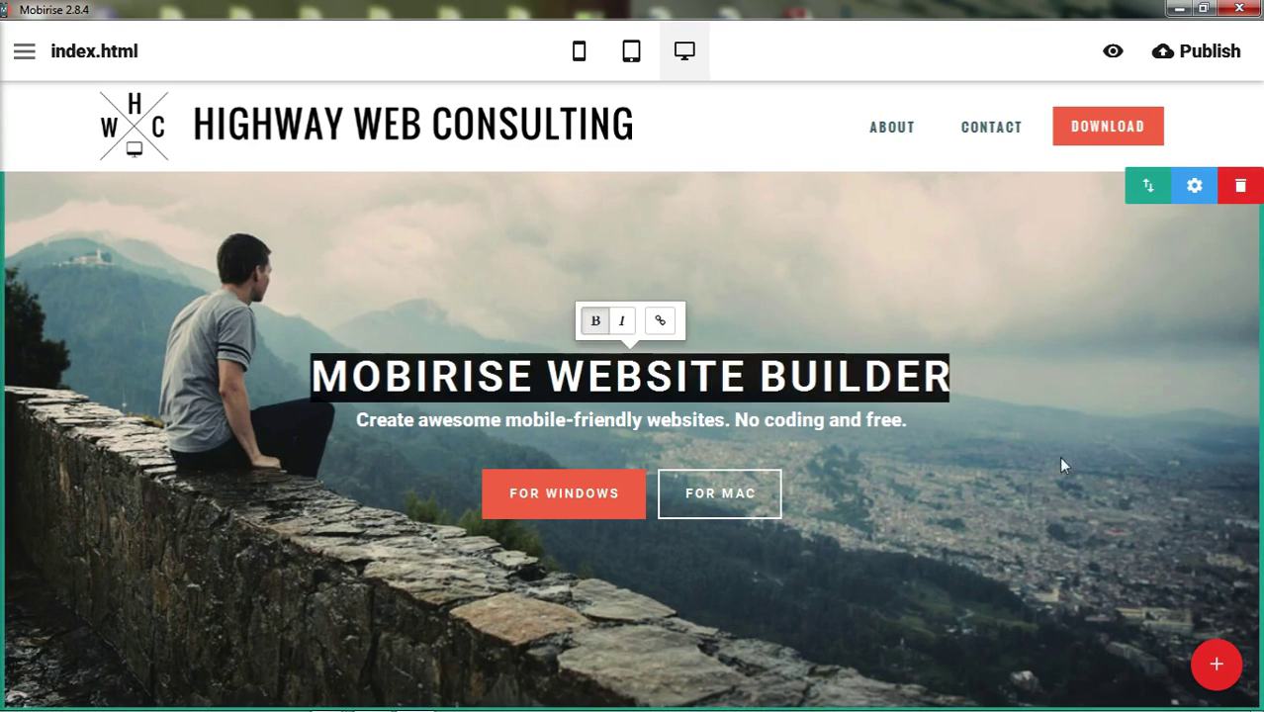
click(1059, 419)
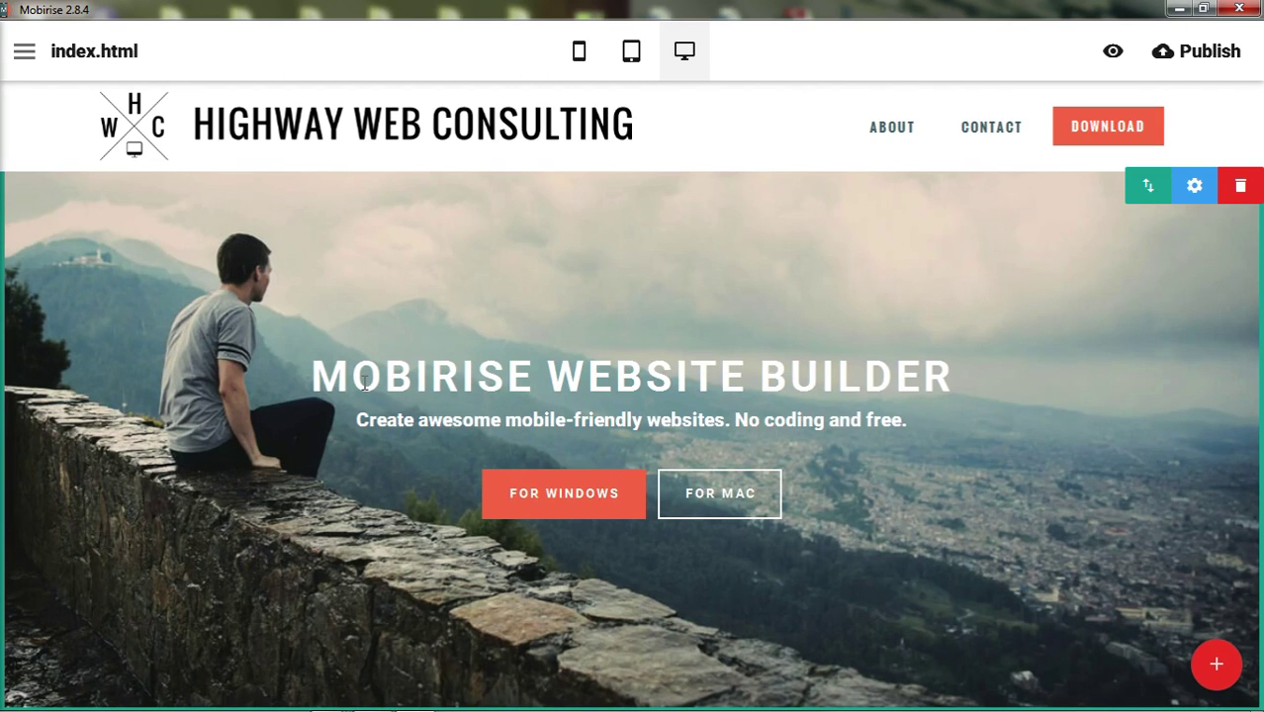
double_click(433, 376)
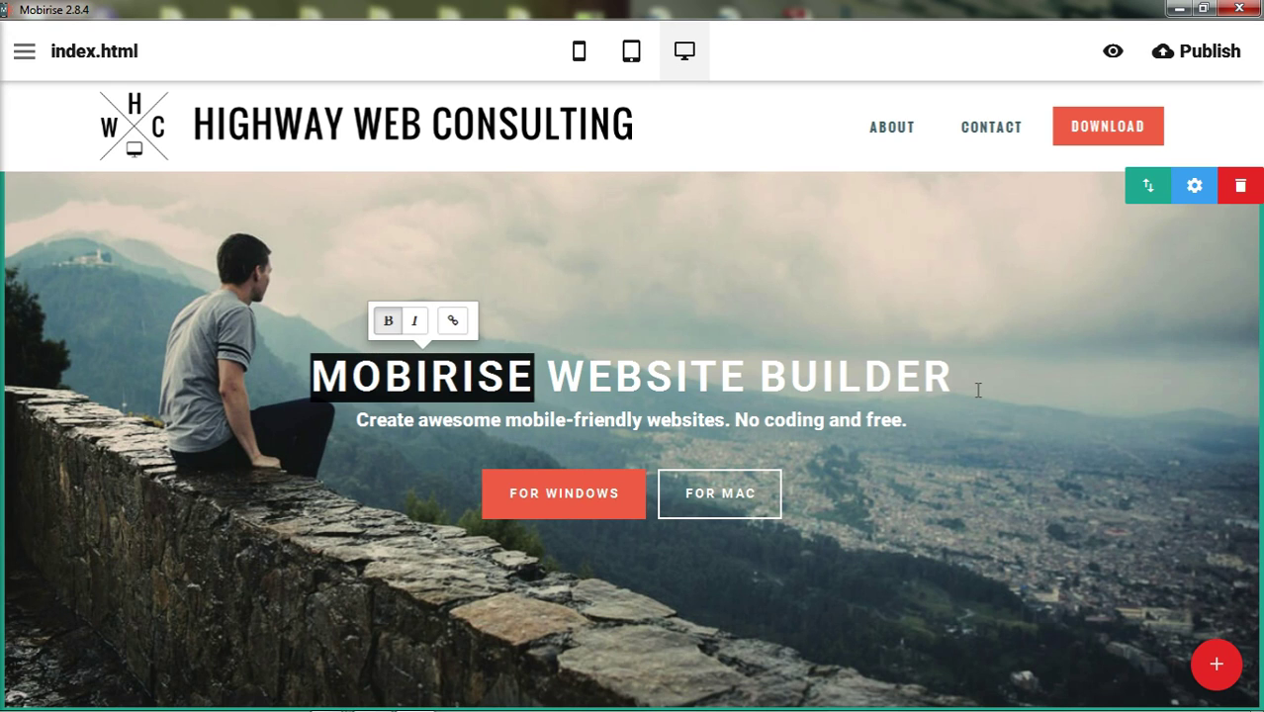
text(Highway)
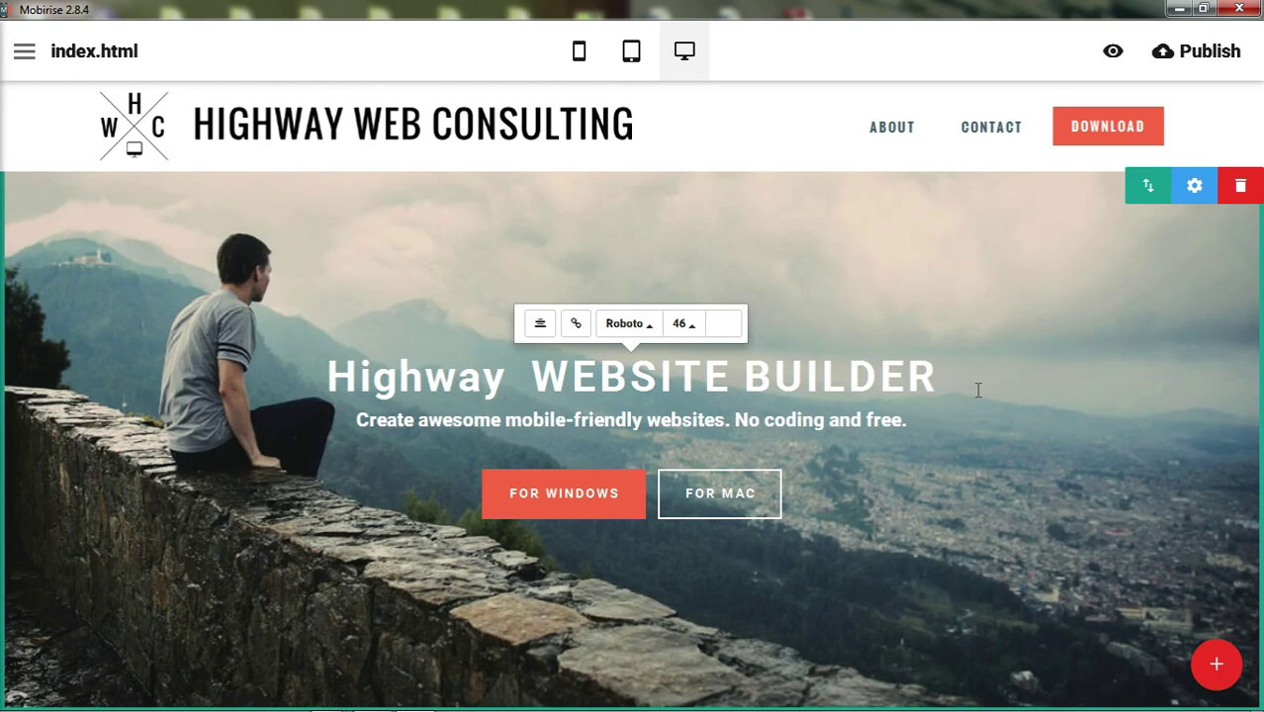
key(BackSpace)
key(BackSpace)
key(BackSpace)
key(BackSpace)
key(BackSpace)
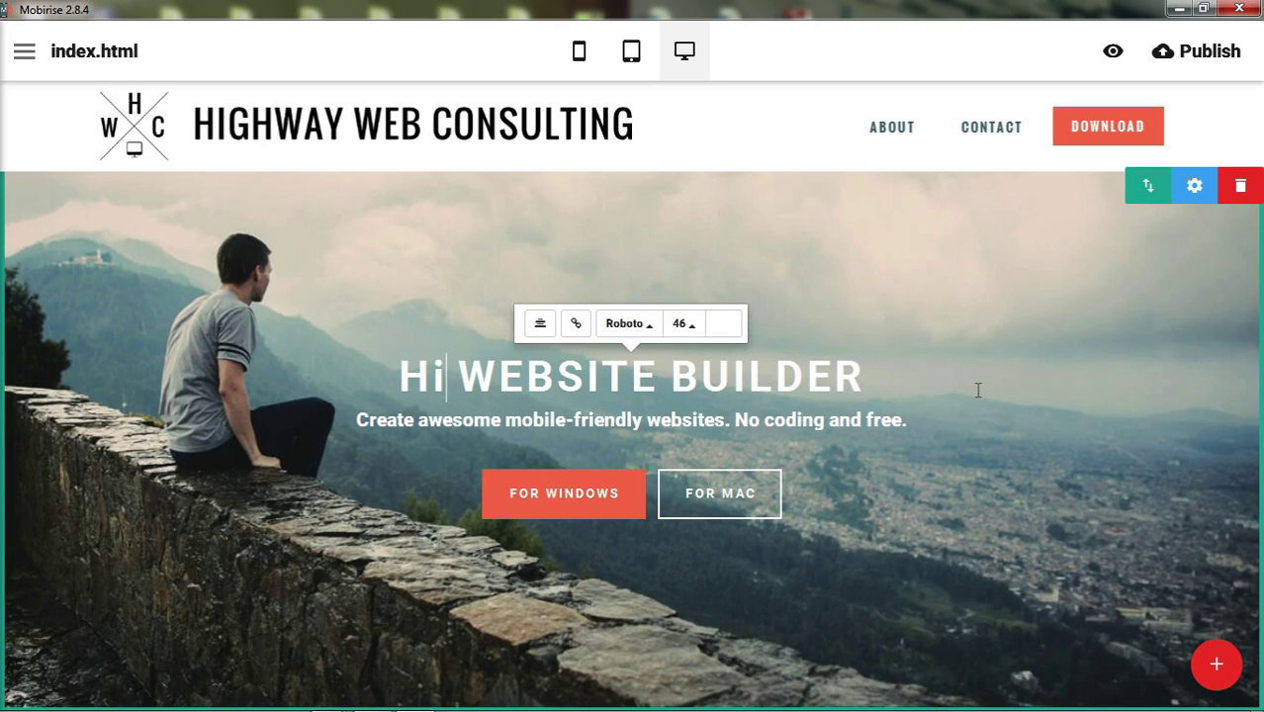
text(g)
text(hway)
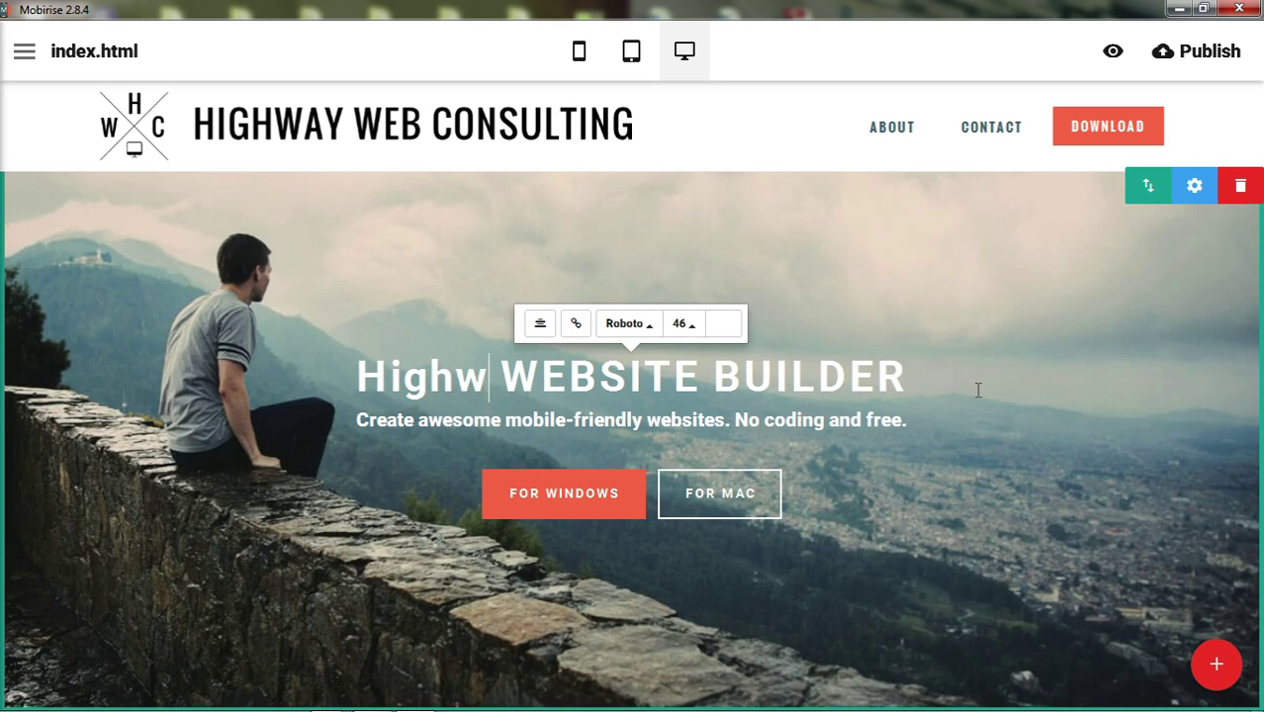
- Undo the text changes in the header block's title, and place the text cursor in its first word
key(ctrl+z)
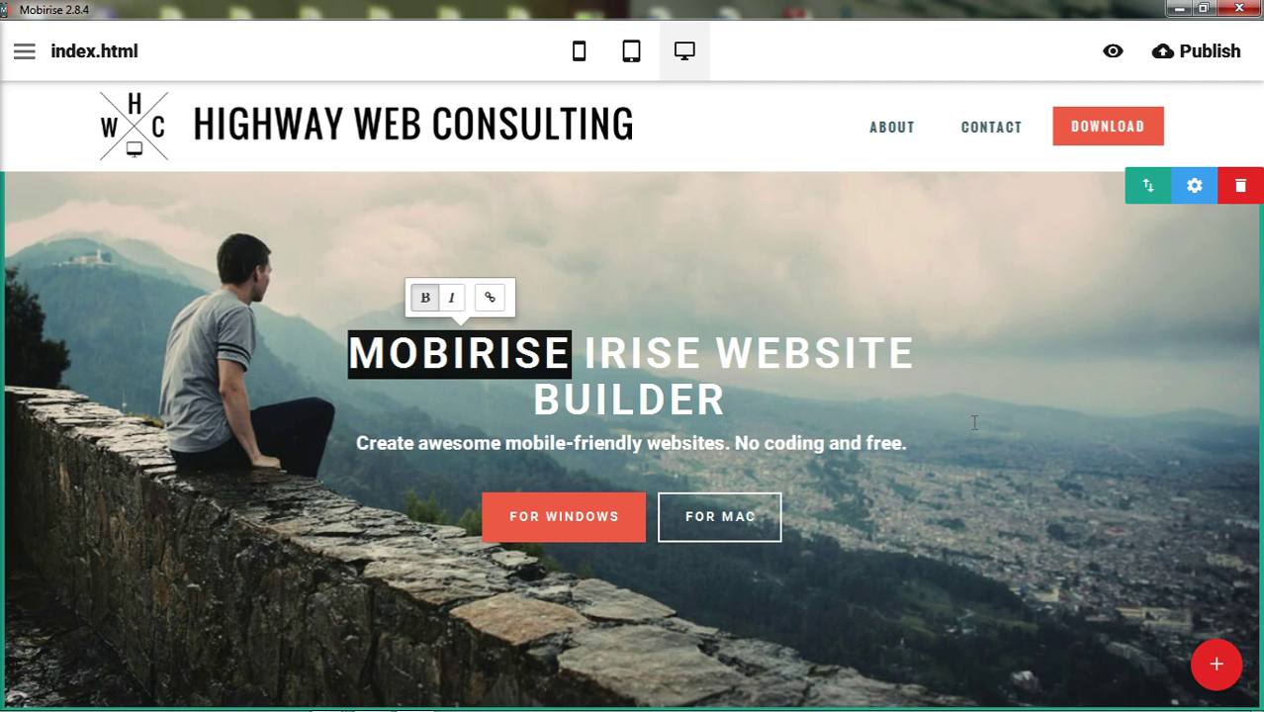
click(977, 390)
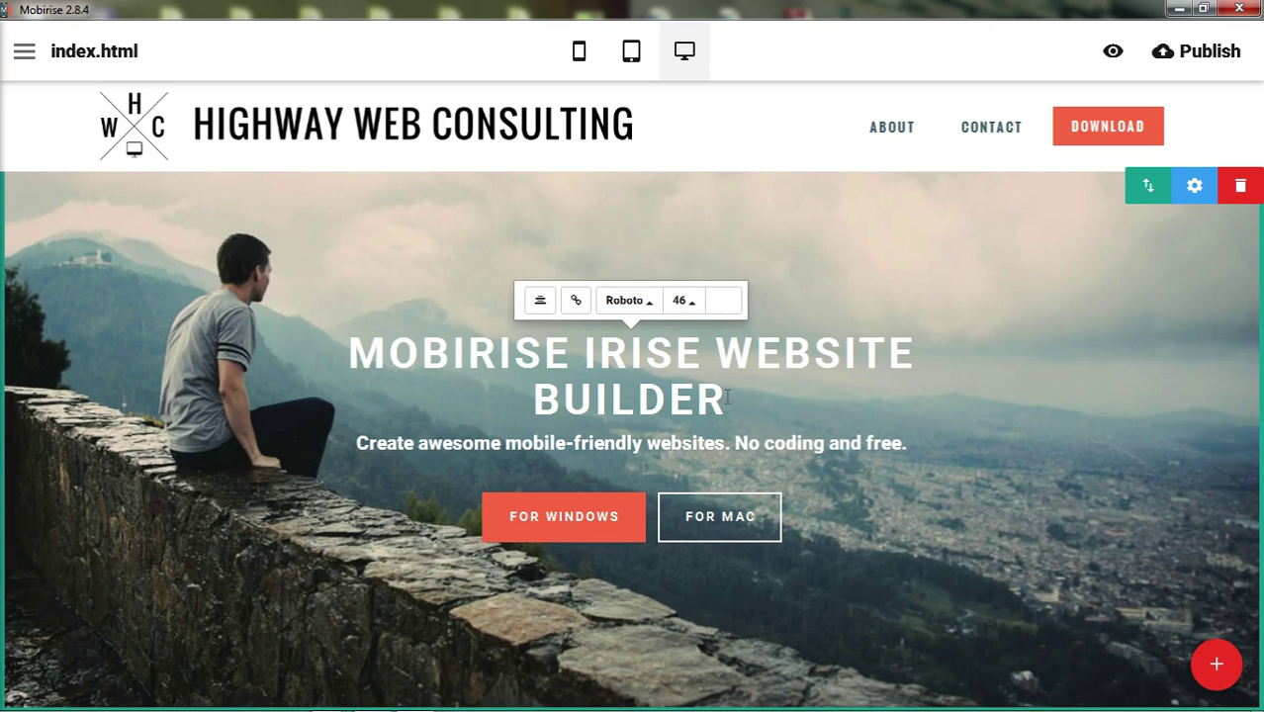
click(534, 364)
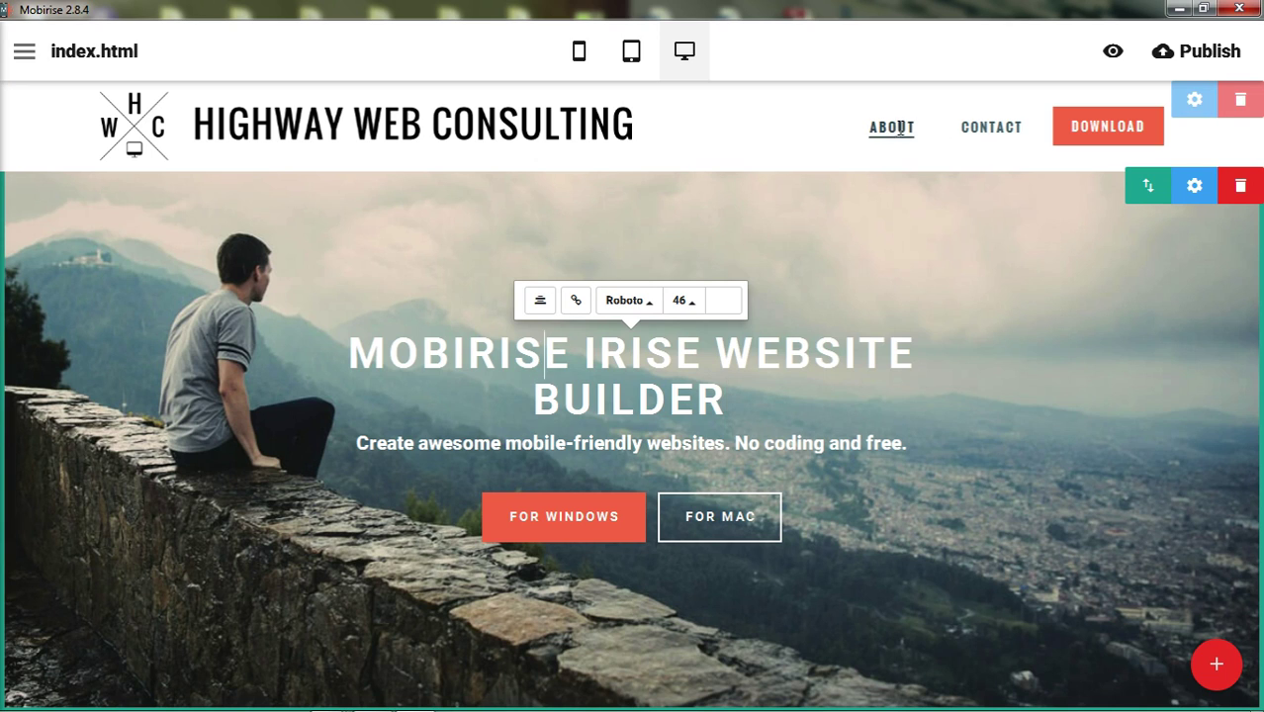
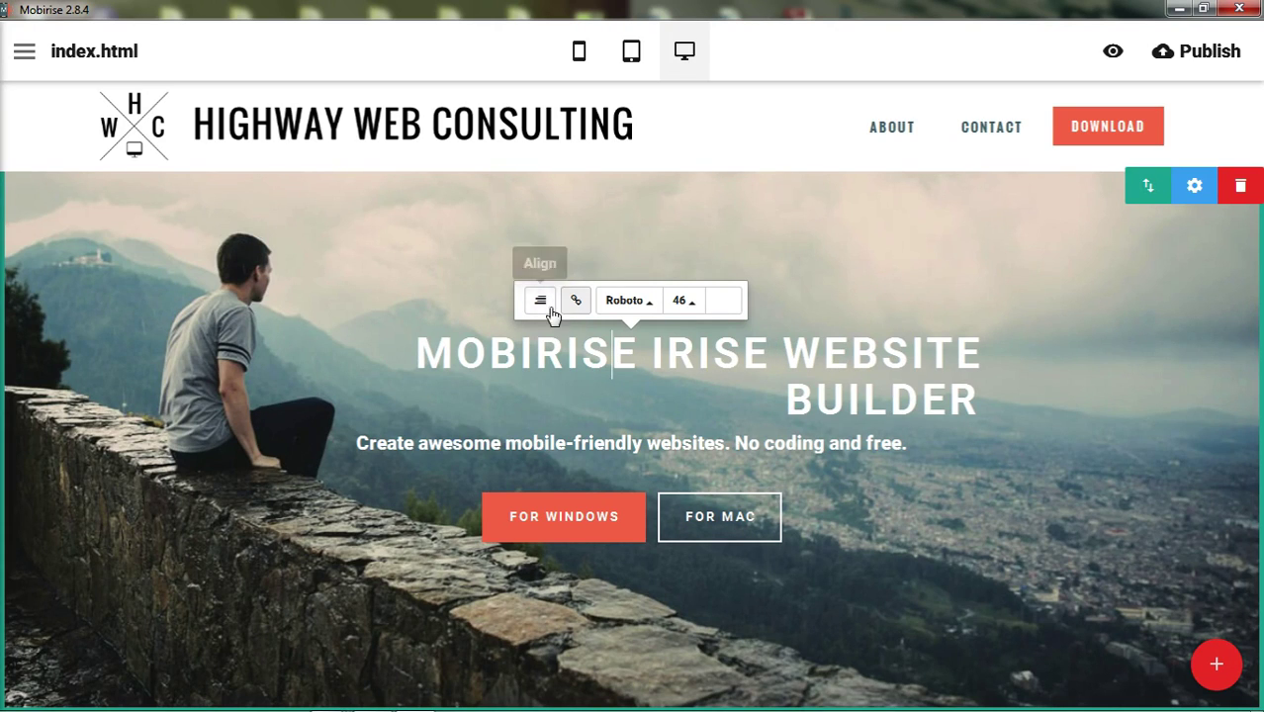
- Cycle the header title's alignment through to centered again, and examine its link options without inserting a link
click(542, 305)
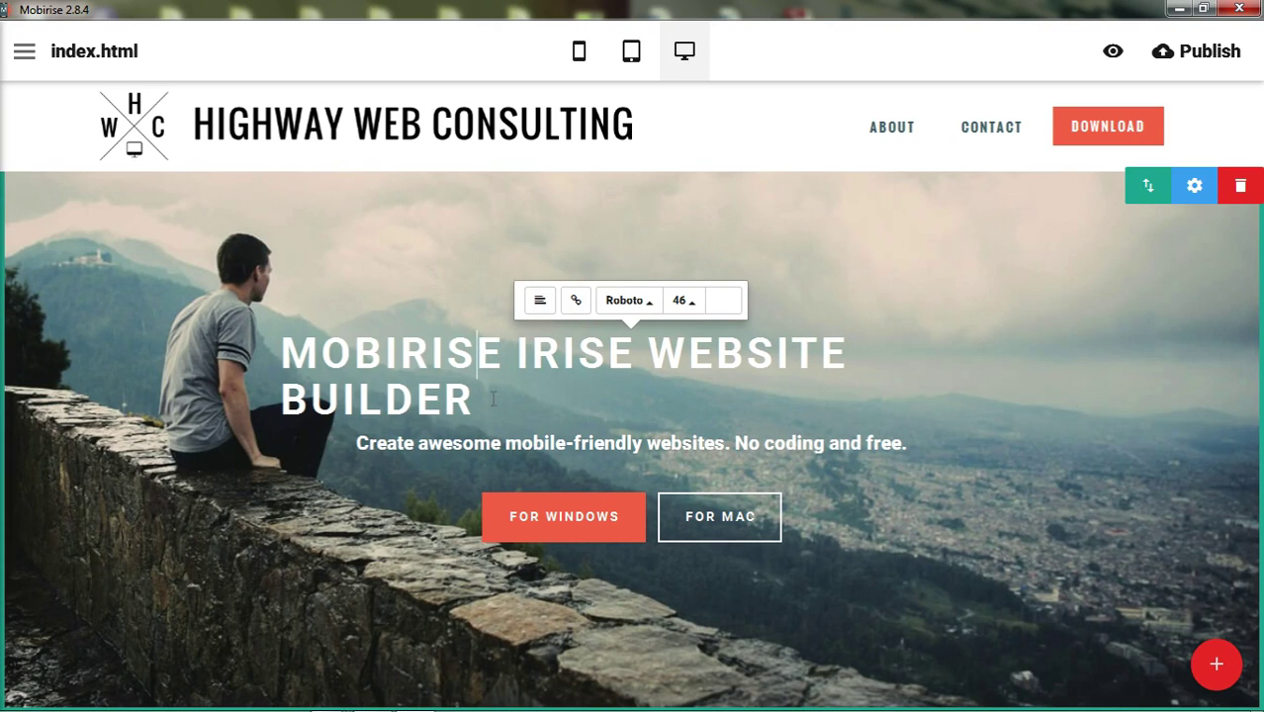
click(543, 304)
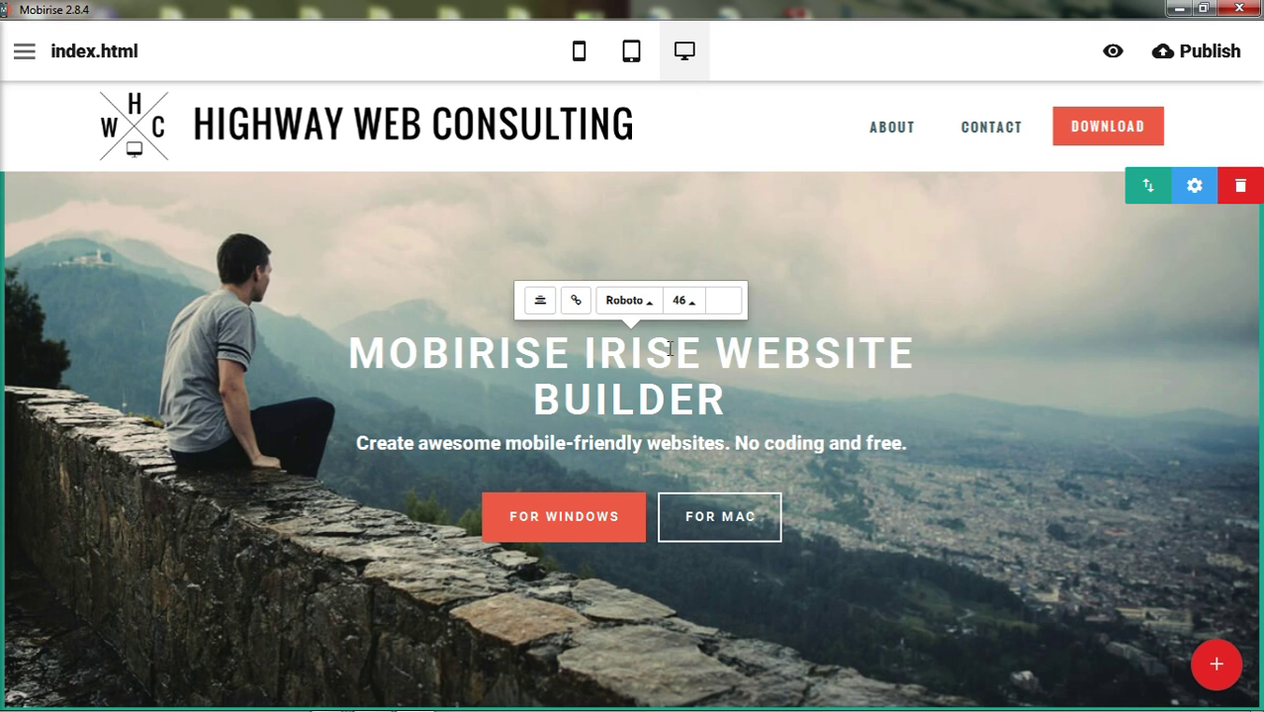
click(577, 300)
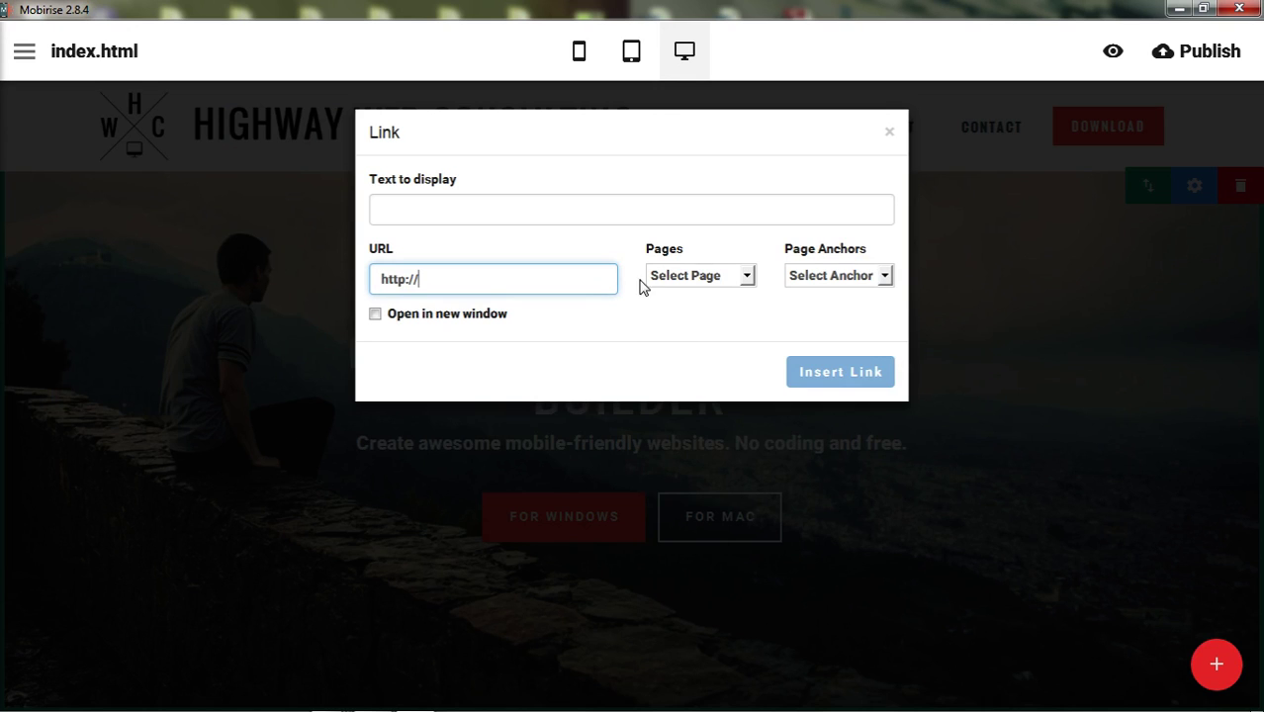
click(465, 216)
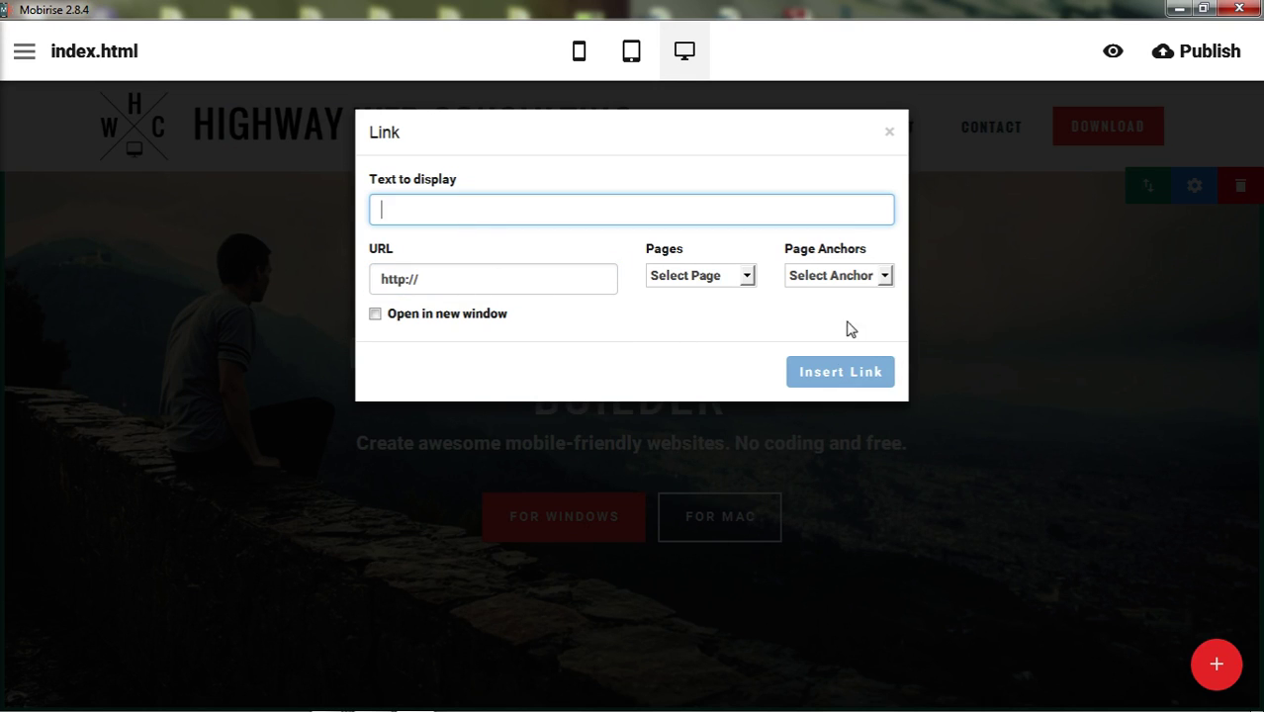
click(888, 132)
click(657, 359)
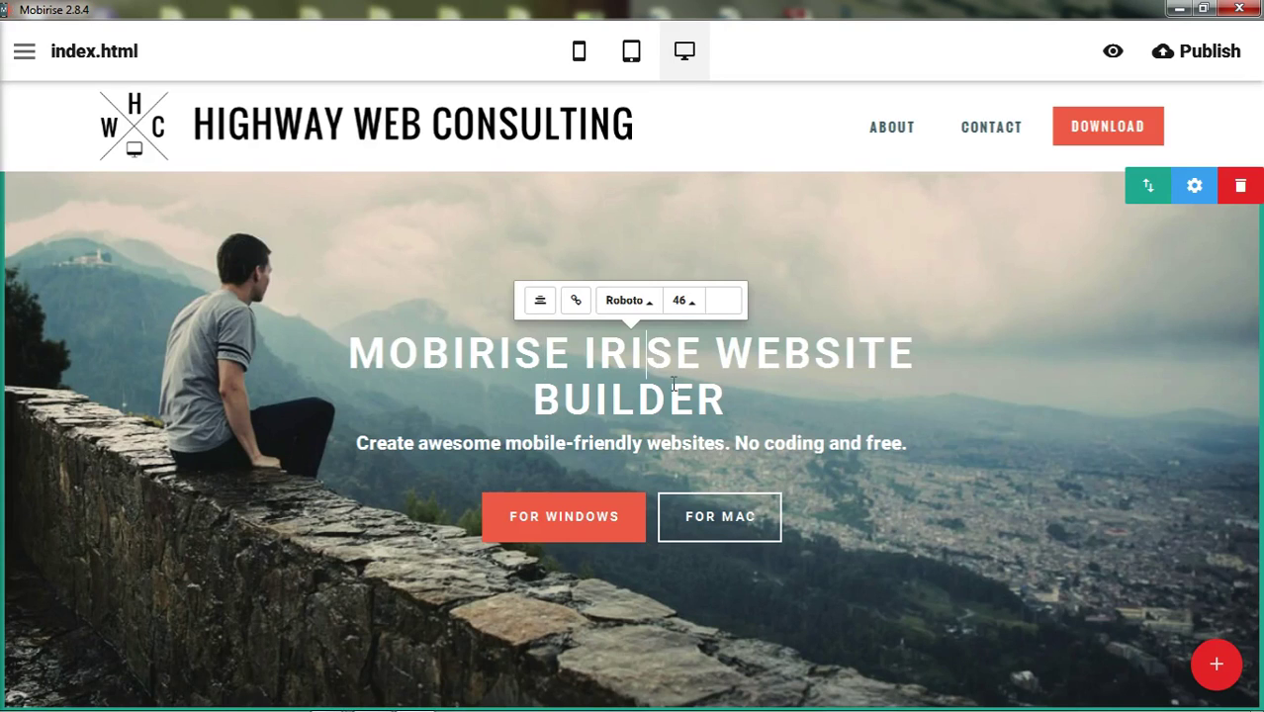
- Browse the fonts available for the header block's title, and try font sizes 80 and 72 on it
click(628, 303)
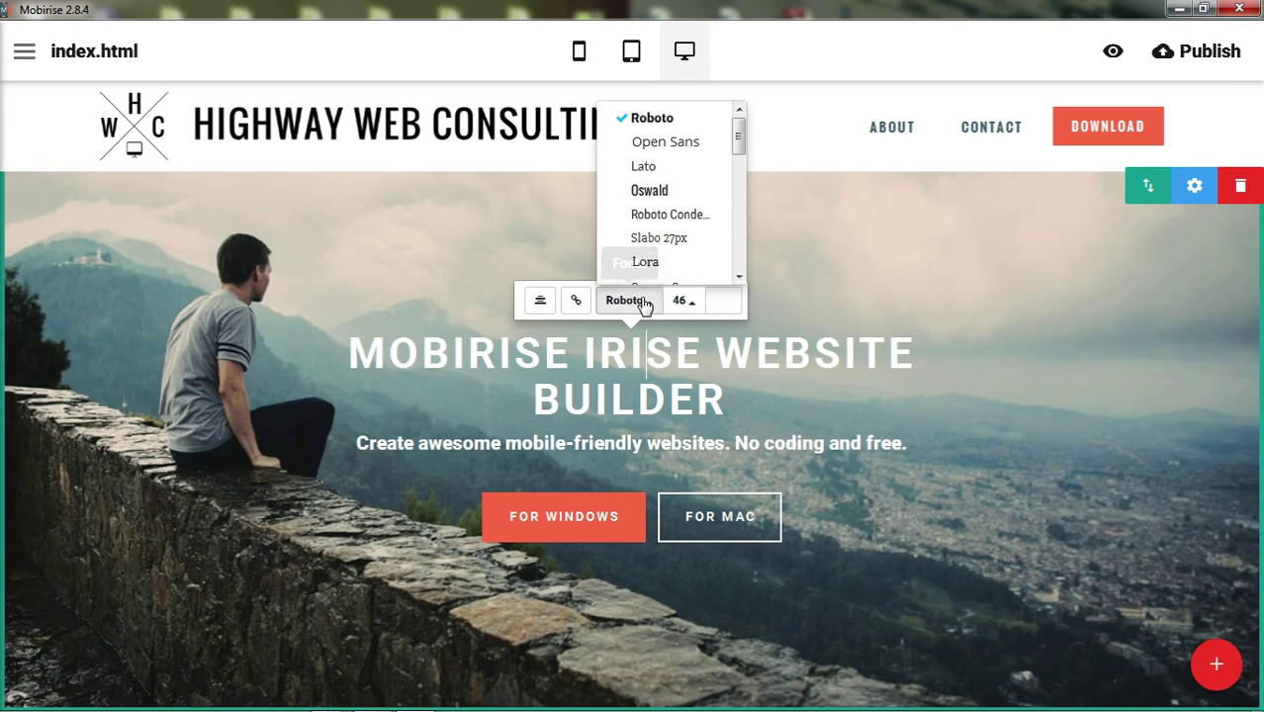
scroll(665, 203, down, 4)
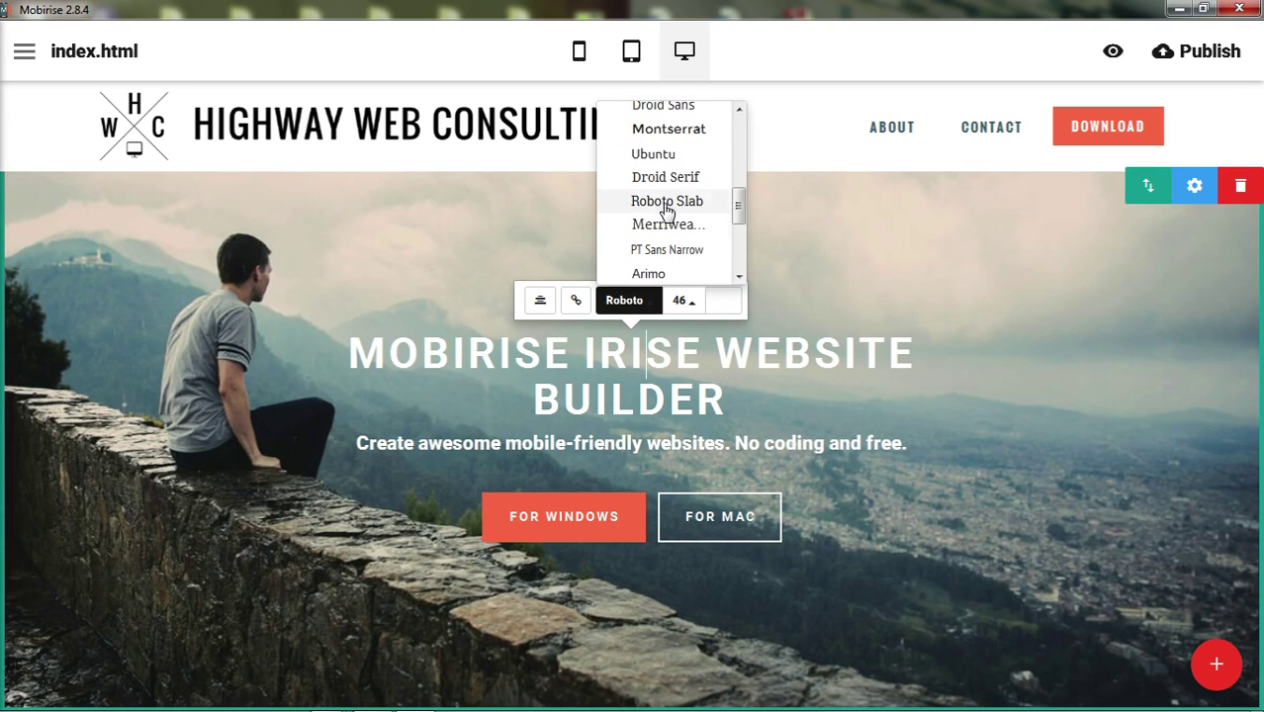
click(692, 309)
scroll(699, 245, down, 10)
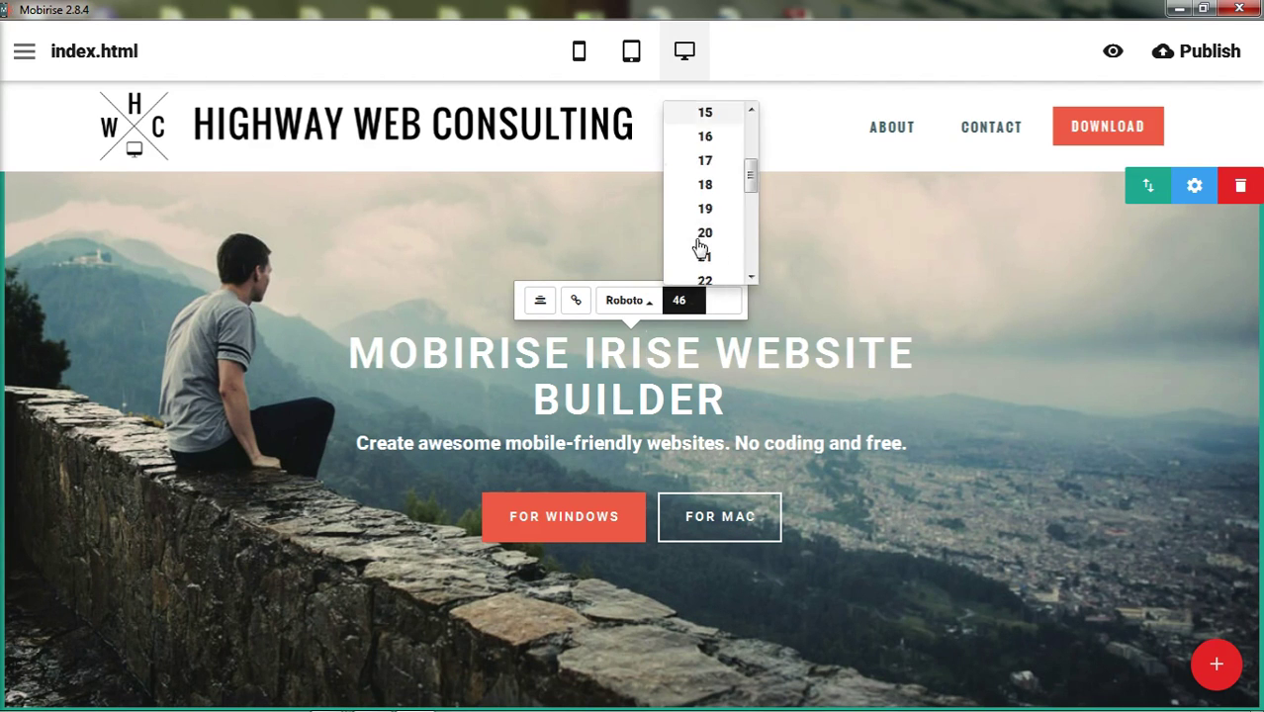
click(705, 220)
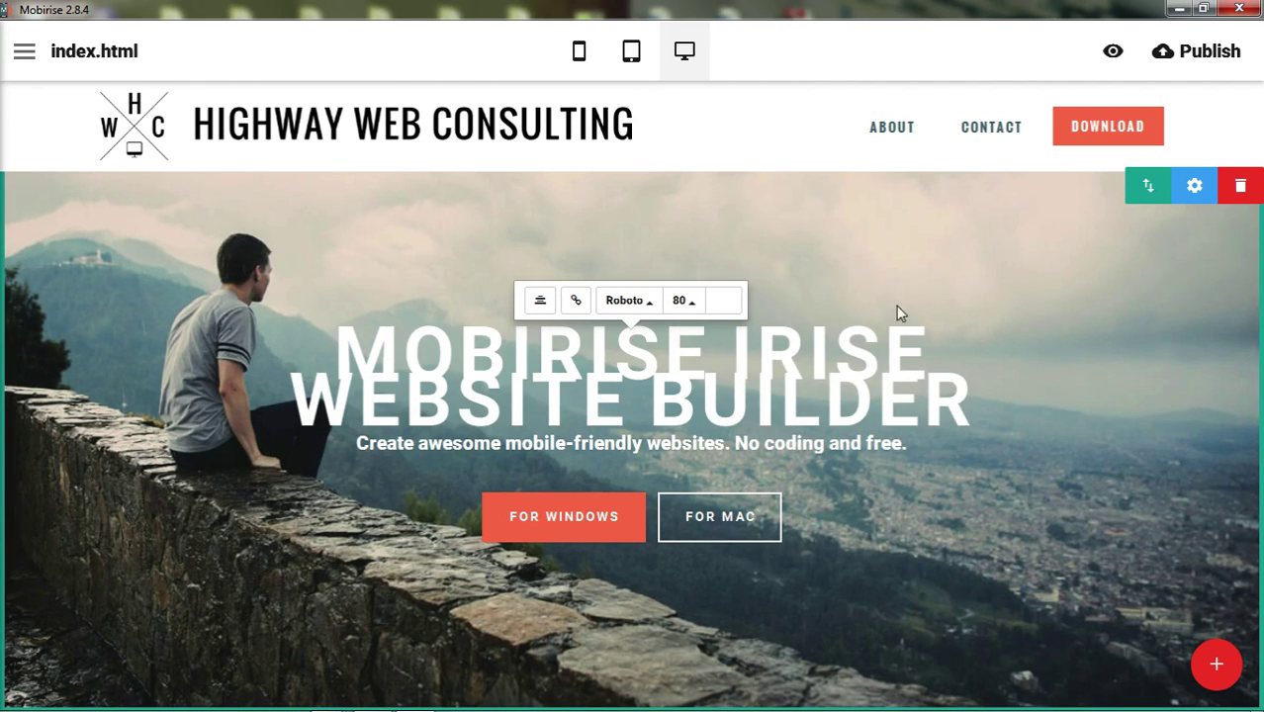
click(683, 302)
click(705, 197)
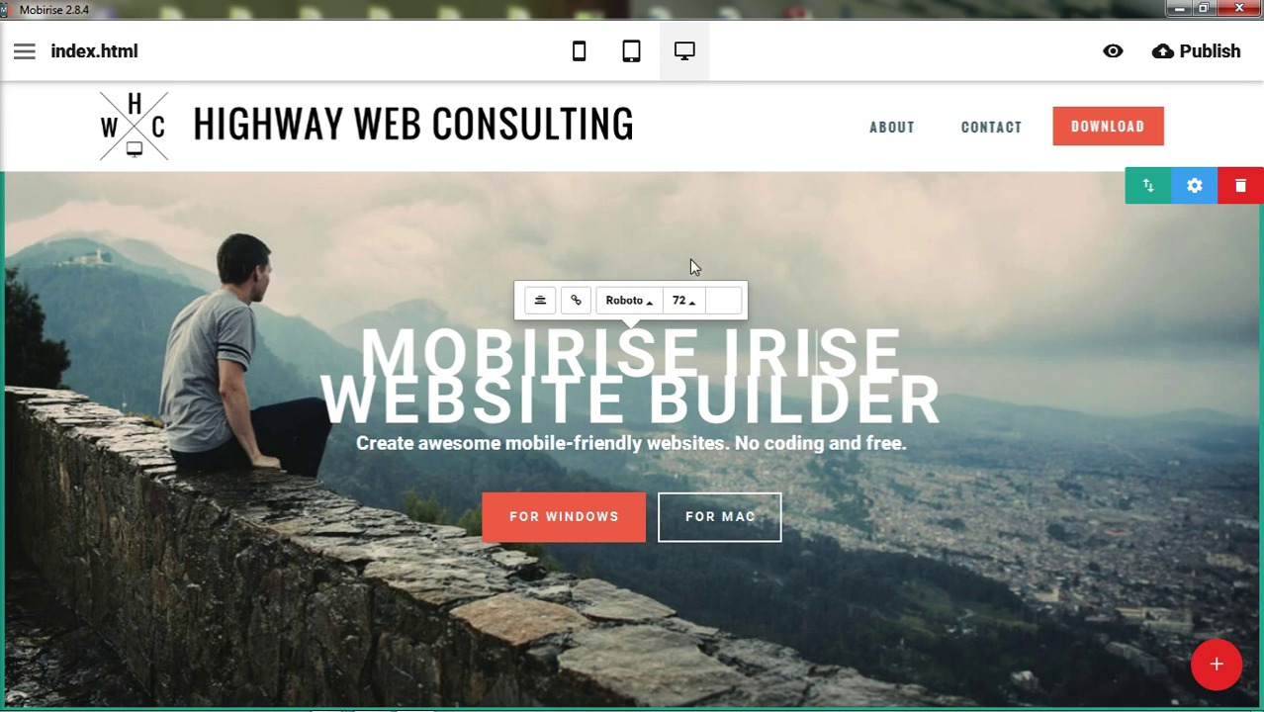
- Try font size 15 on the header block's title
click(685, 301)
scroll(705, 225, up, 5)
scroll(705, 225, up, 1)
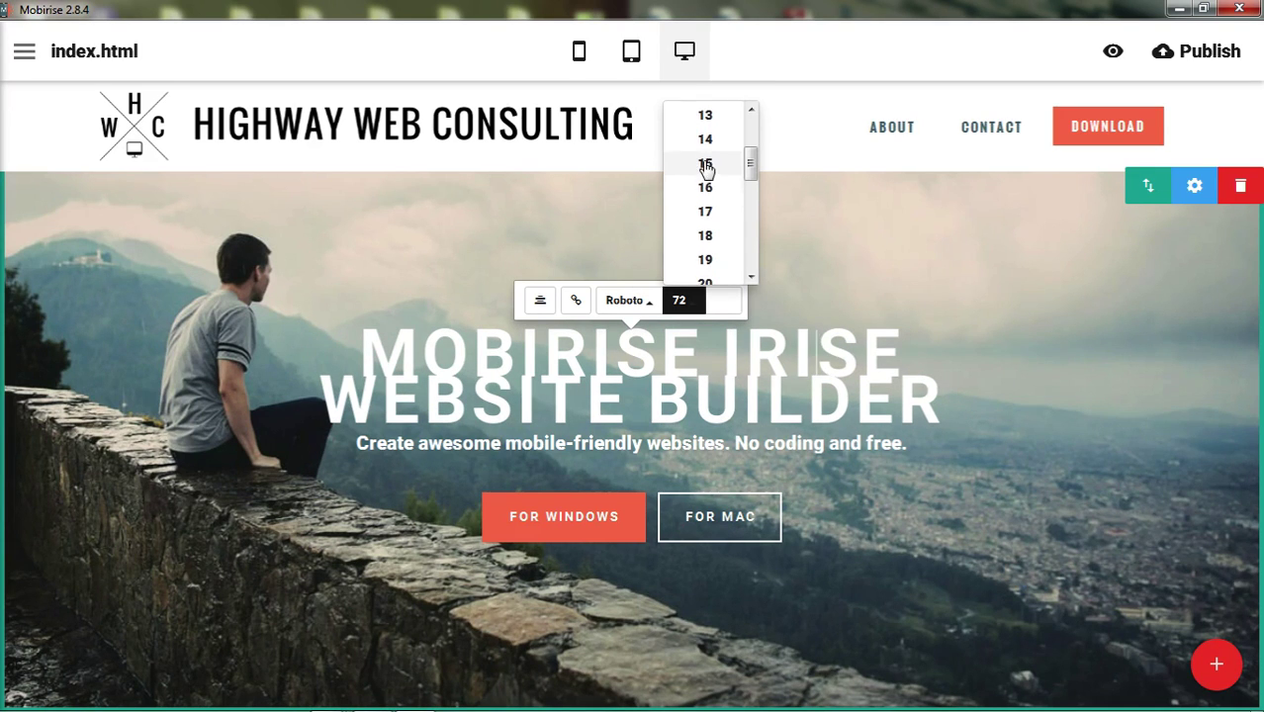
click(706, 161)
- Set the header title's font size to 48 and delete the stray word IRISE from it
click(685, 326)
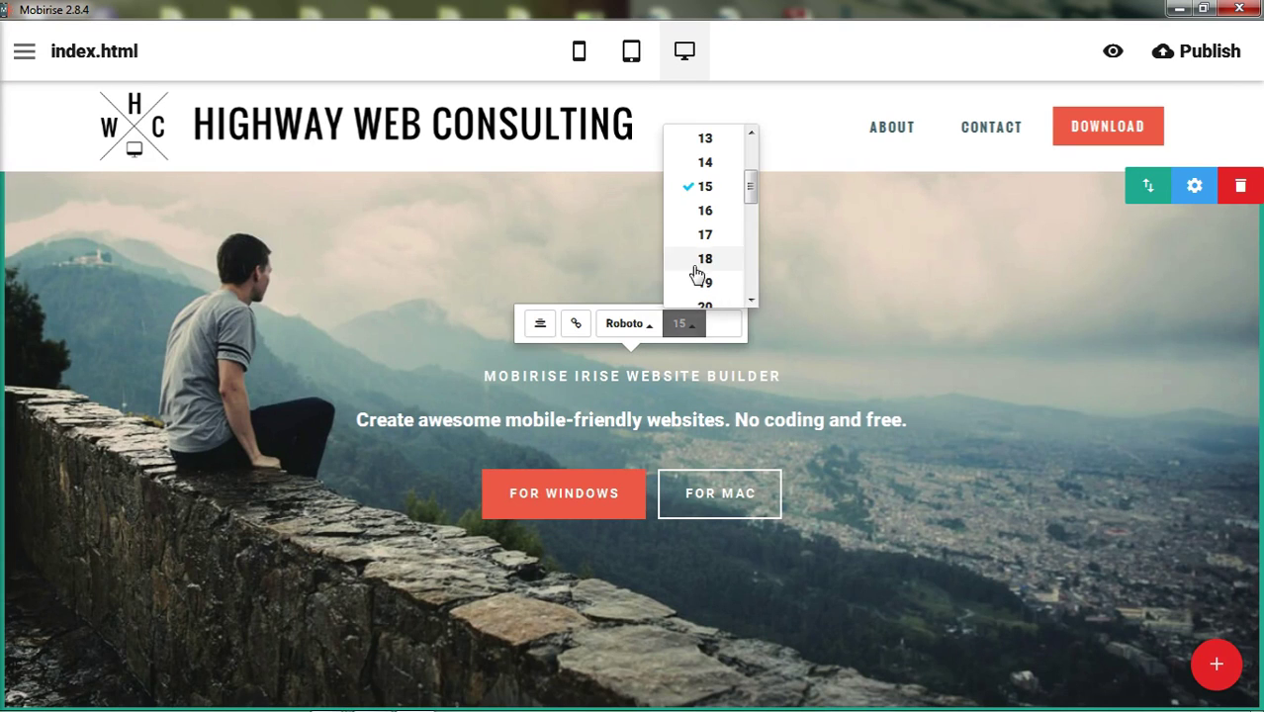
scroll(704, 265, down, 4)
scroll(704, 262, down, 4)
click(705, 178)
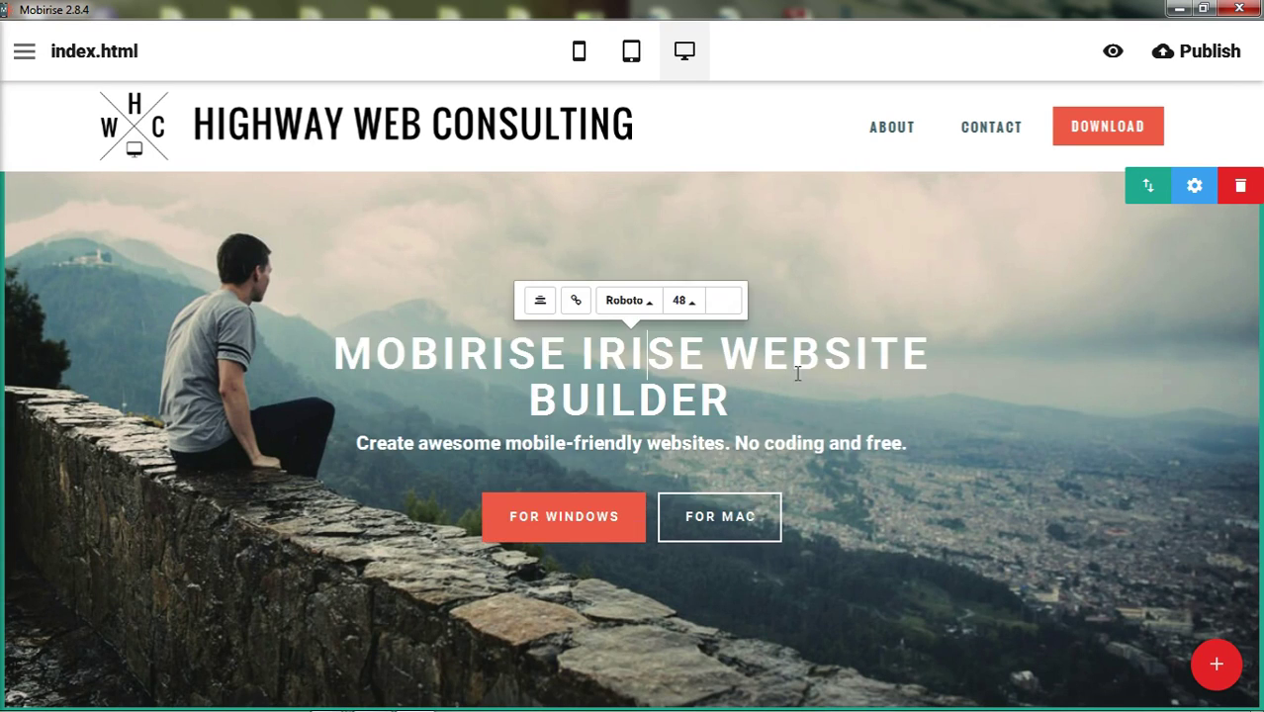
double_click(648, 358)
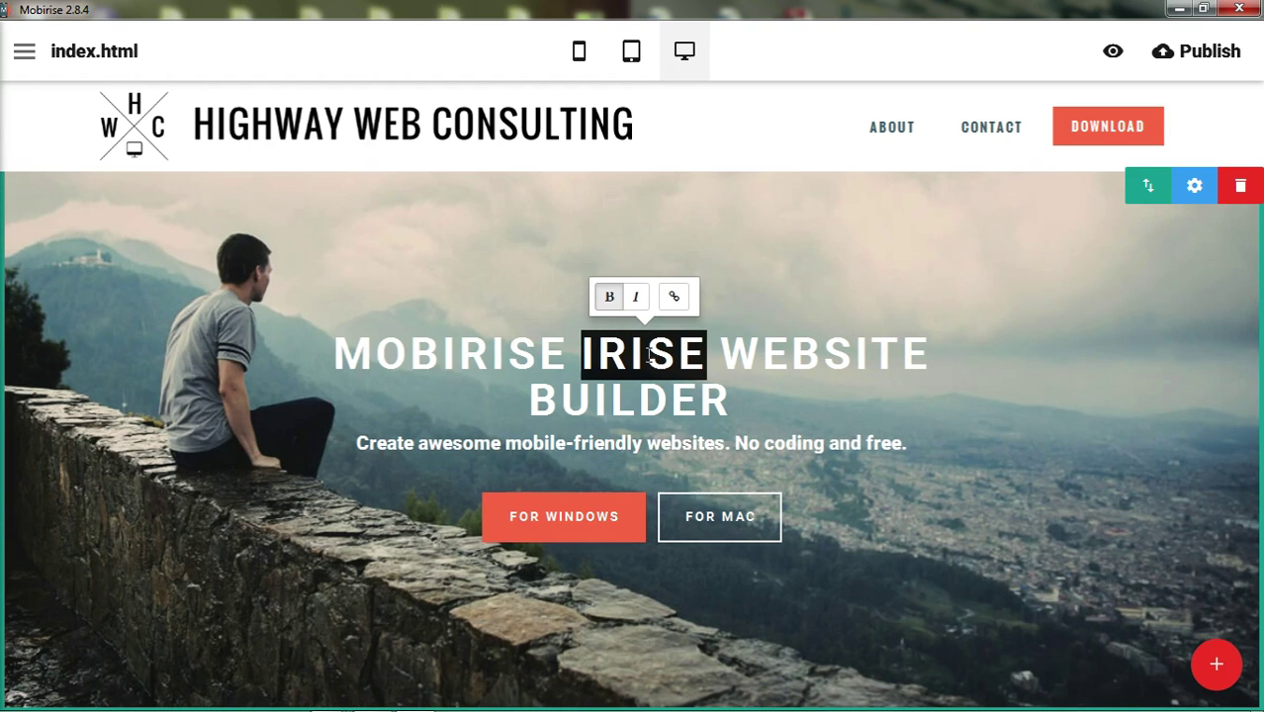
key(BackSpace)
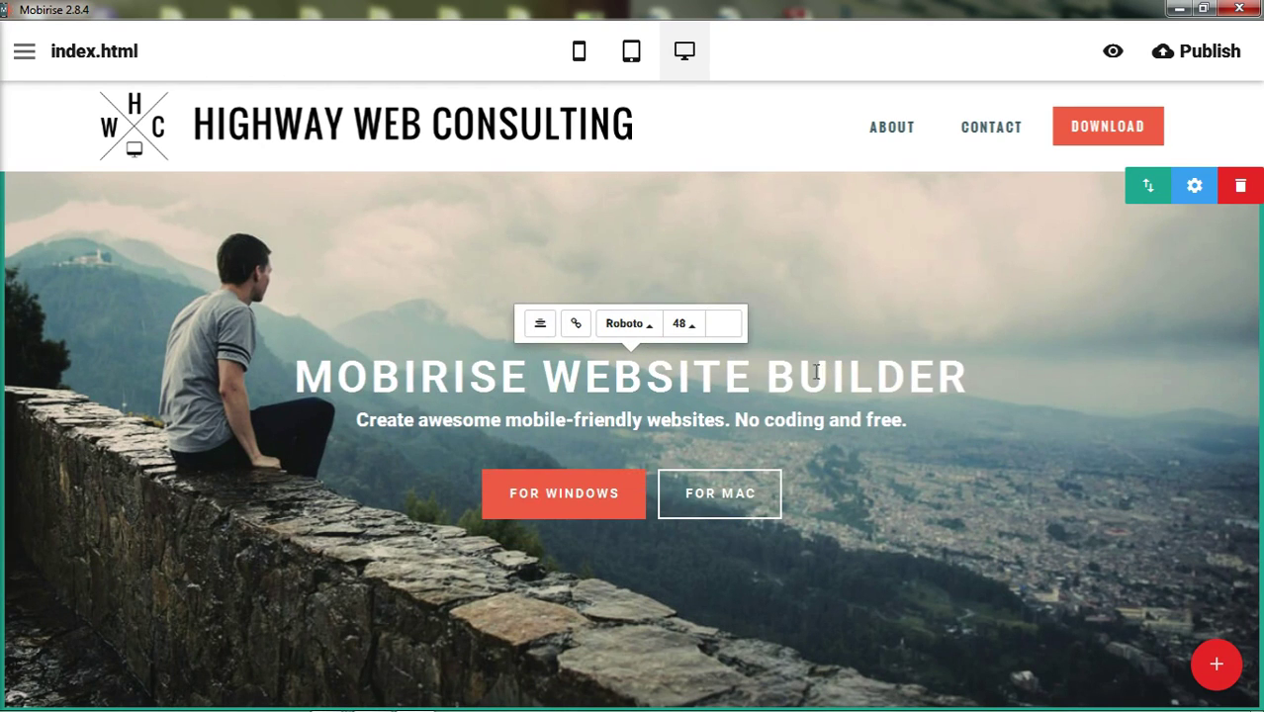
- Try blue, green, orange and coral red from the preset palette as the header title's text color
click(725, 328)
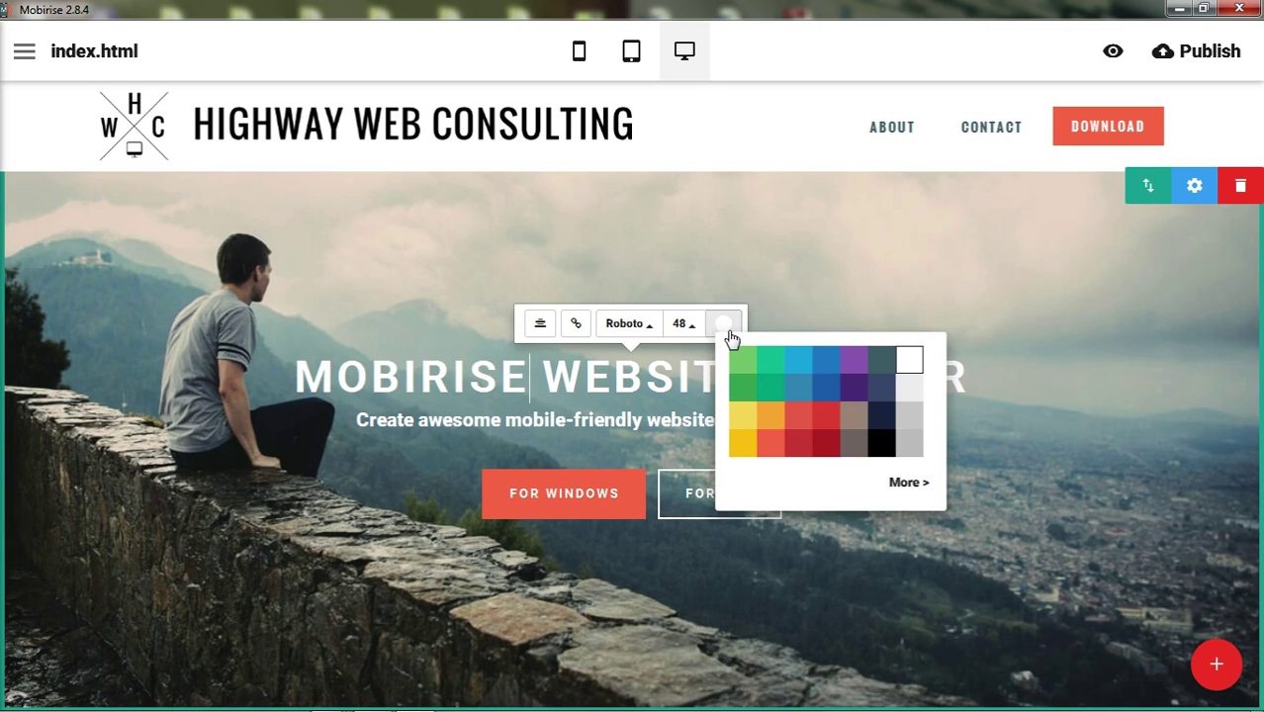
click(828, 375)
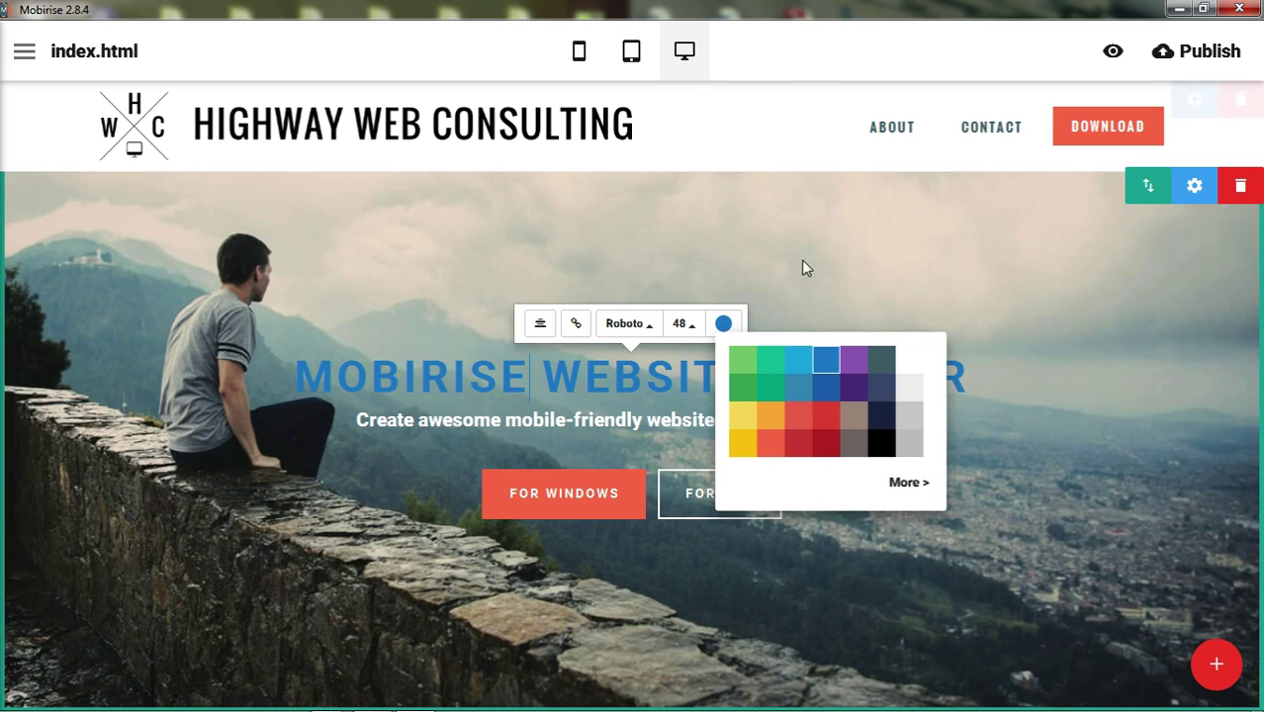
click(769, 392)
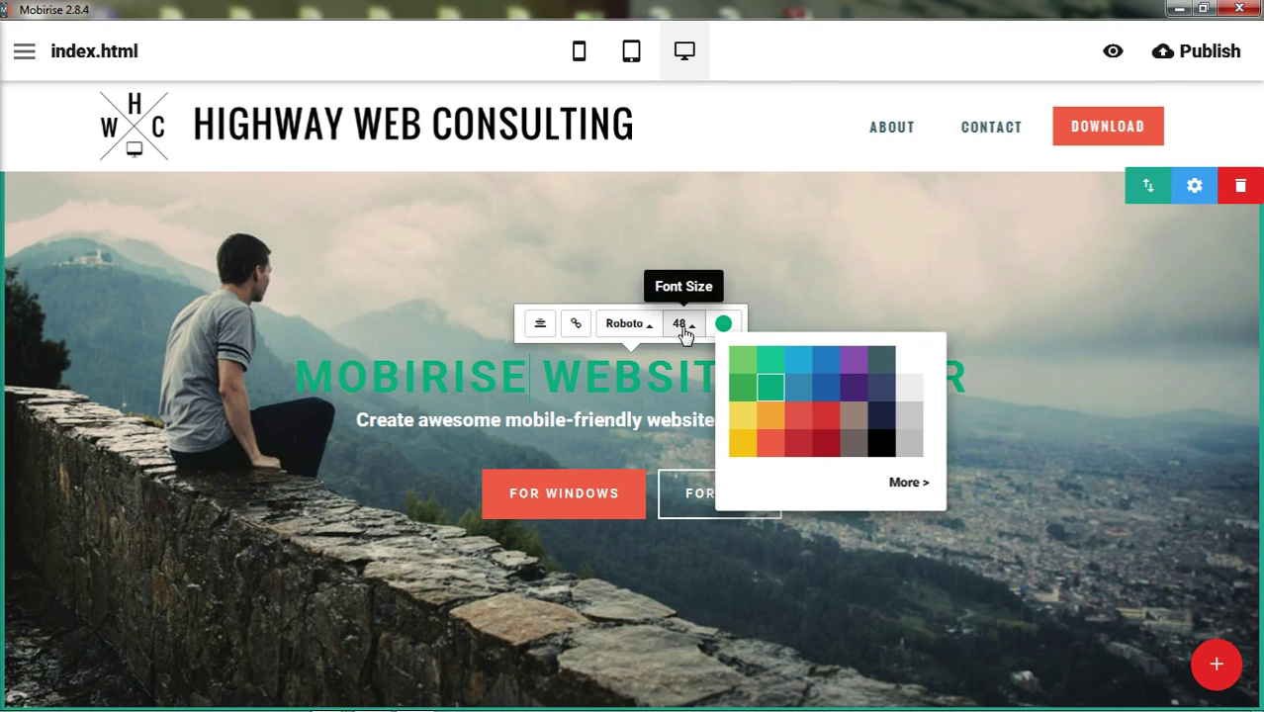
click(772, 420)
click(771, 444)
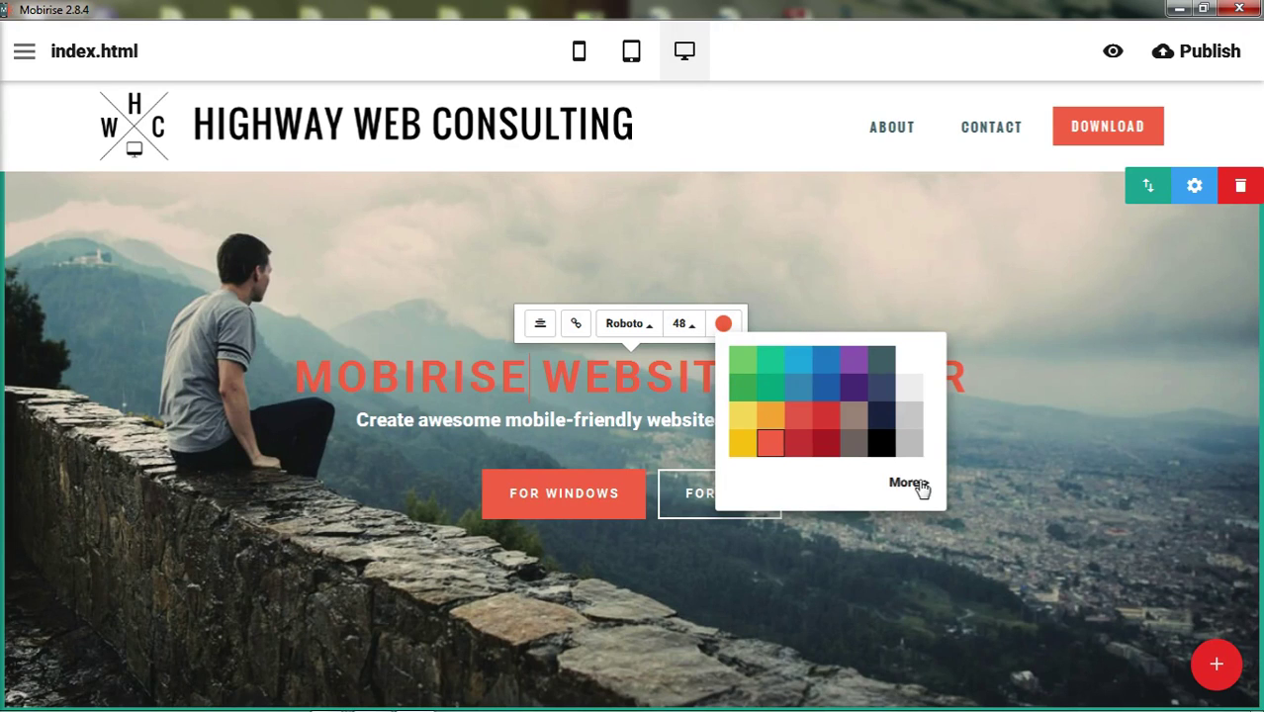
- Try the custom magenta color #e914d3 on the header title, and bring up the menu block's parameters
click(908, 483)
drag(1073, 360, 1104, 358)
click(1131, 479)
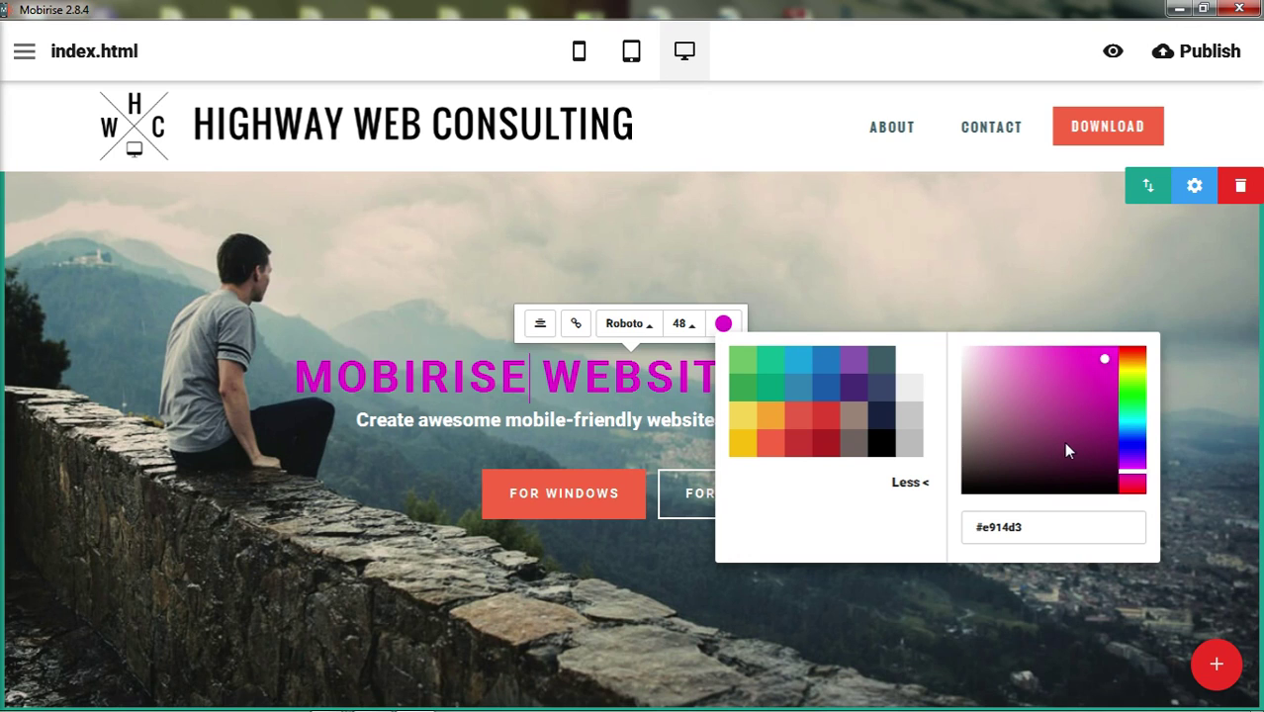
drag(1026, 528, 1001, 528)
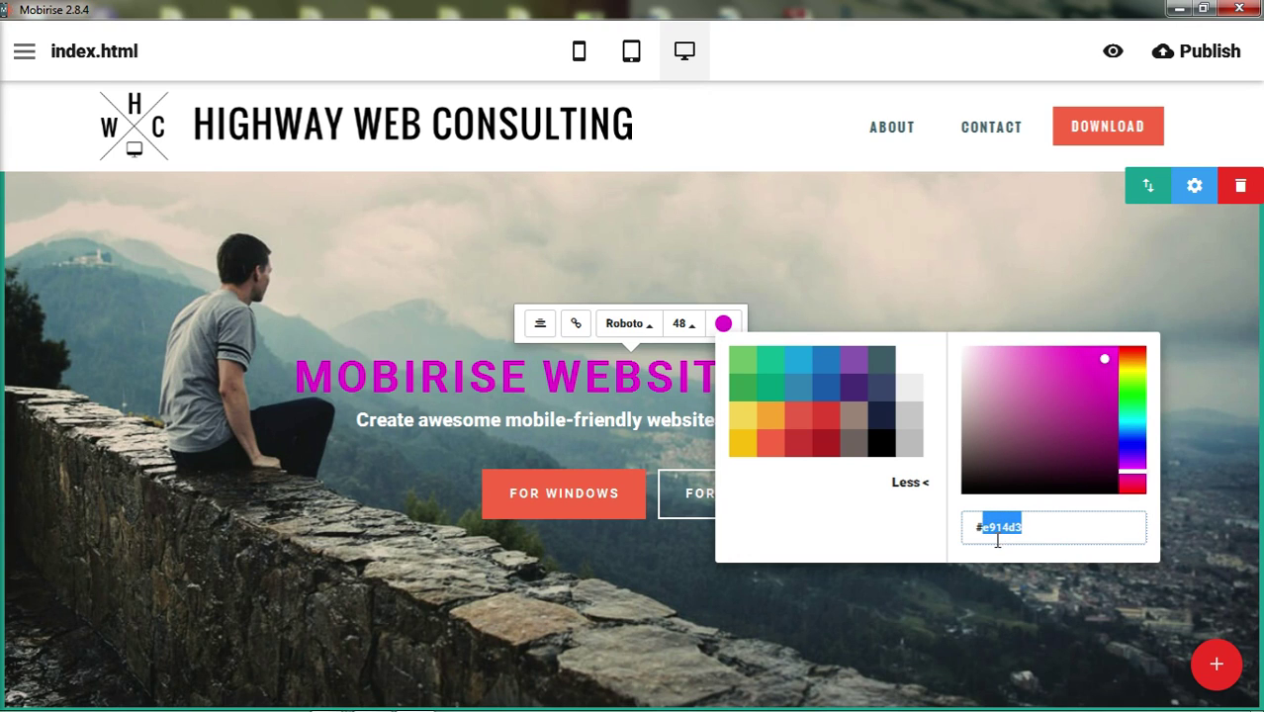
mouse_move(768, 145)
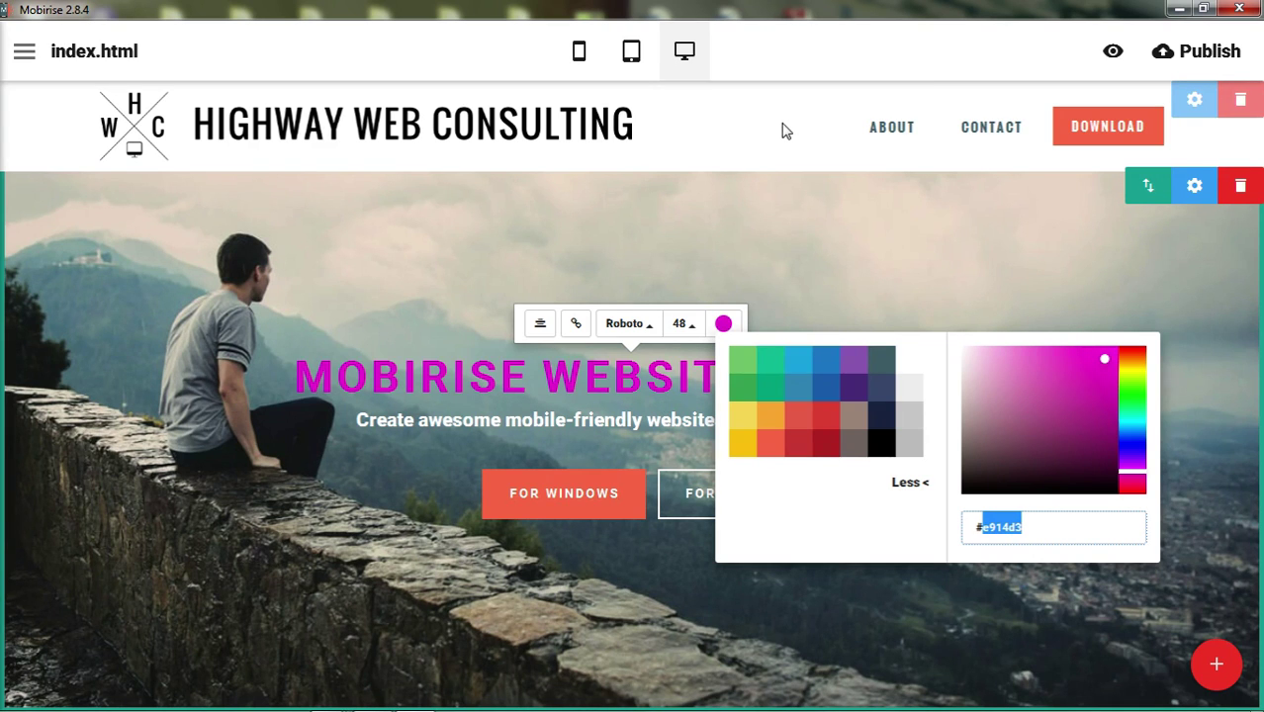
click(1193, 99)
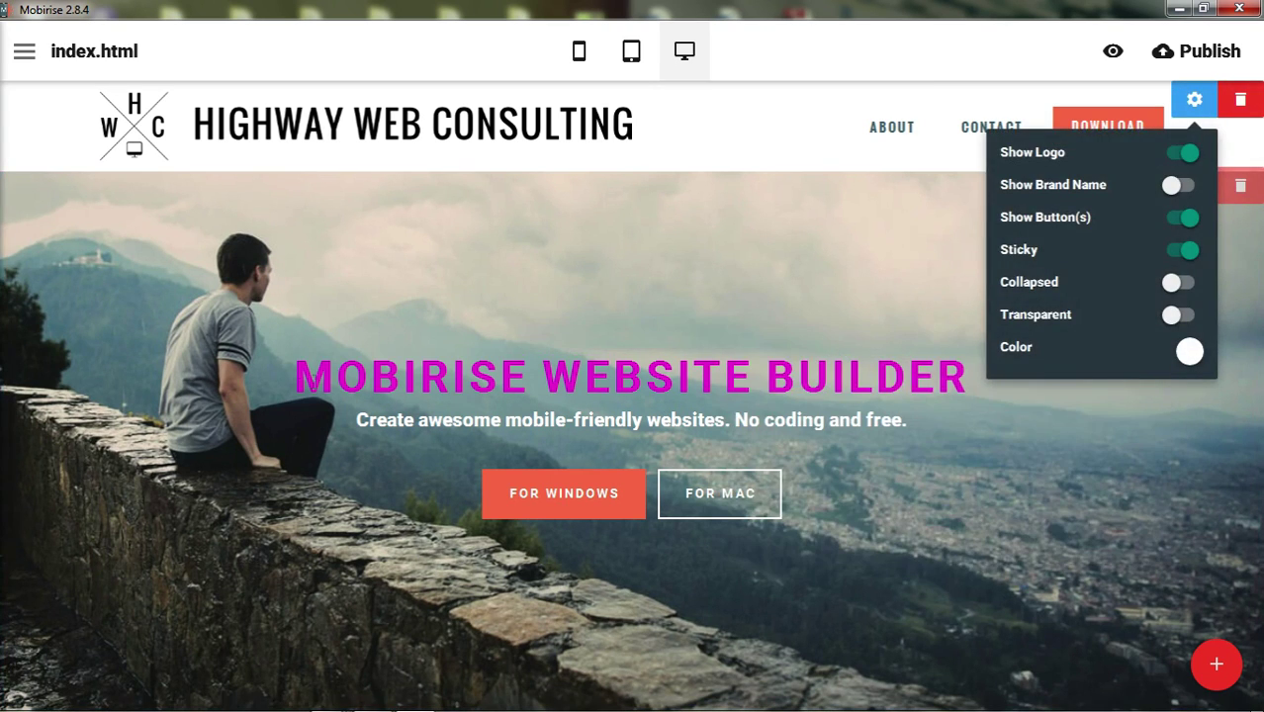
- Select the whole header title and toggle its bold formatting several times
drag(296, 379, 968, 390)
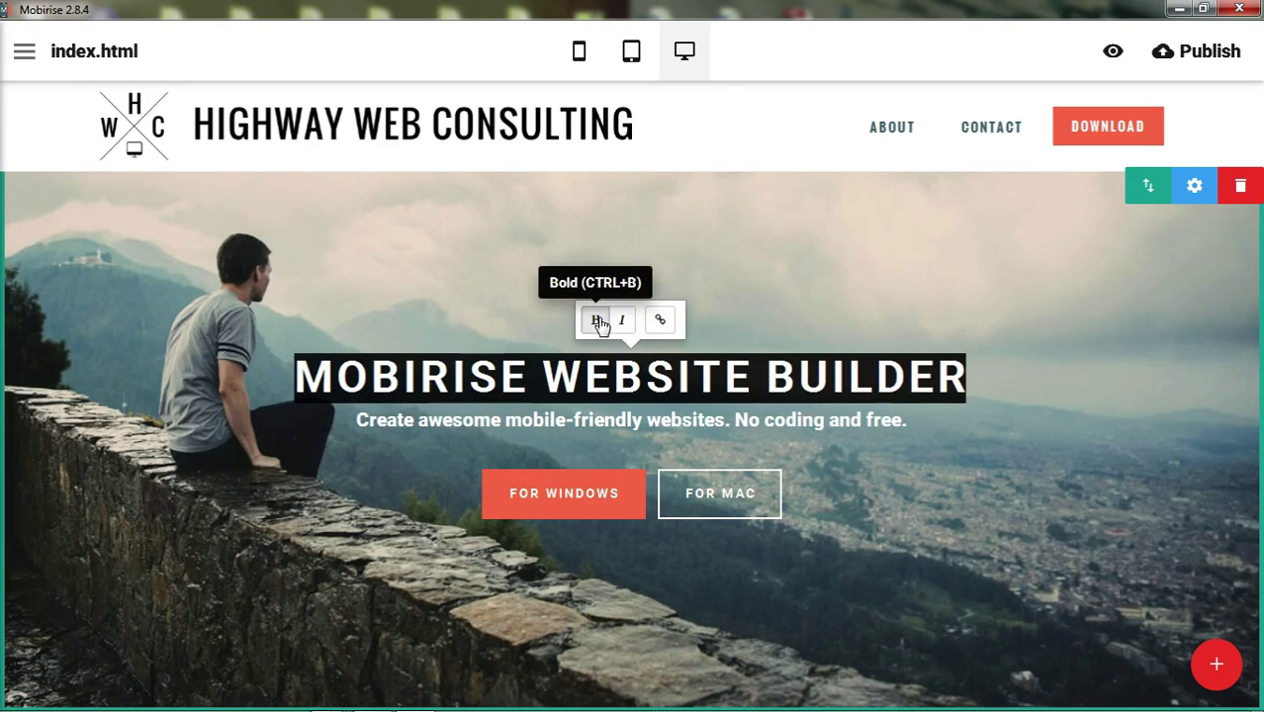
click(598, 321)
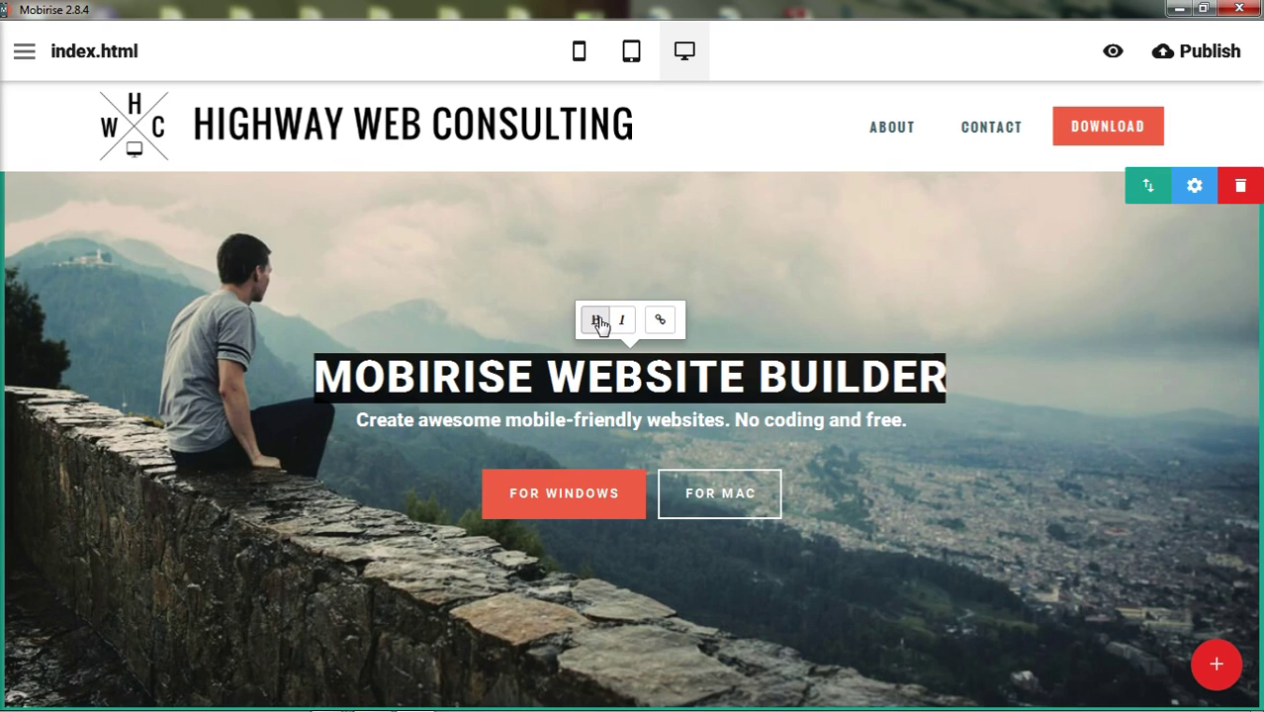
click(598, 322)
click(598, 322)
click(598, 323)
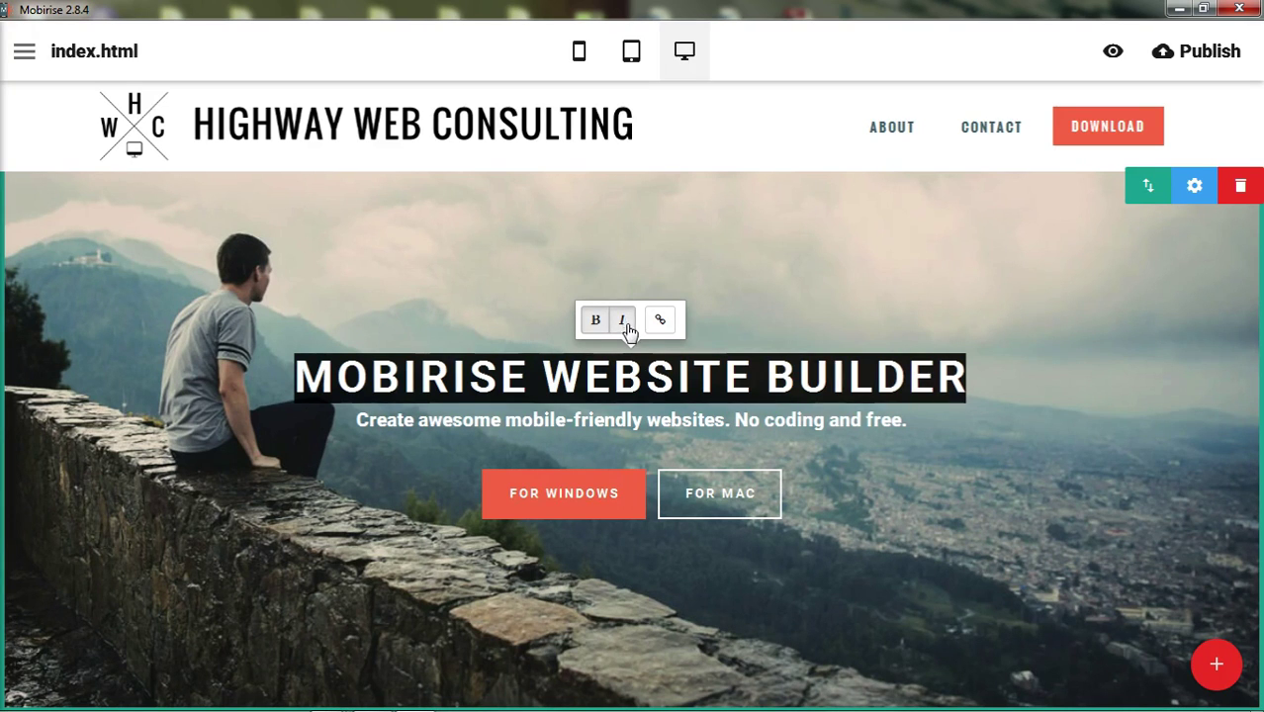
- Toggle italic on and off for the selected header title, and examine its link options without inserting a link
click(624, 322)
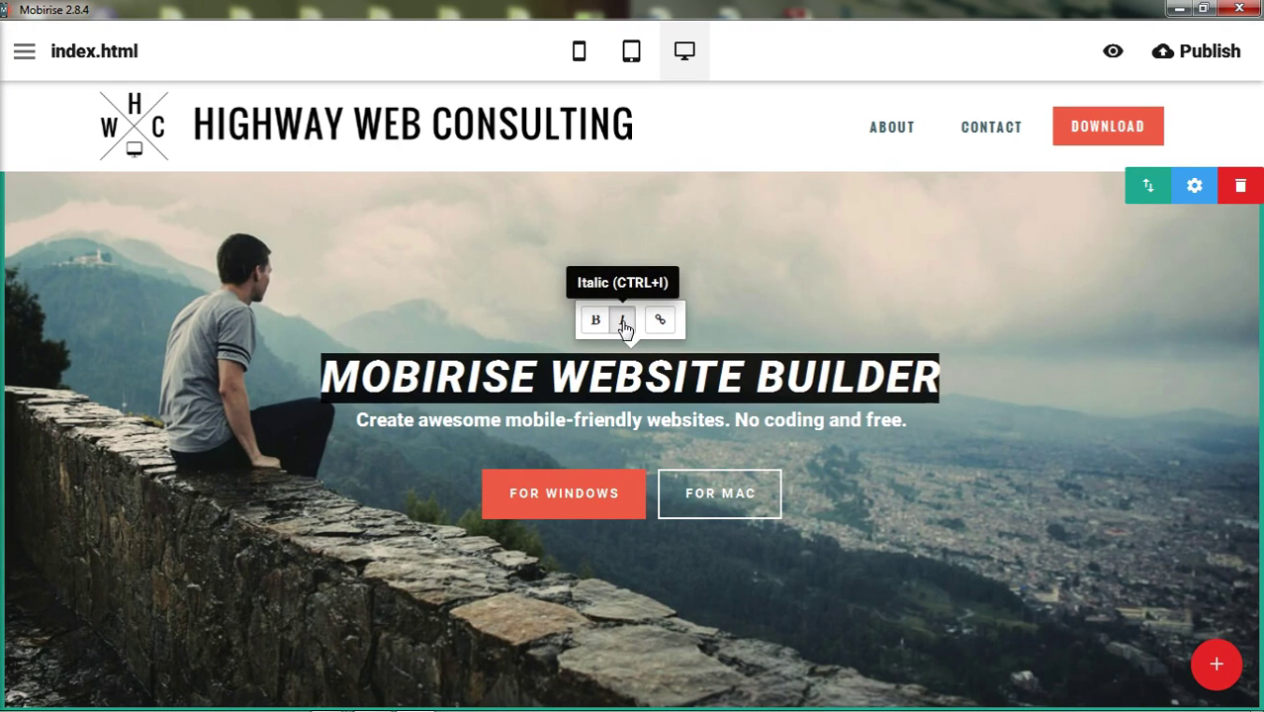
click(624, 322)
click(623, 322)
click(624, 322)
click(659, 319)
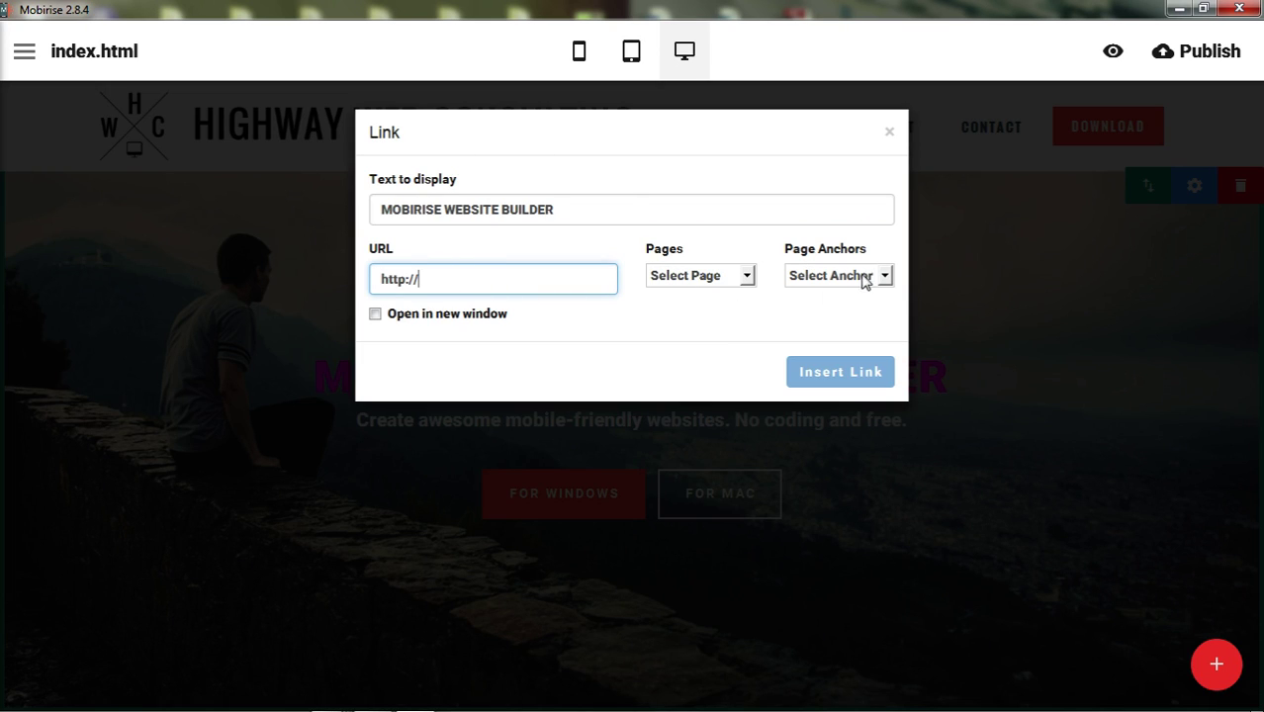
click(889, 132)
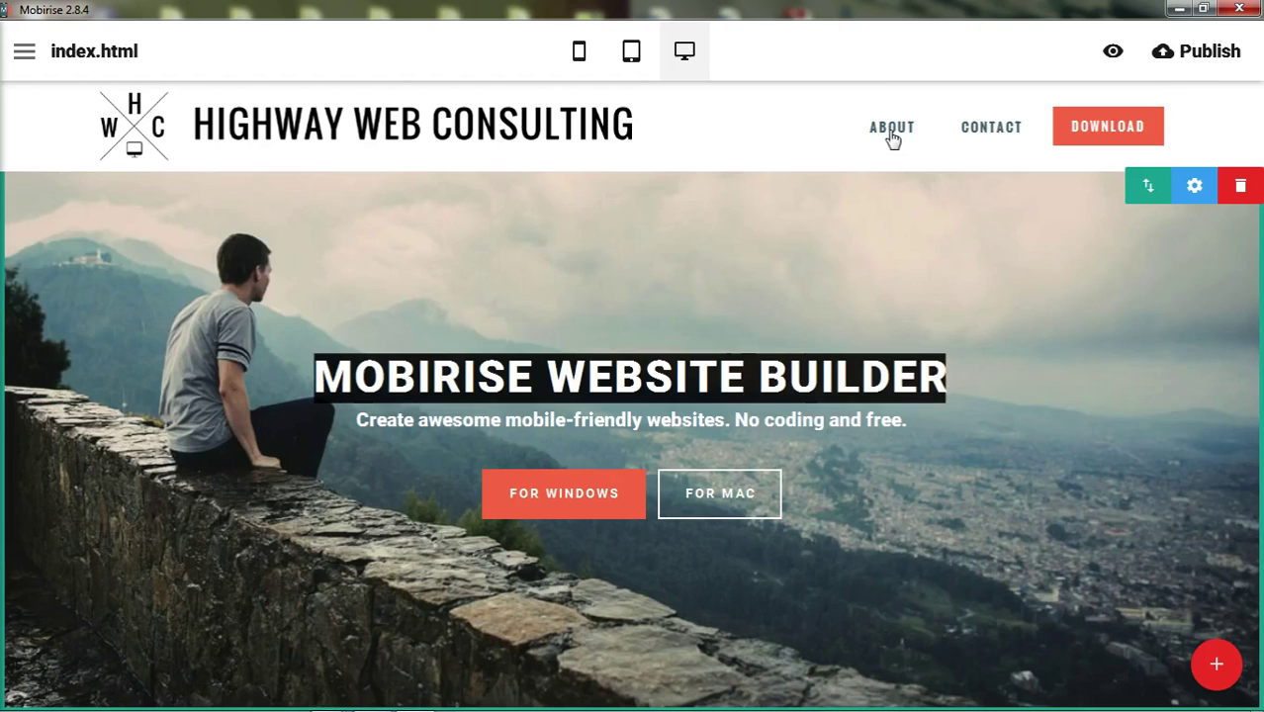
- Set the header title's text color to white (#ffffff) and deselect the title
click(916, 361)
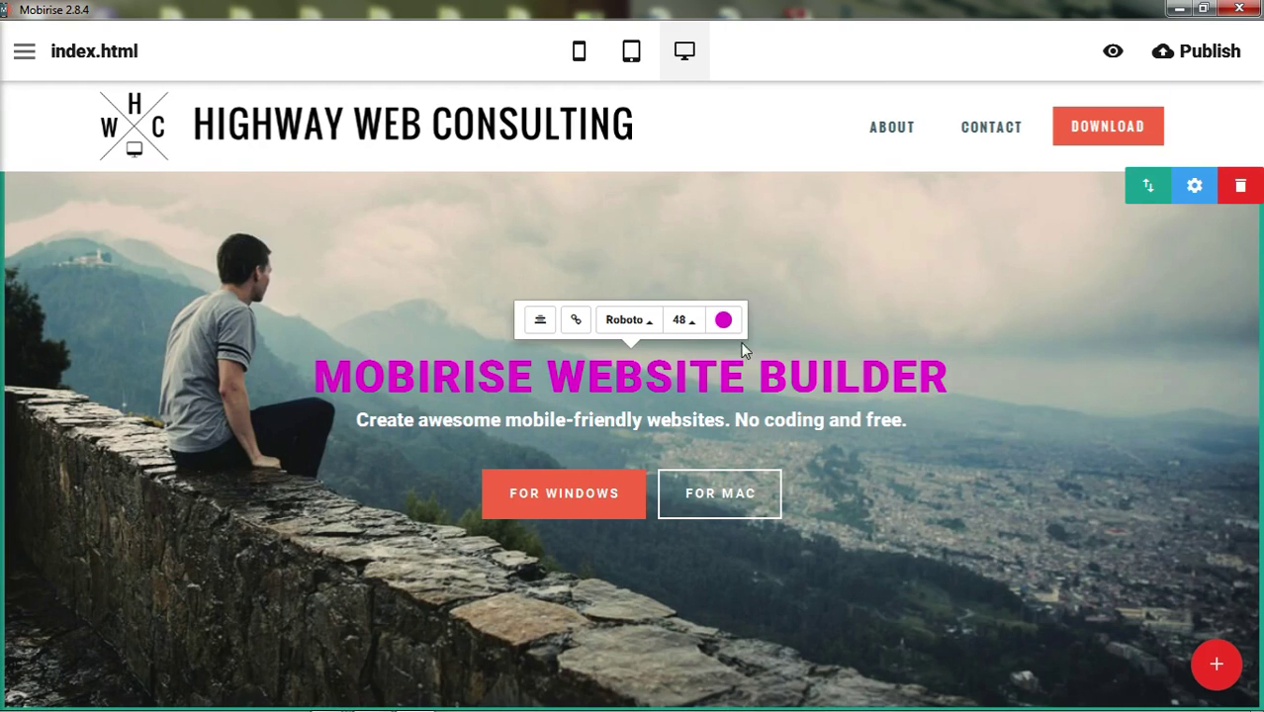
click(726, 321)
click(906, 358)
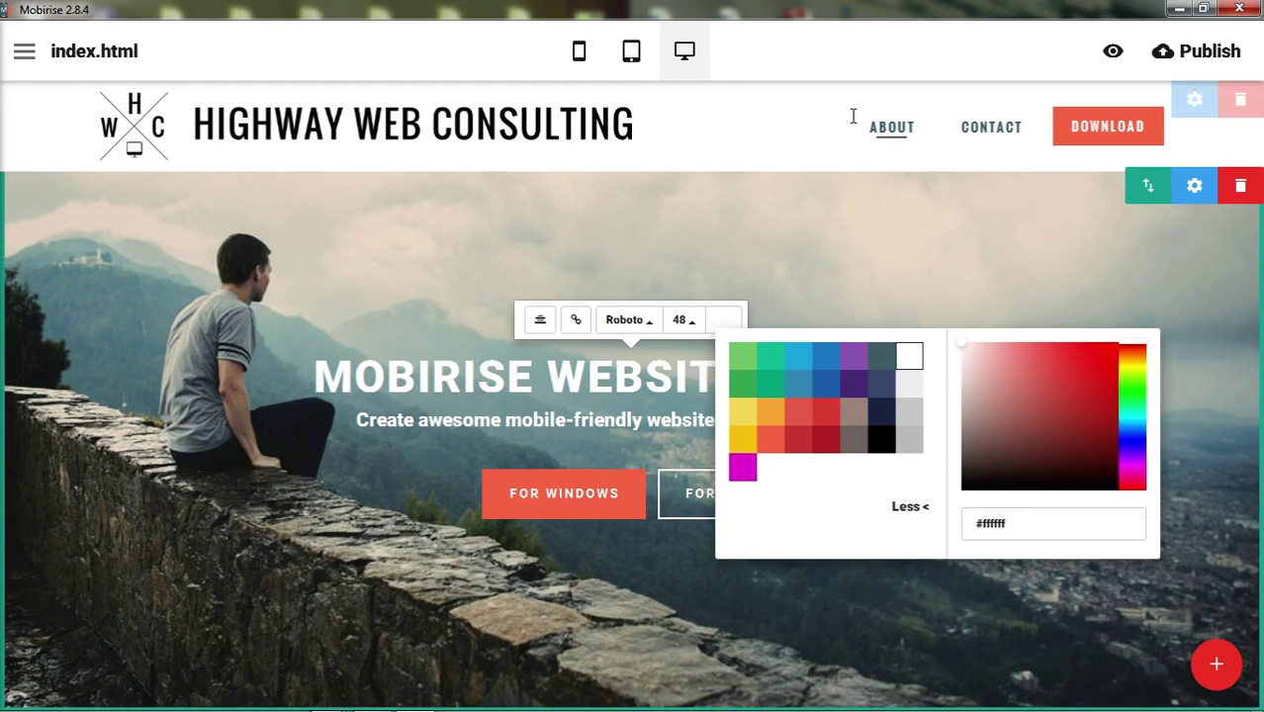
click(848, 67)
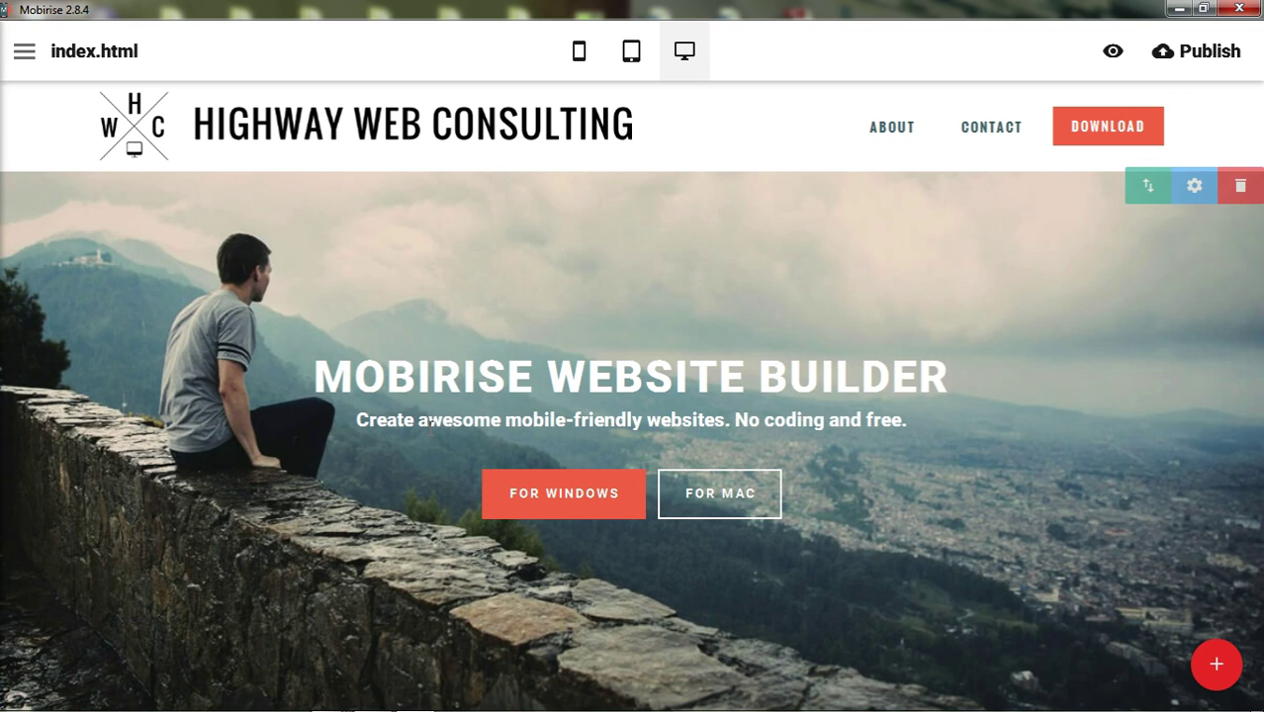
- Change the font of the header block's subtitle to Lato
click(429, 420)
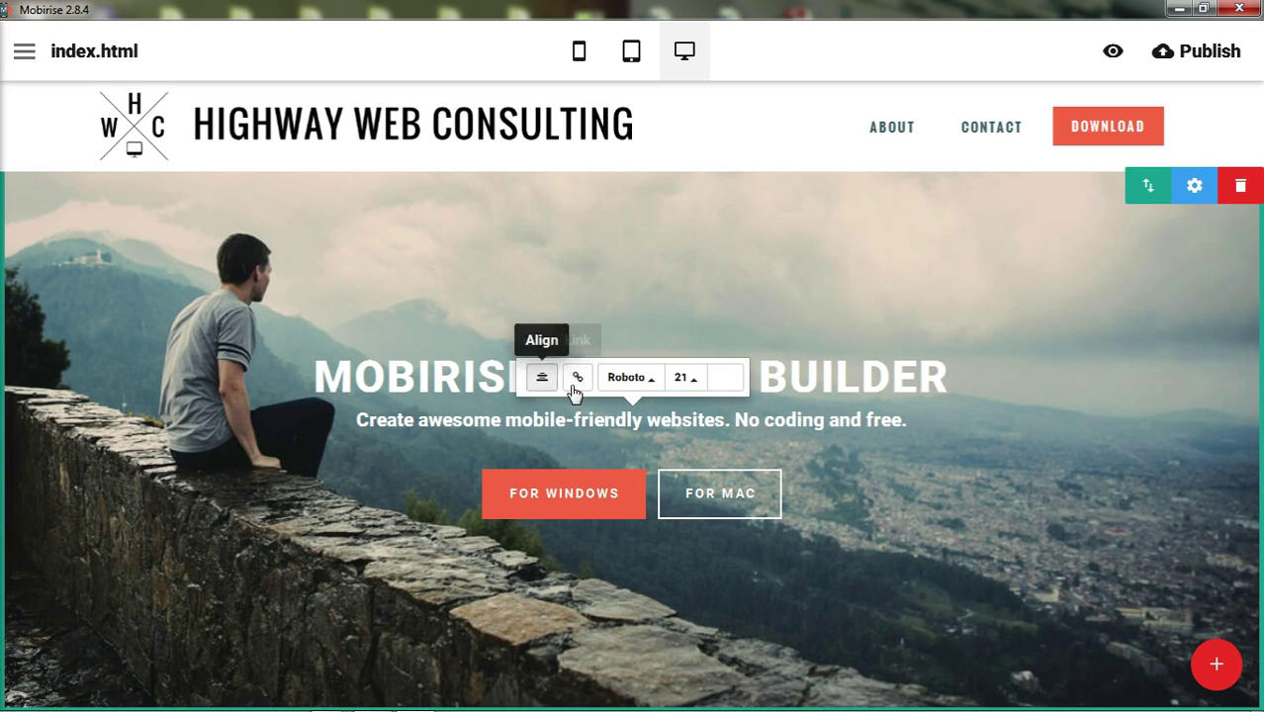
click(636, 380)
click(655, 243)
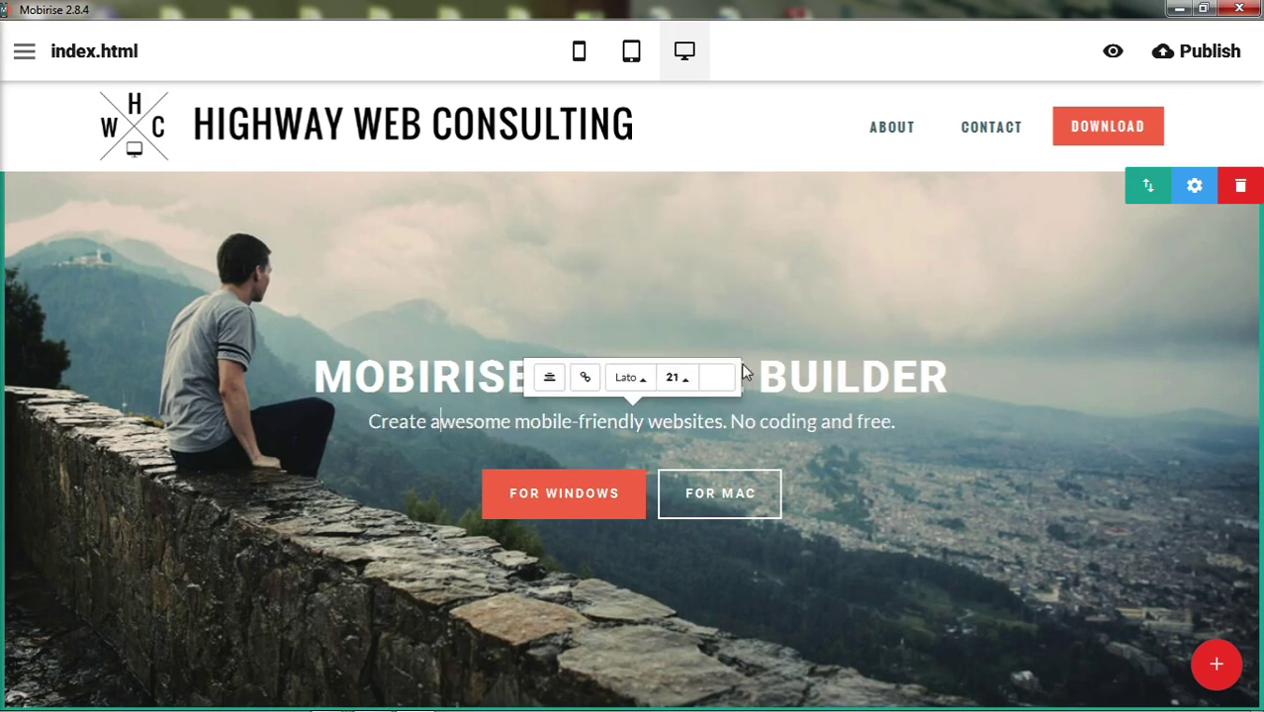
- Increase the font size of the header block's FOR WINDOWS and FOR MAC buttons
click(858, 62)
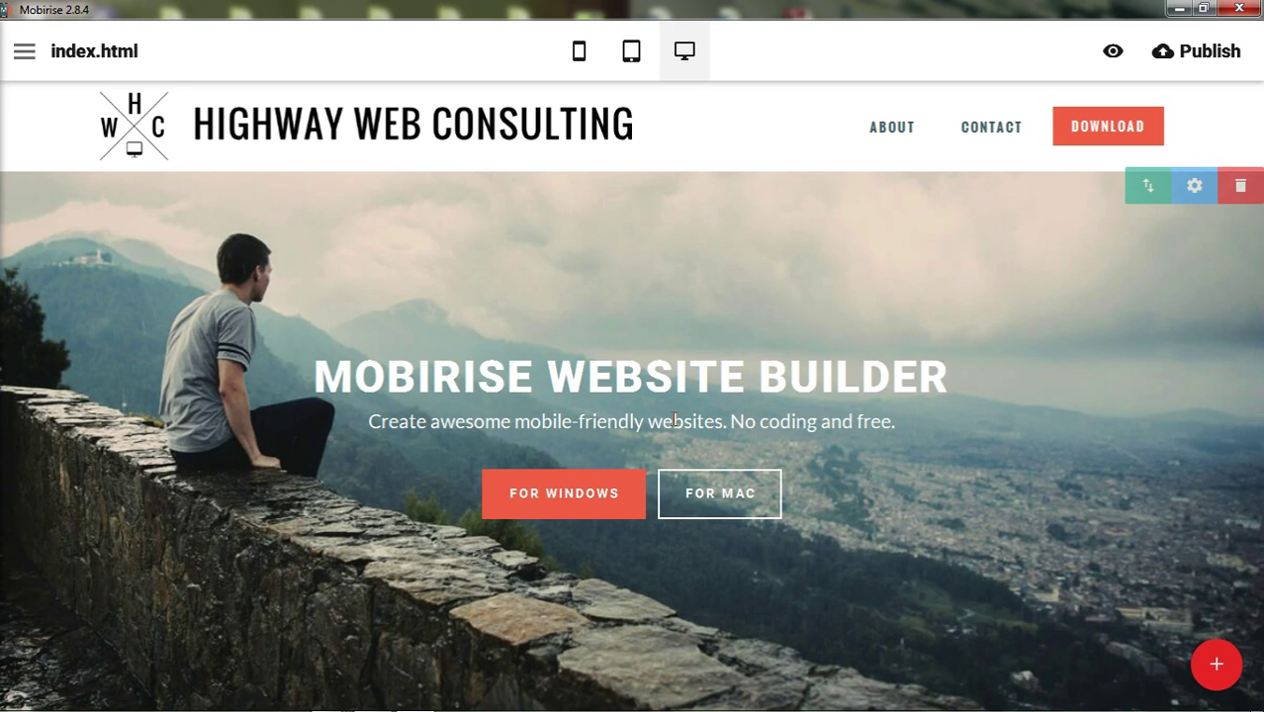
click(588, 499)
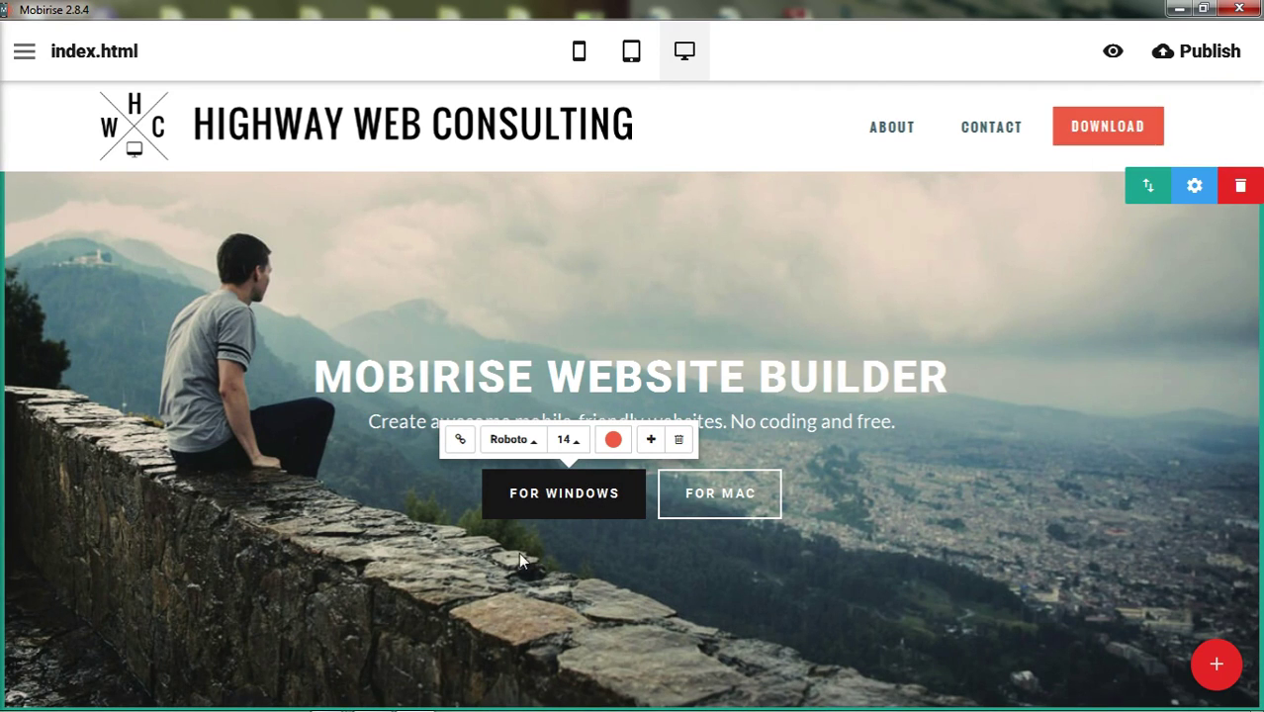
click(565, 439)
scroll(598, 386, down, 2)
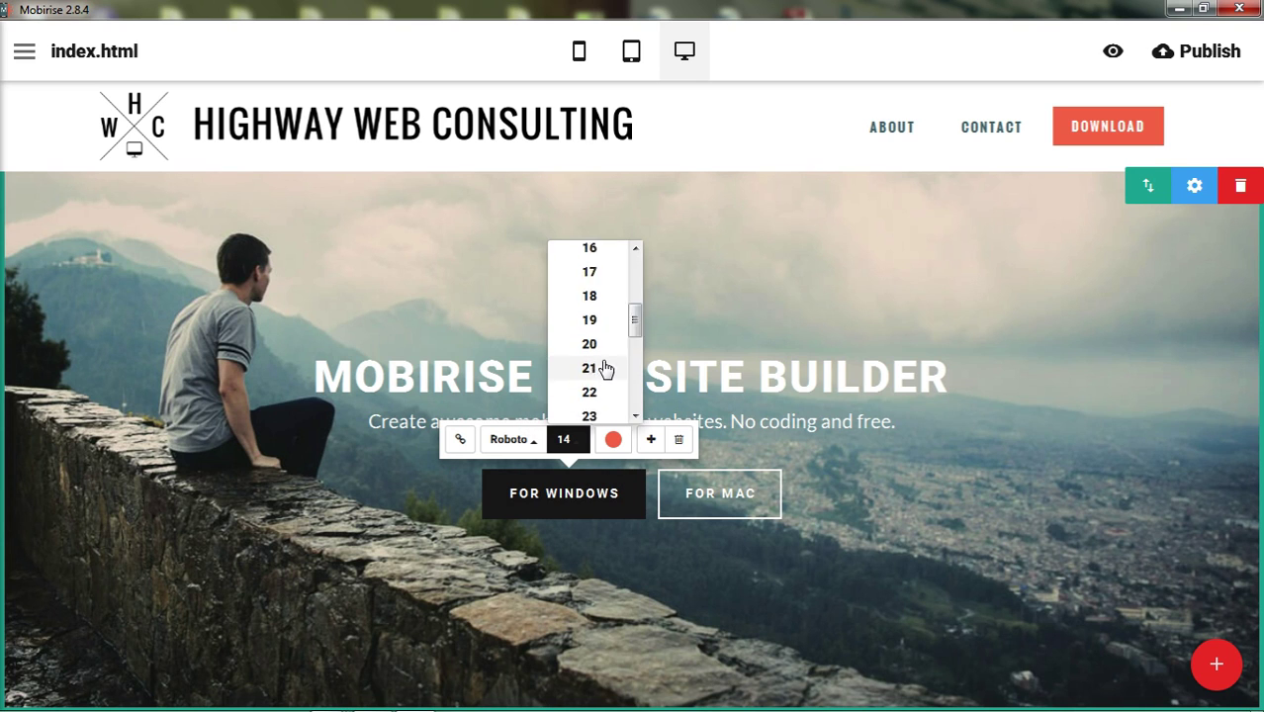
click(589, 366)
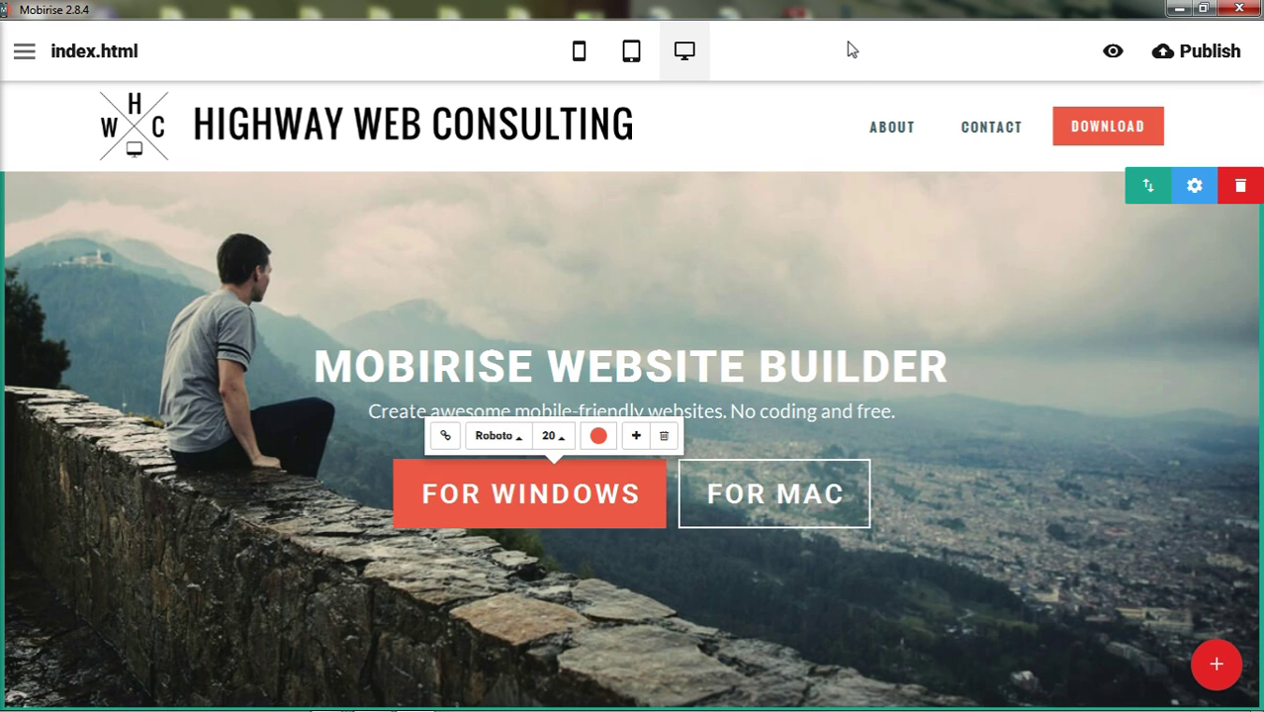
- Set the font size of the header block's buttons to 10
click(593, 495)
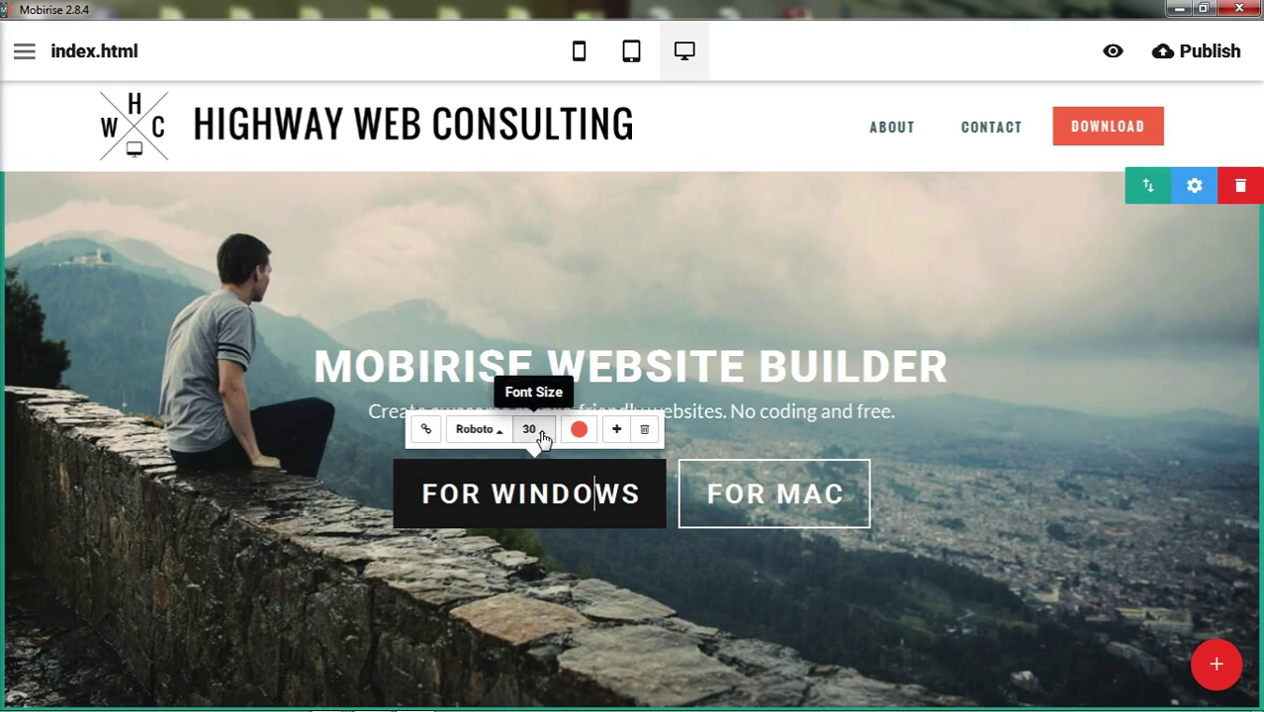
click(531, 429)
click(555, 294)
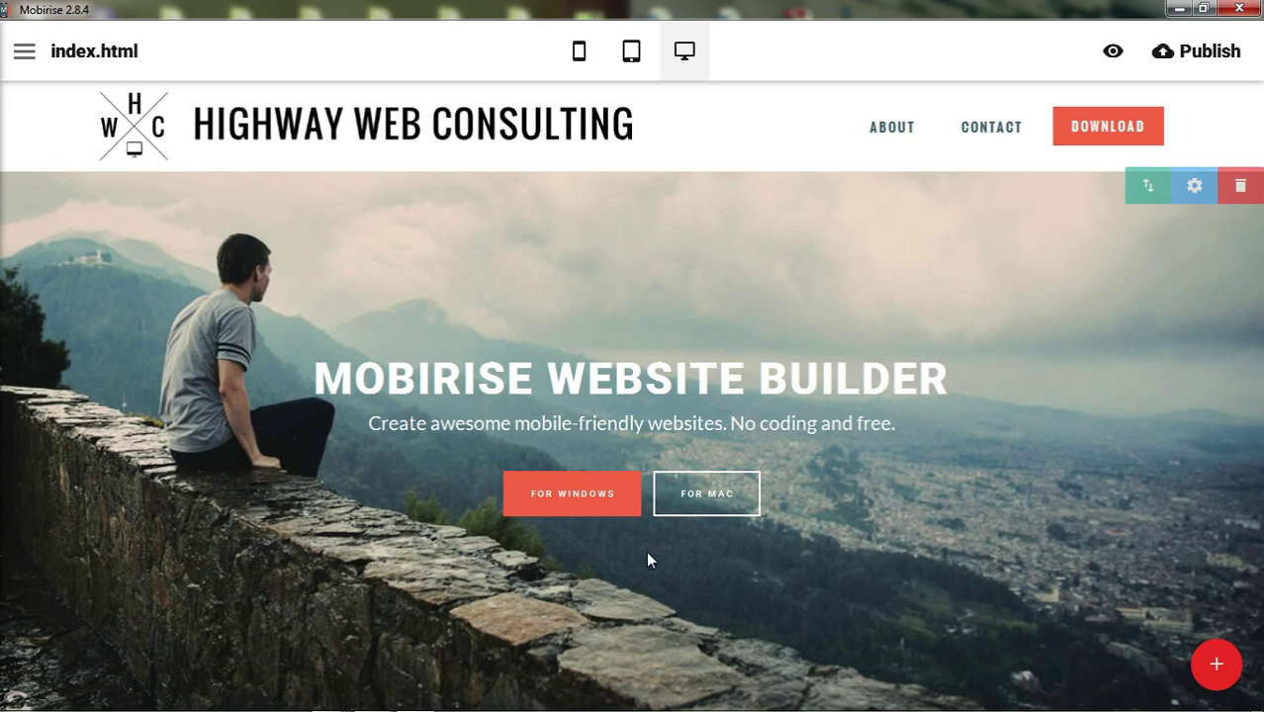
- Change the color of the FOR WINDOWS button to orange and deselect it
click(617, 499)
click(621, 442)
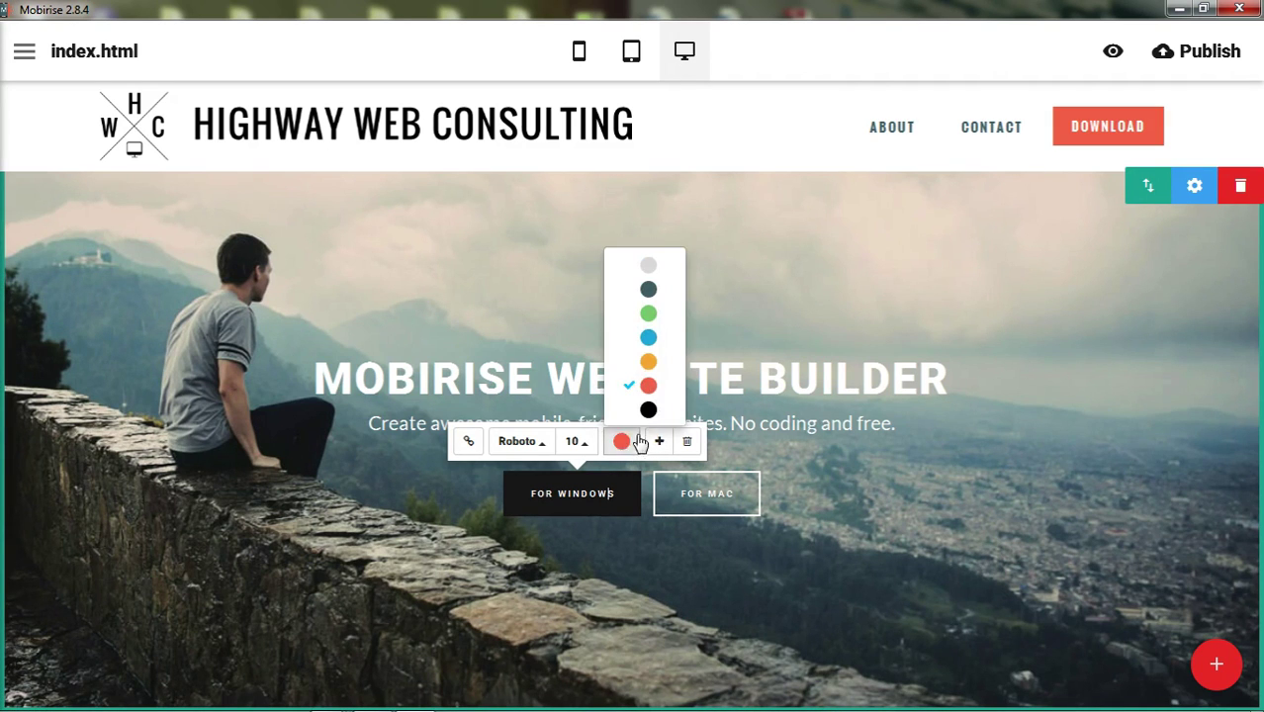
click(649, 363)
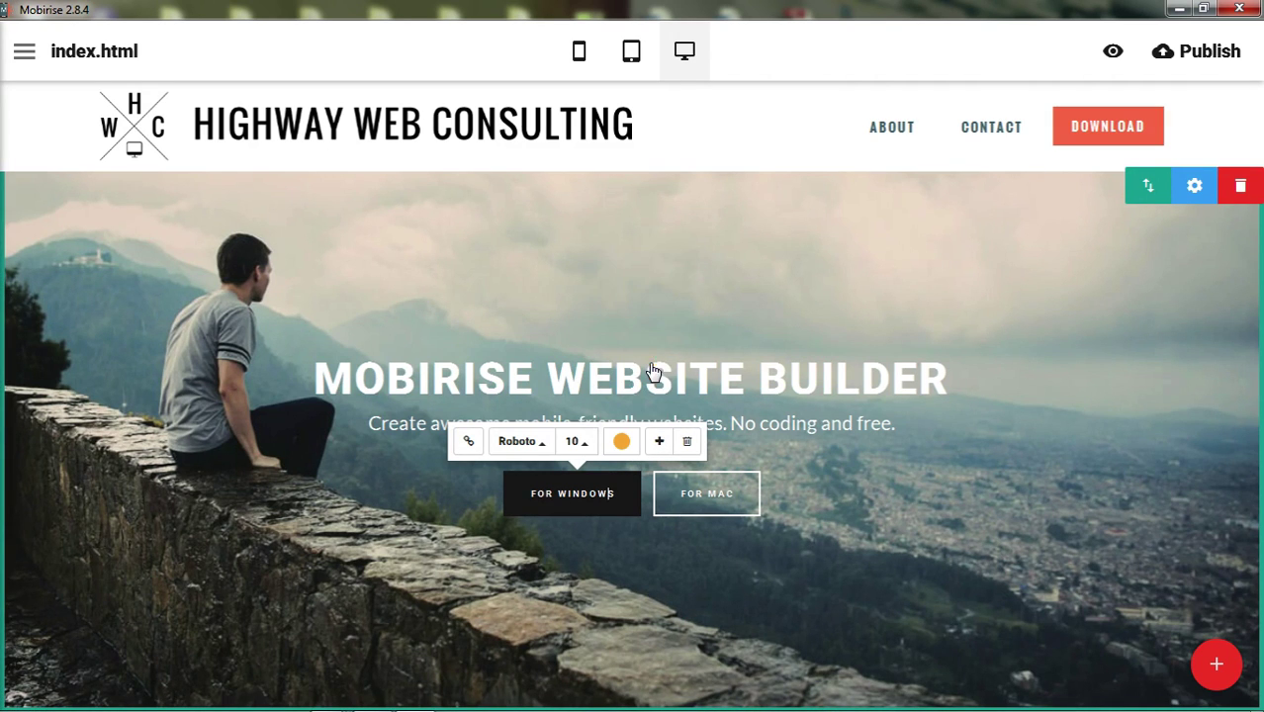
click(875, 503)
- Add two more FOR MAC buttons to the header block by duplicating the existing one
click(703, 494)
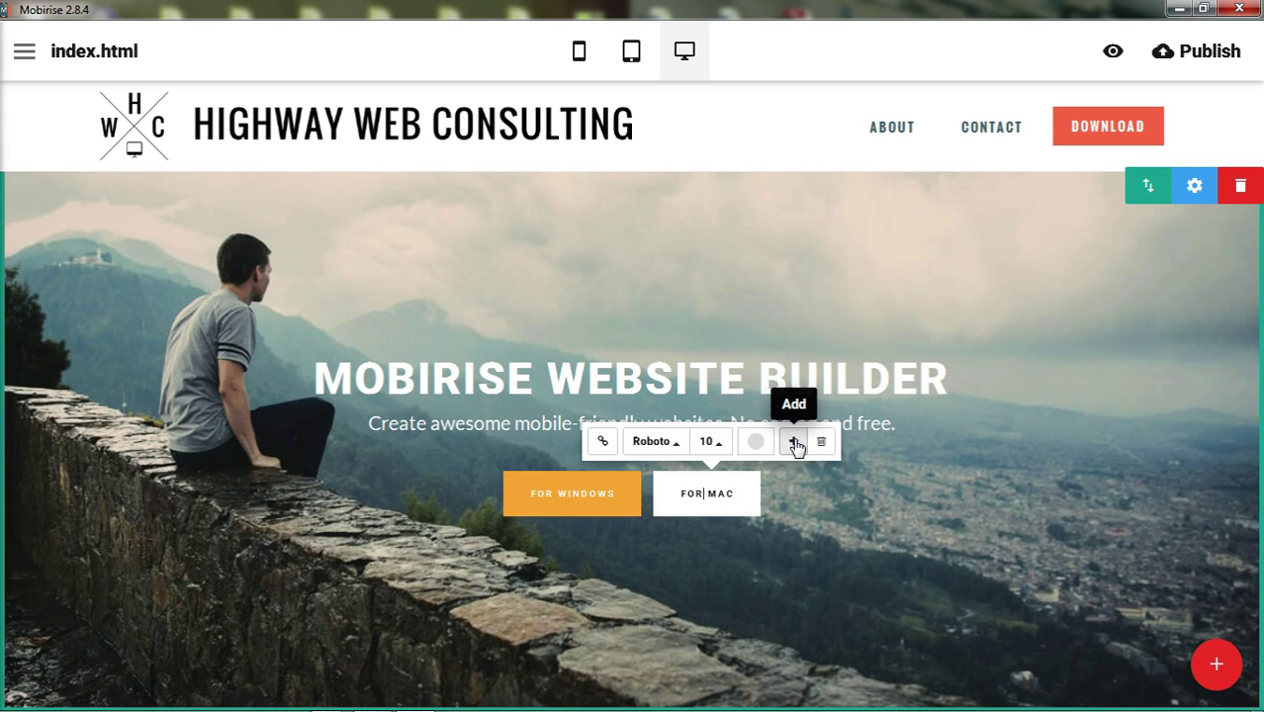
click(795, 442)
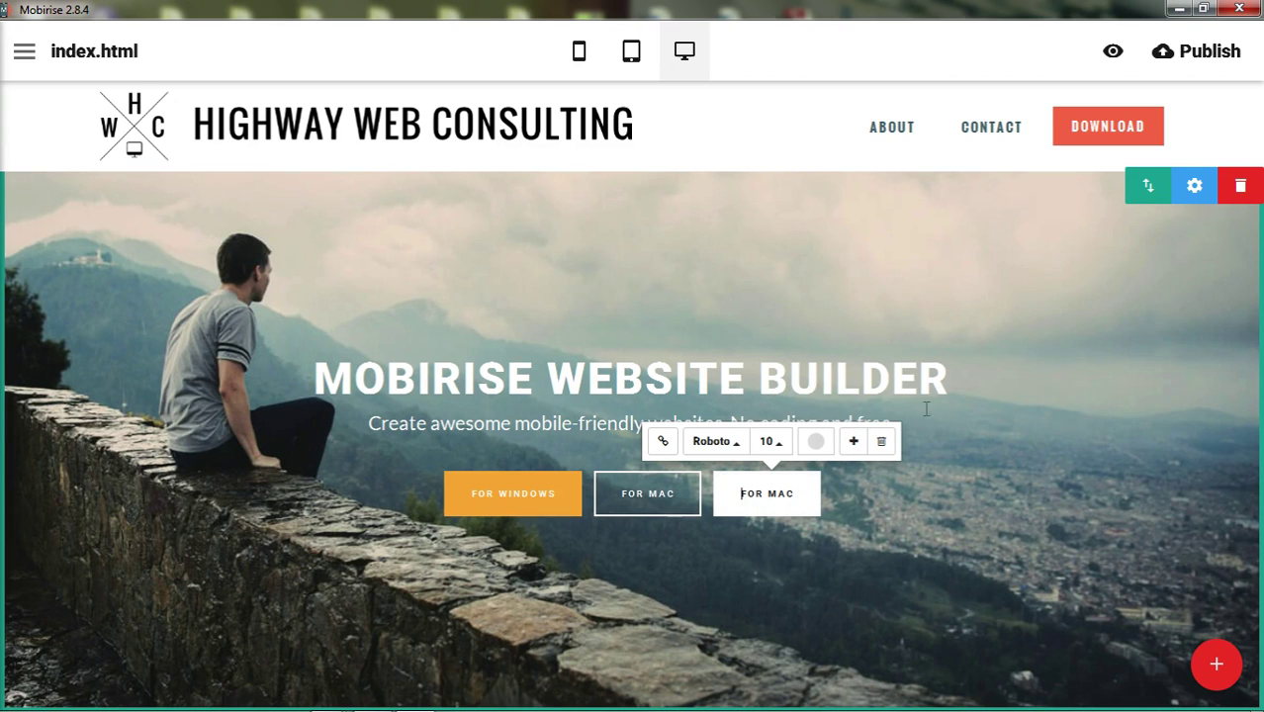
click(862, 81)
click(794, 494)
click(852, 441)
click(837, 50)
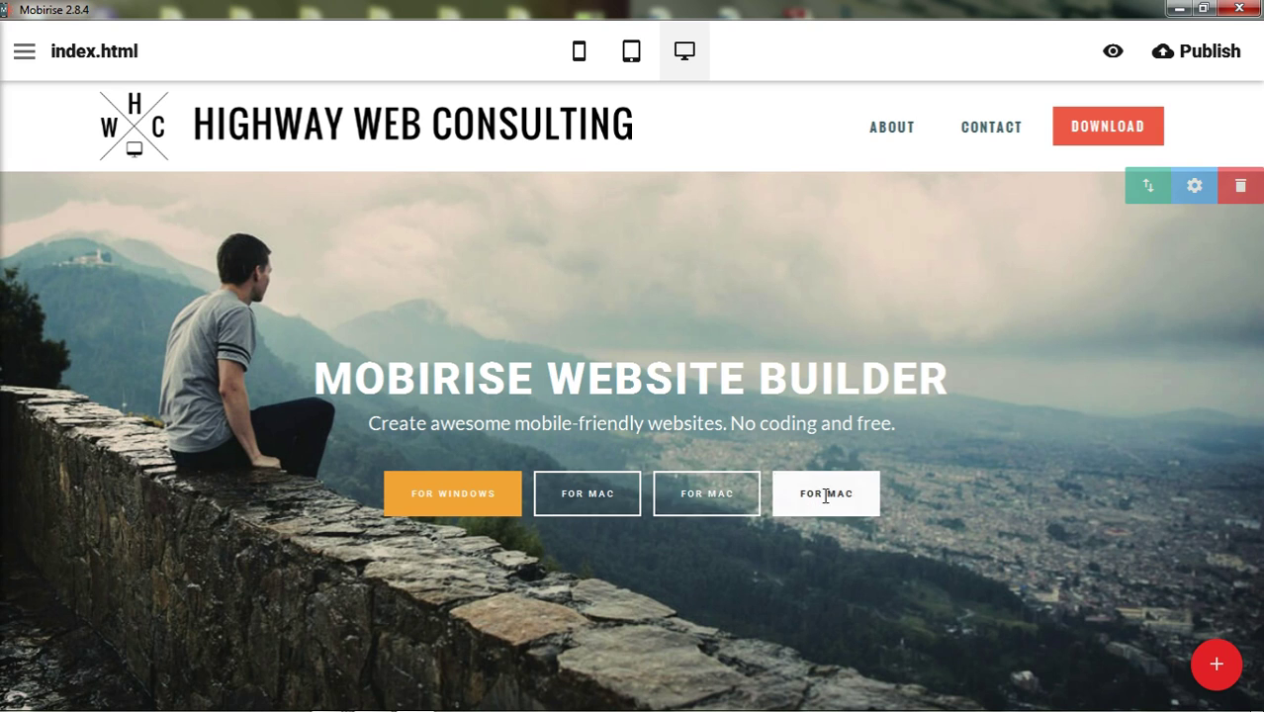
- Change the color of the first FOR MAC button to black and deselect it
click(583, 495)
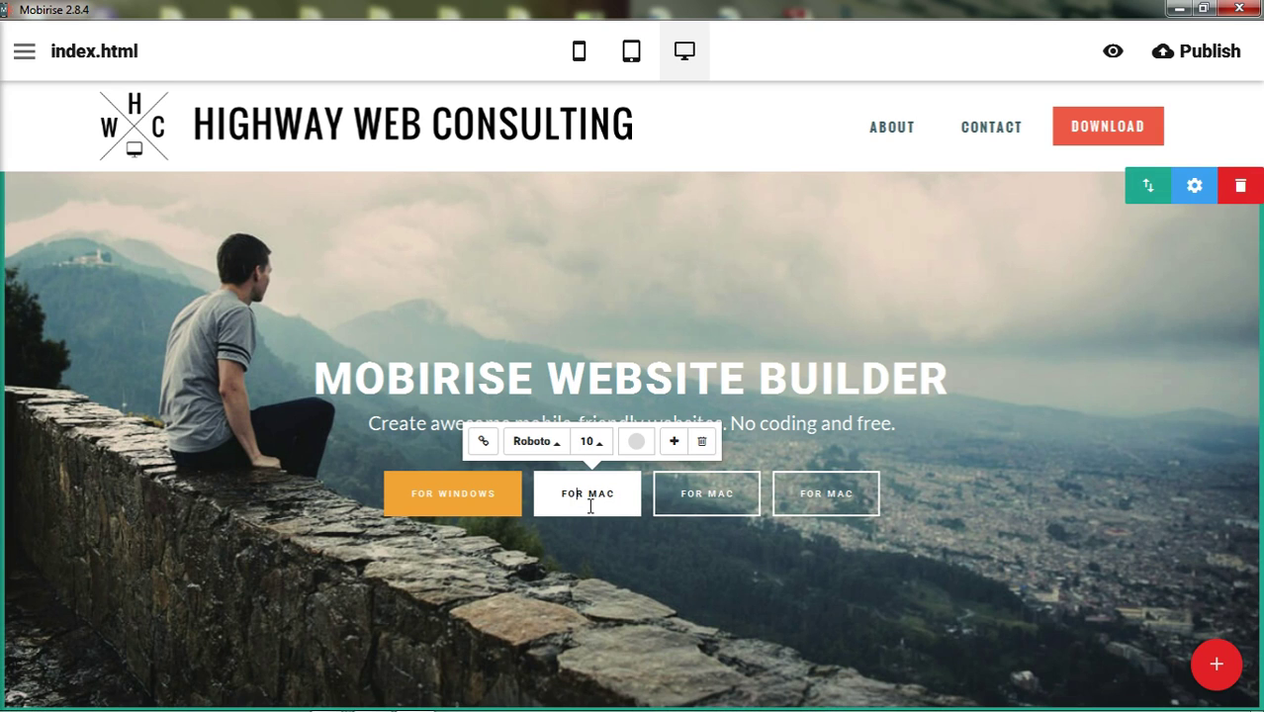
click(641, 444)
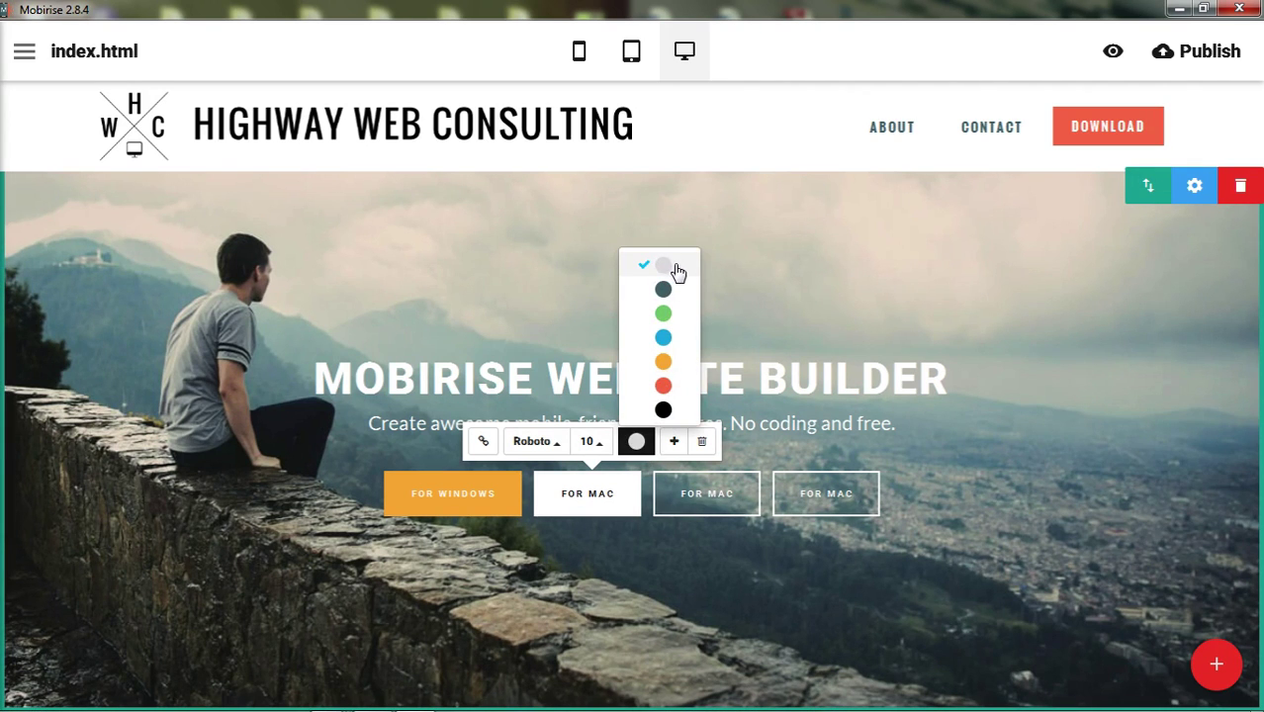
click(662, 410)
click(866, 195)
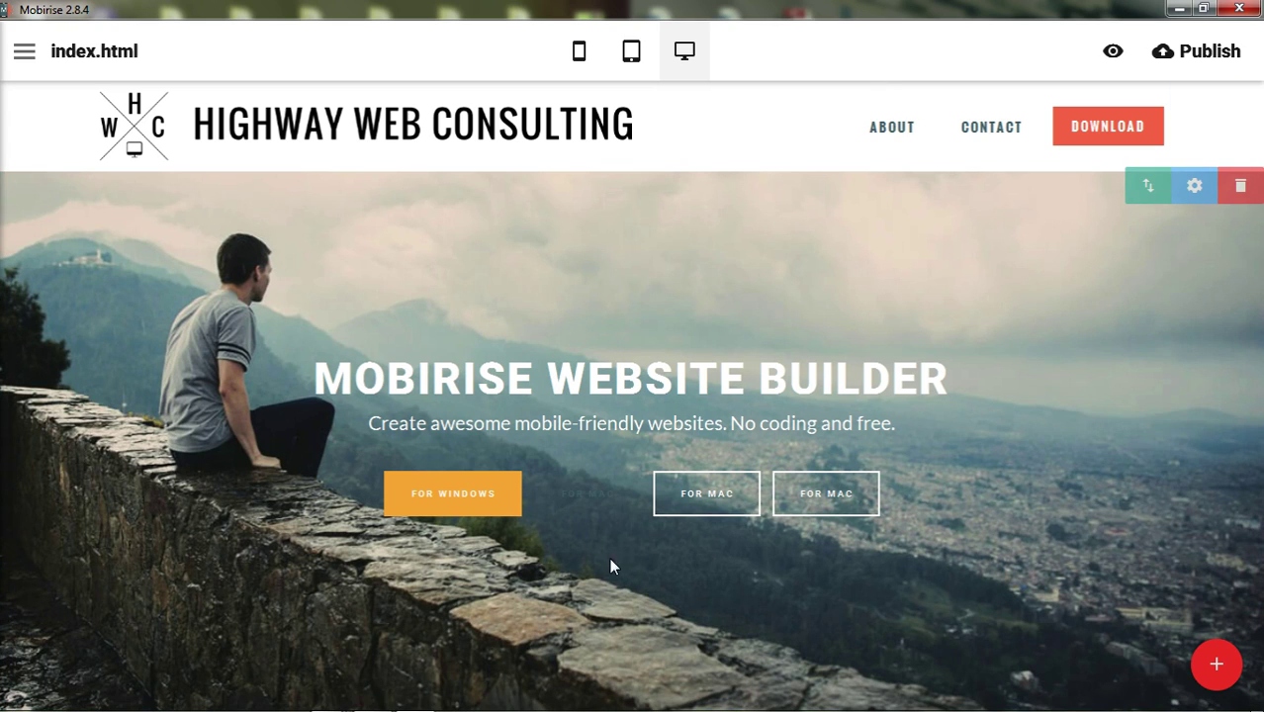
- Change the color of the first FOR MAC button to orange and deselect it
click(591, 493)
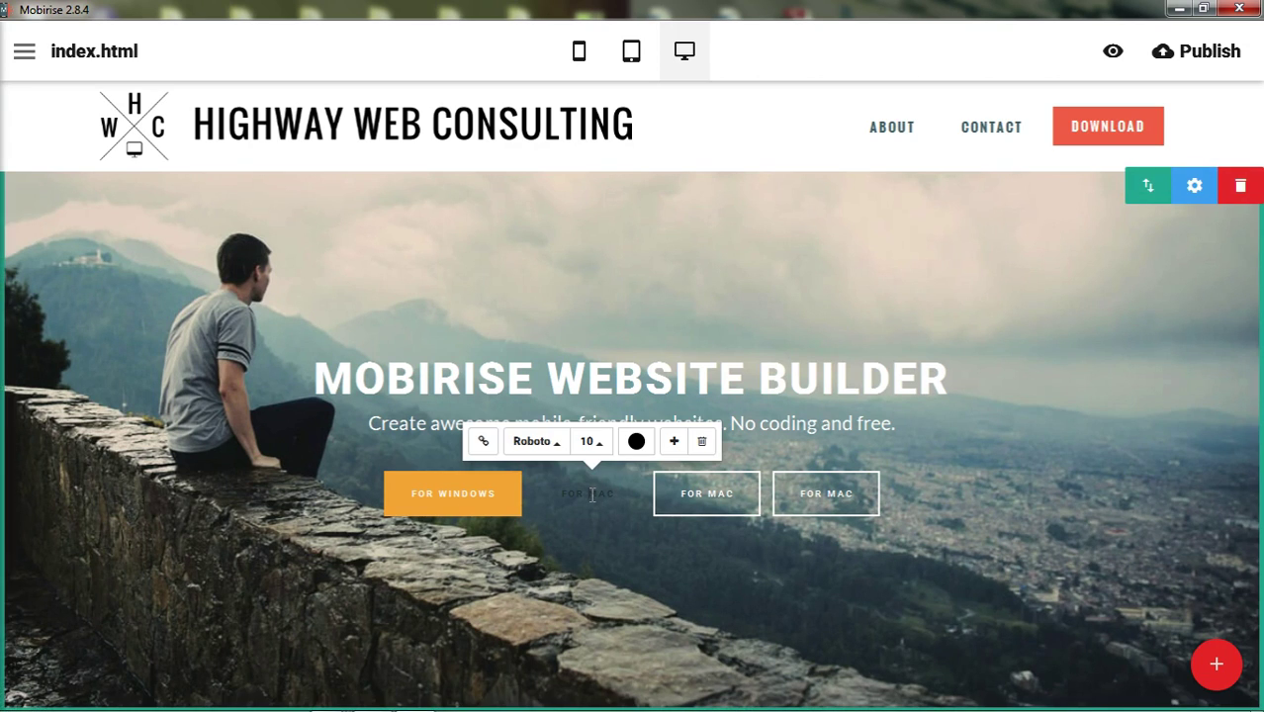
click(636, 441)
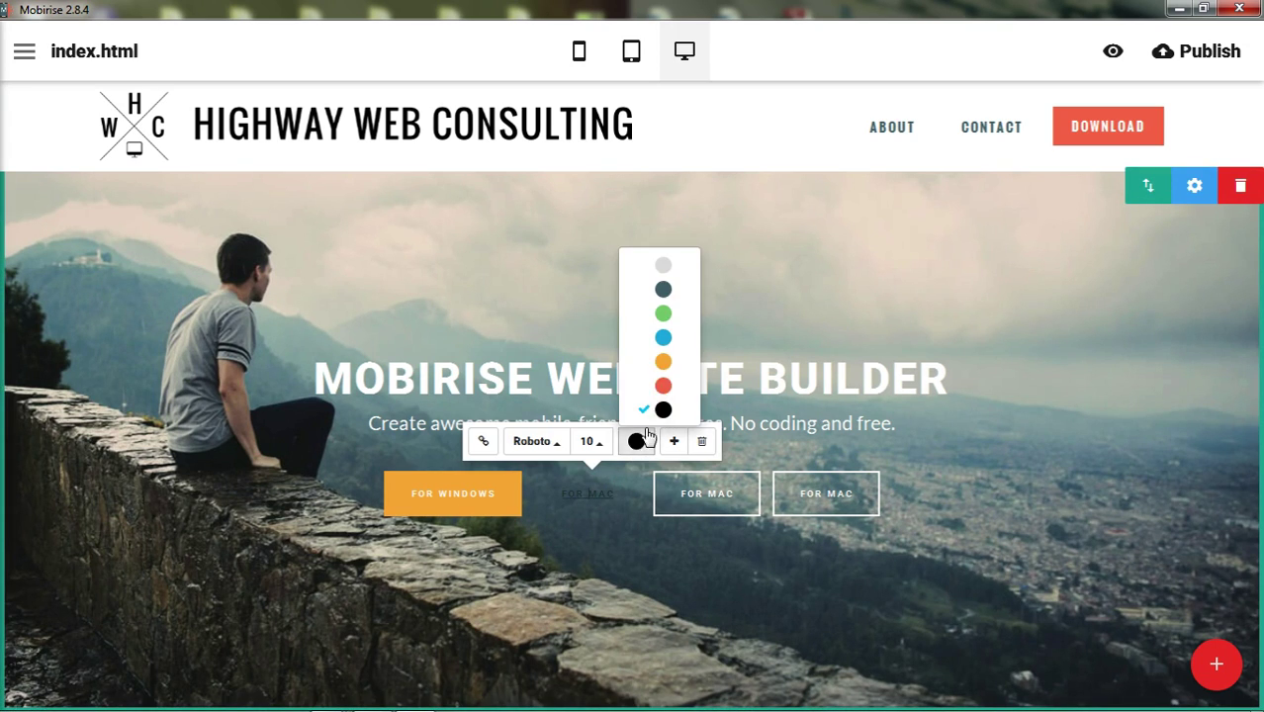
click(663, 362)
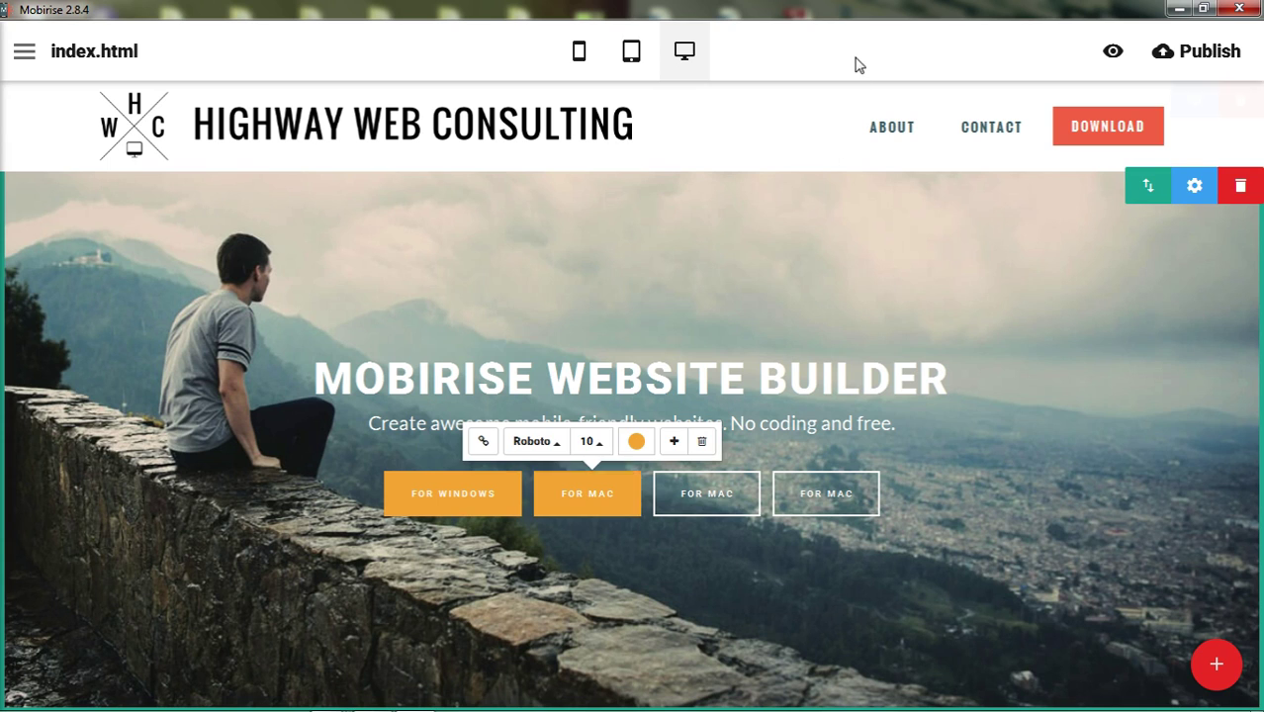
click(567, 531)
- Set the first FOR MAC button's color back to light gray and deselect it
click(599, 502)
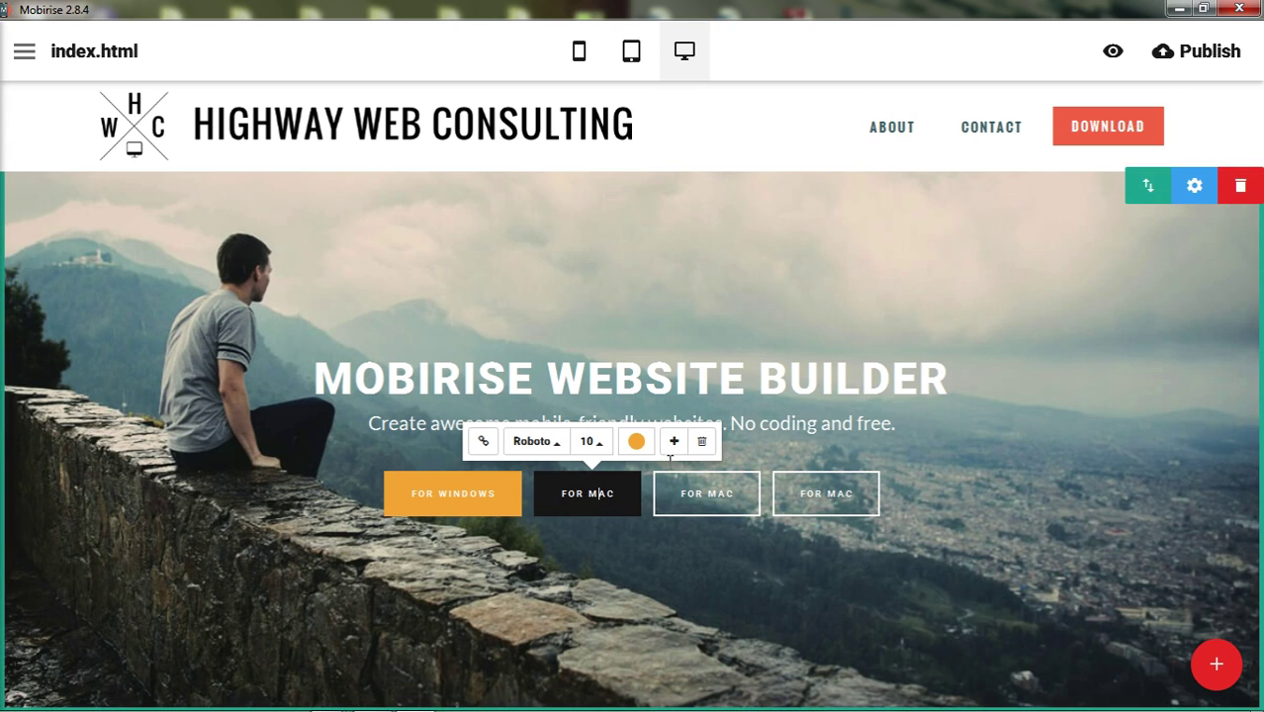
click(636, 441)
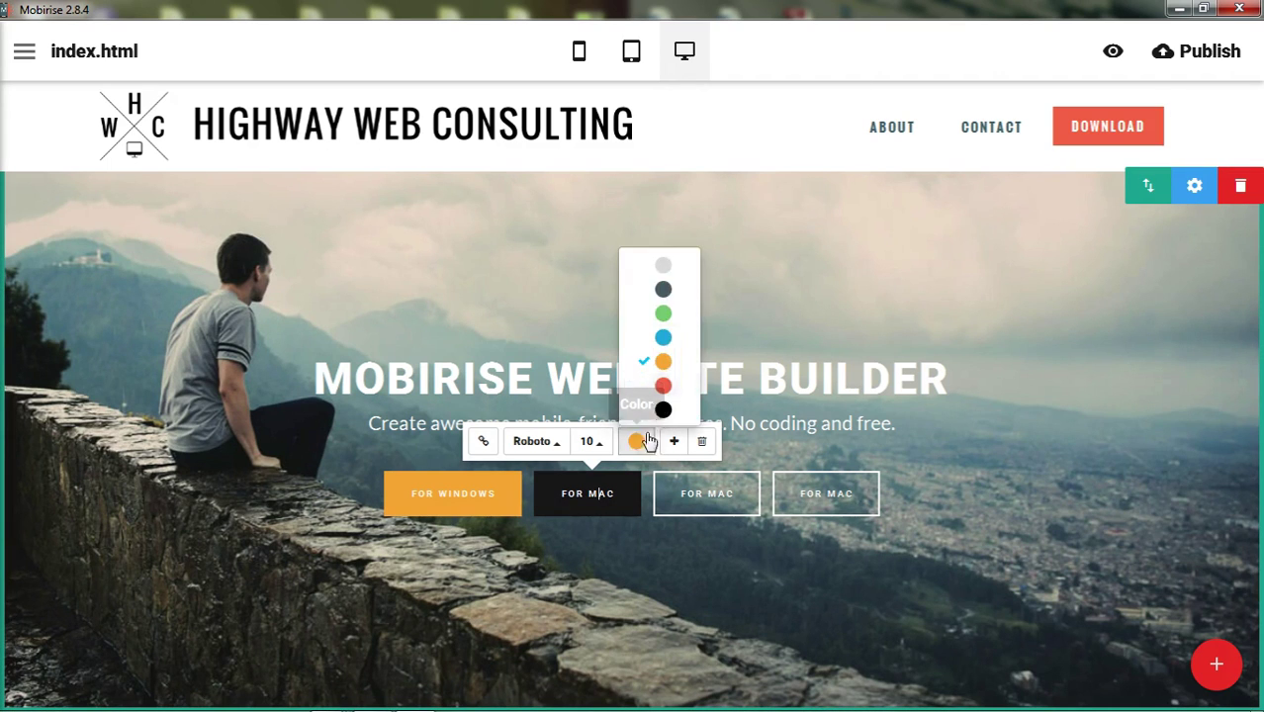
click(663, 267)
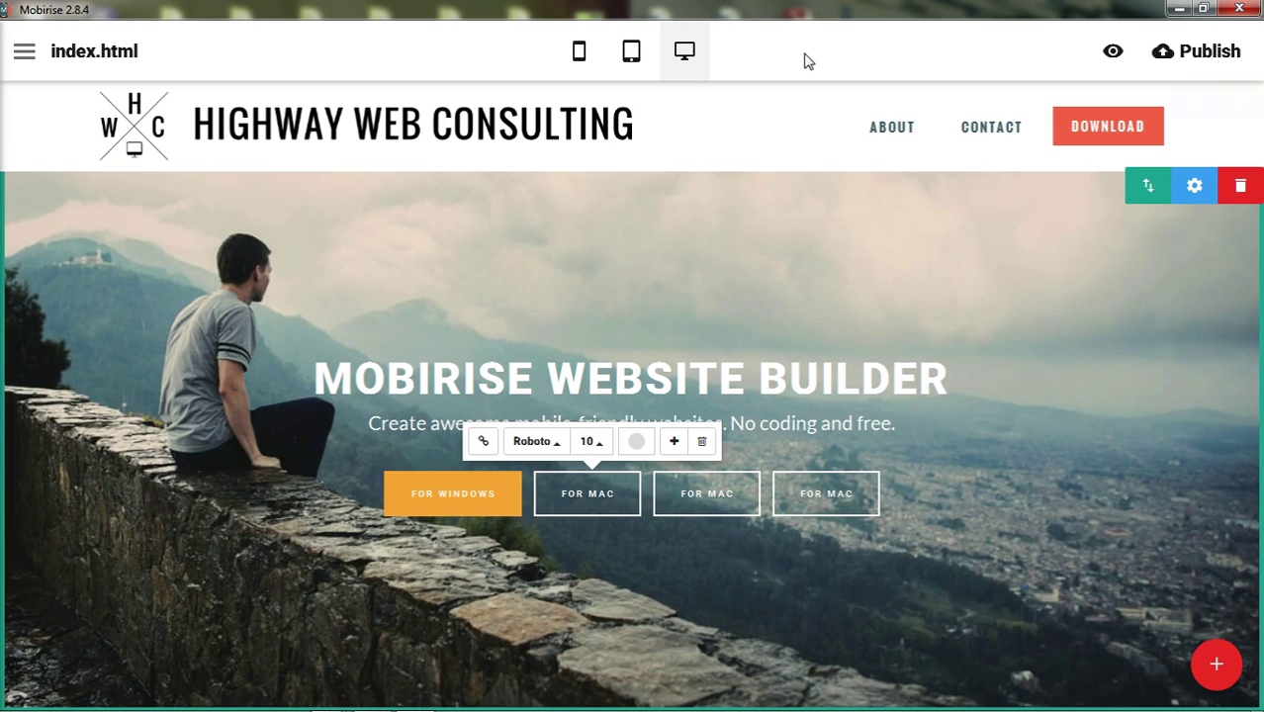
click(719, 542)
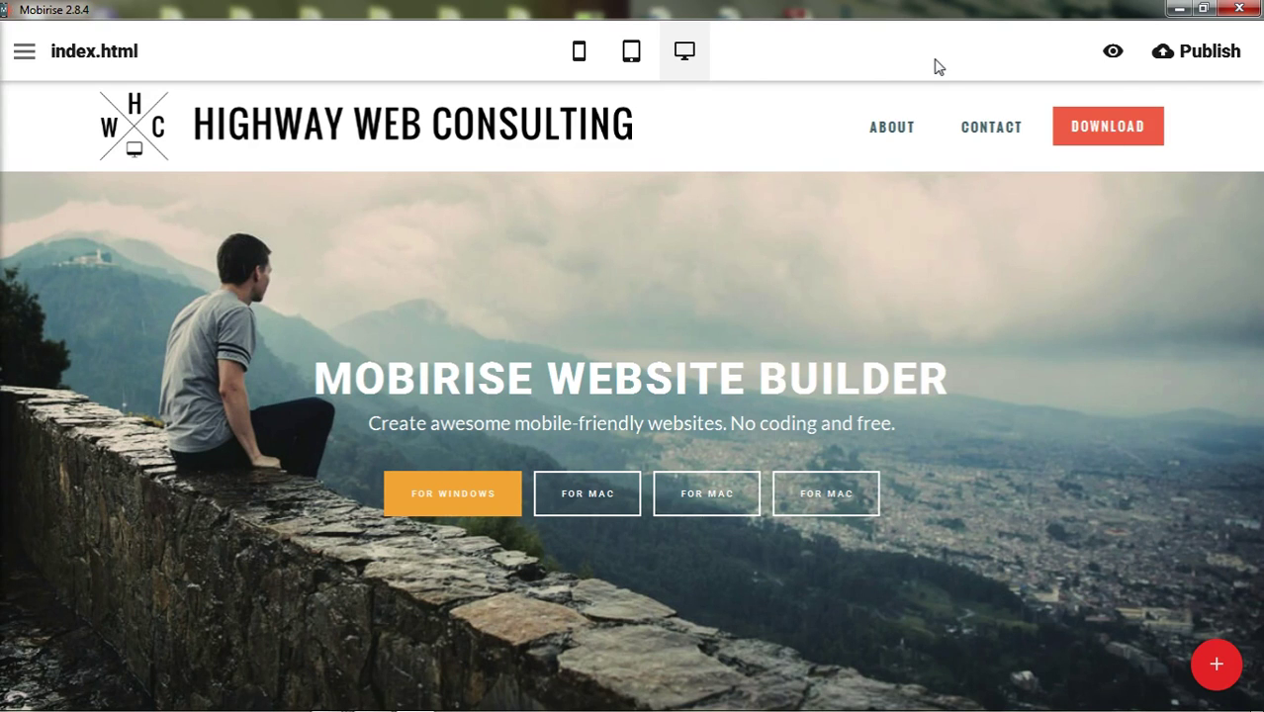
- Remove the two extra FOR MAC buttons, leaving only one beside FOR WINDOWS
click(725, 497)
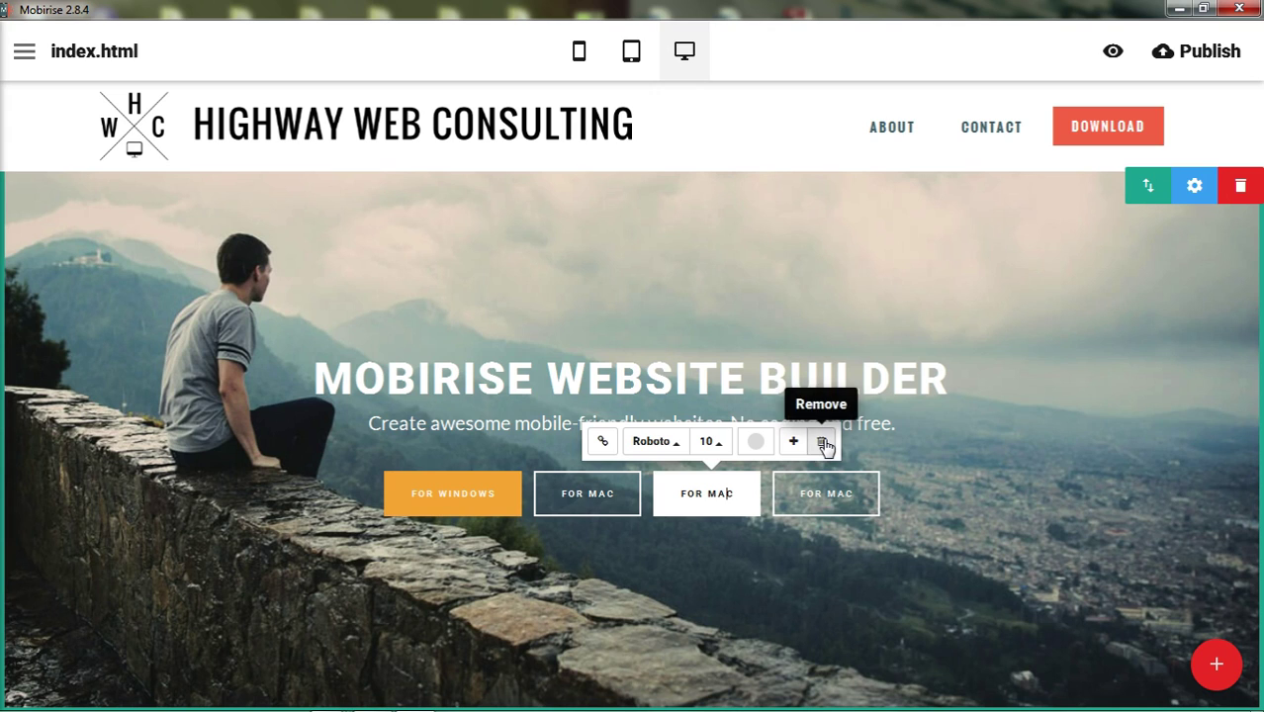
click(825, 445)
click(801, 499)
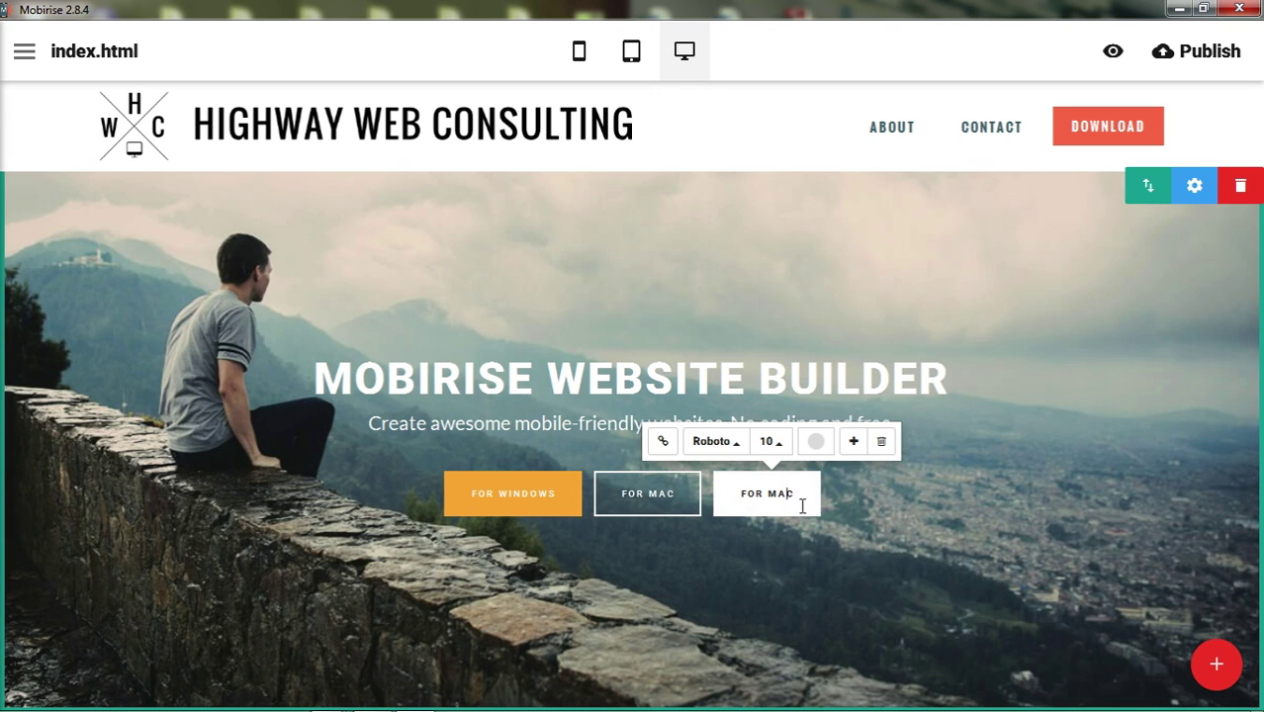
click(882, 444)
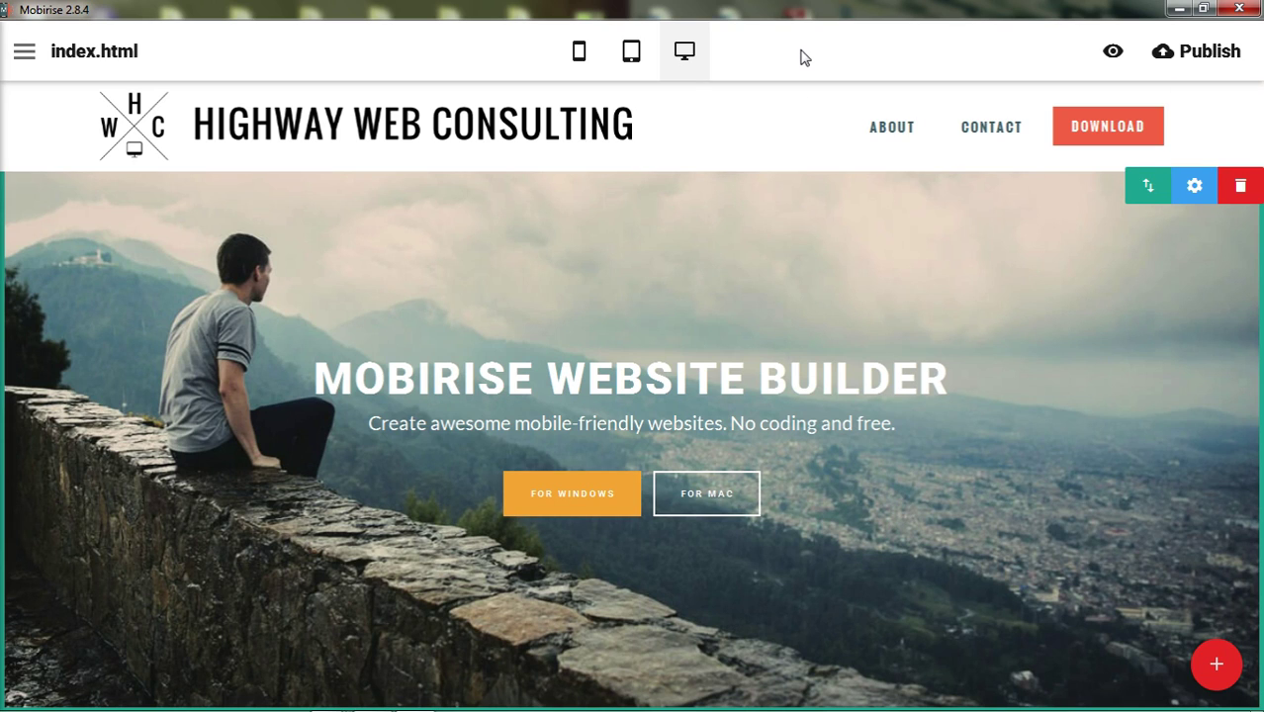
- Open the header block's settings, and hide and show its title and its text again
click(1194, 188)
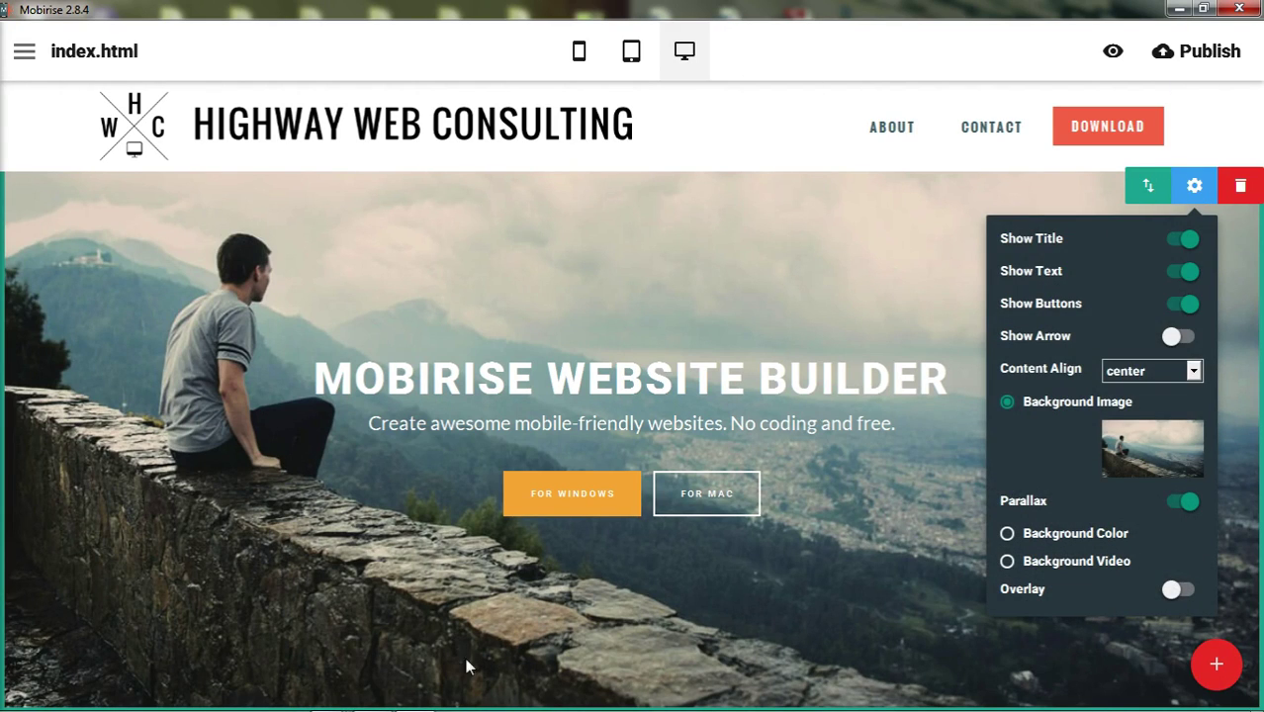
click(1186, 241)
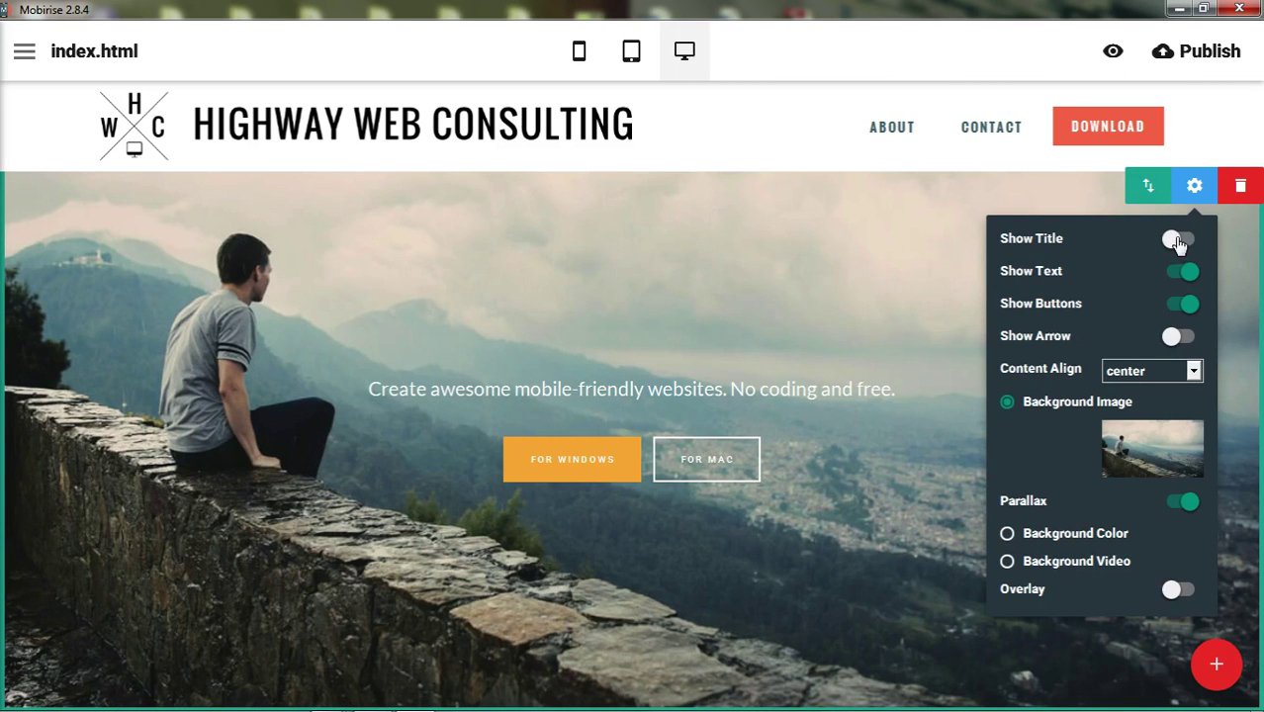
click(1175, 241)
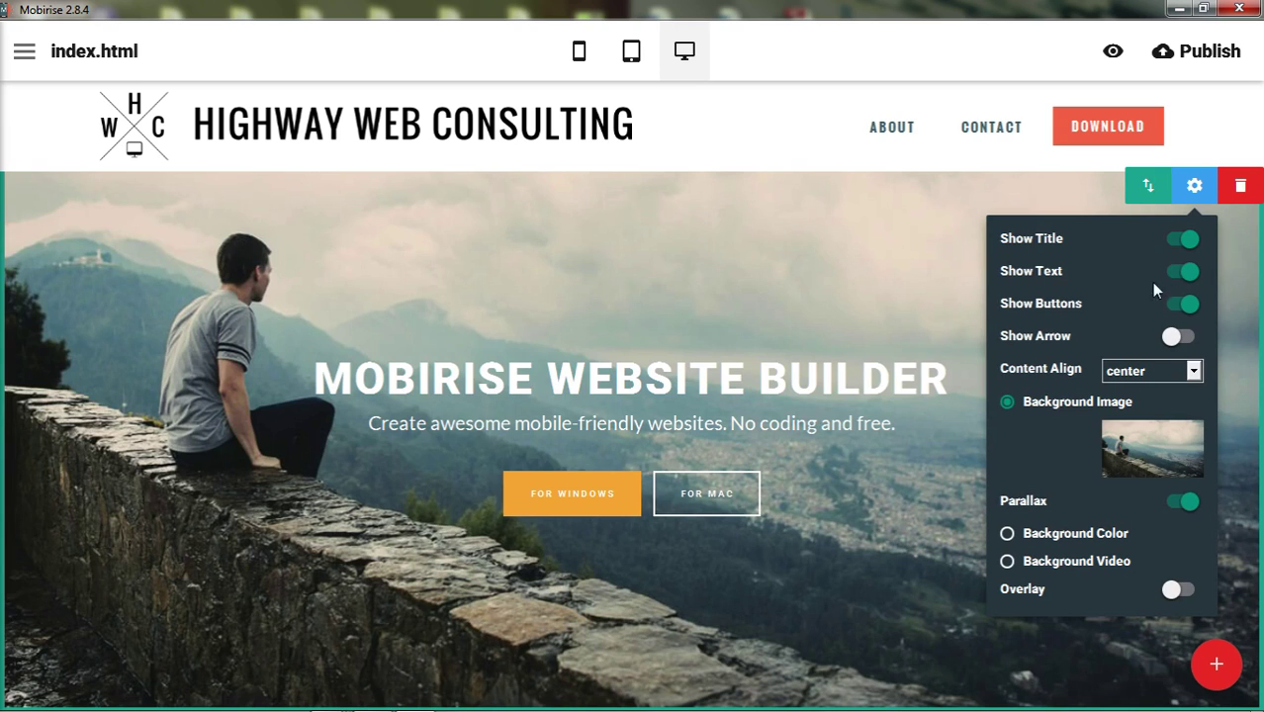
click(1188, 273)
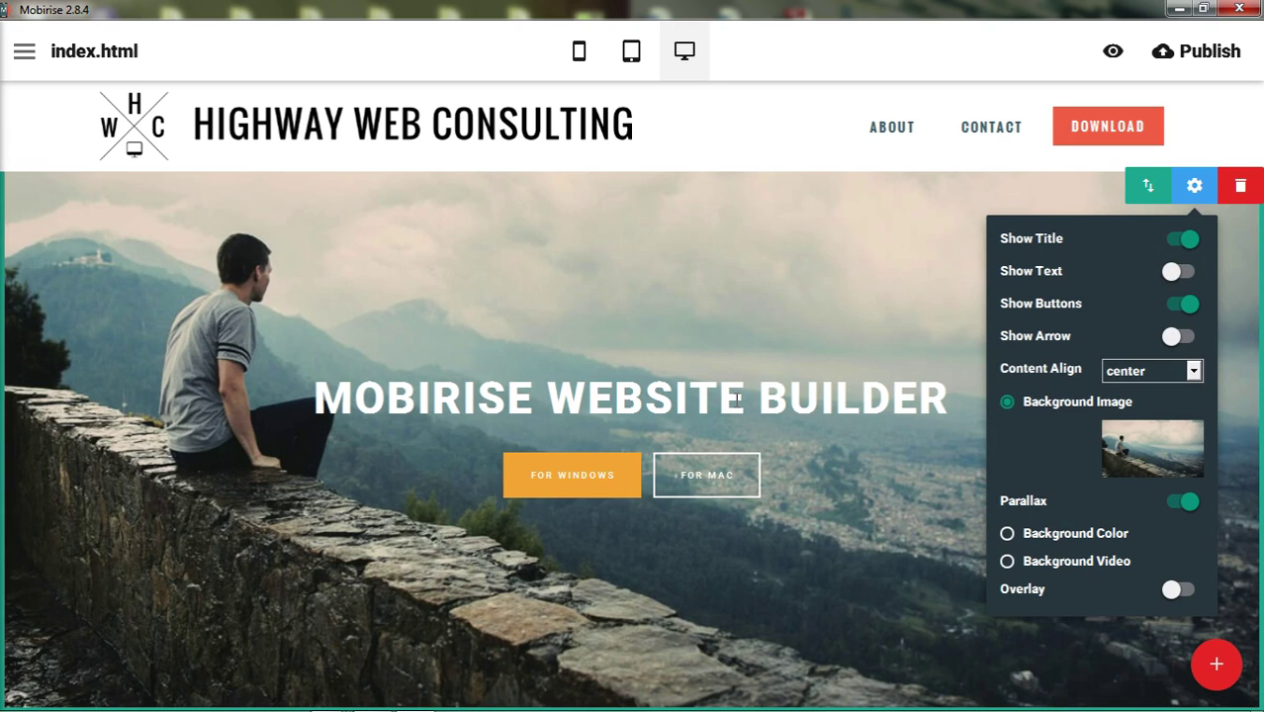
click(1179, 276)
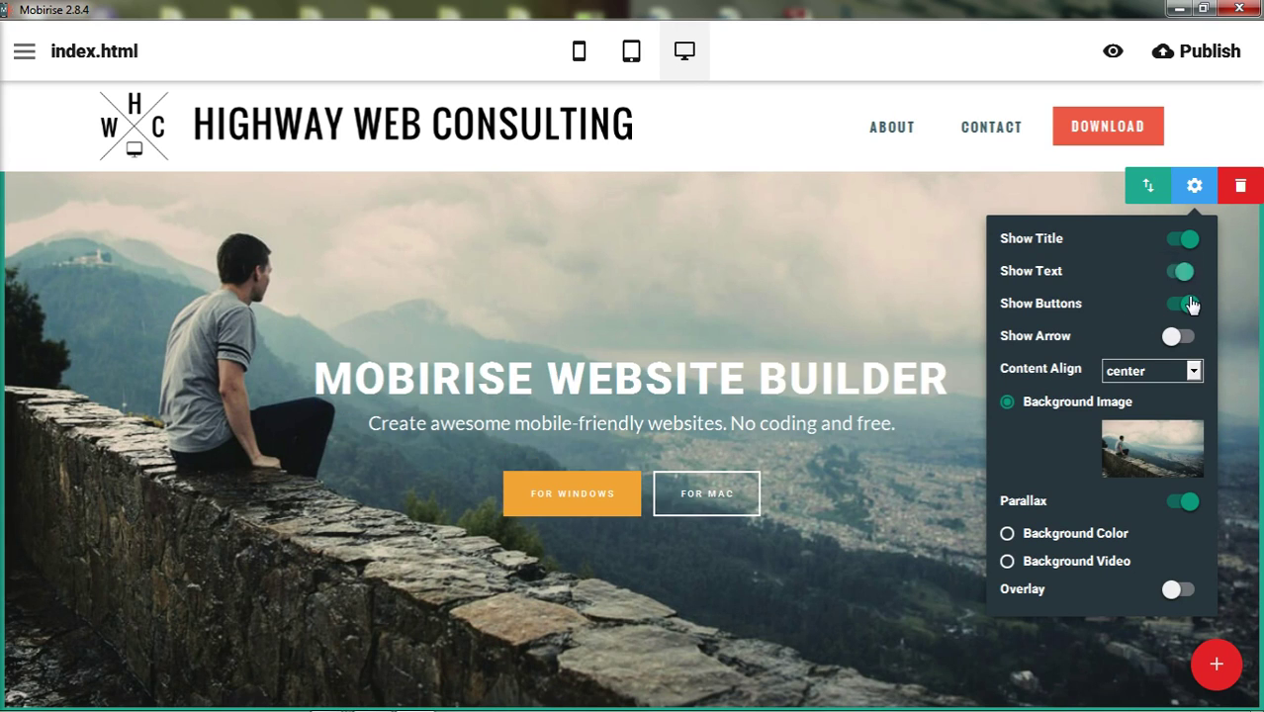
- Switch the header block's buttons off and on again, and toggle its arrow on and off
click(1190, 313)
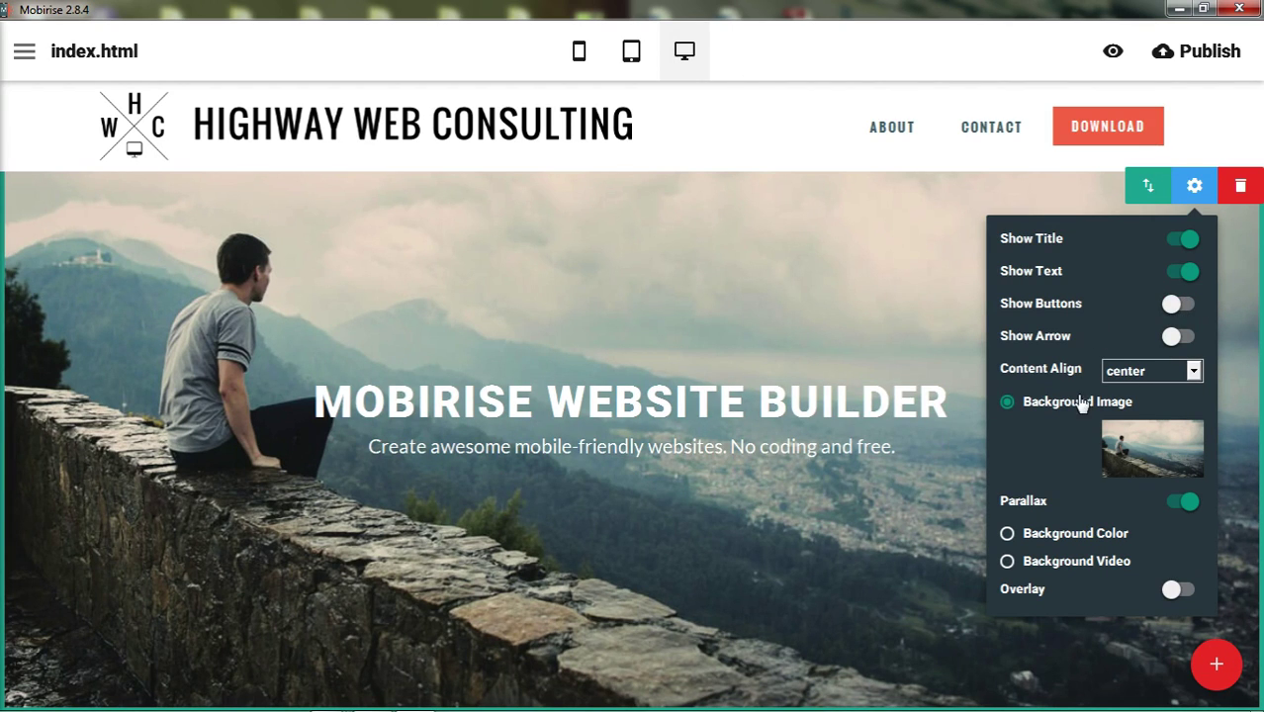
click(1179, 310)
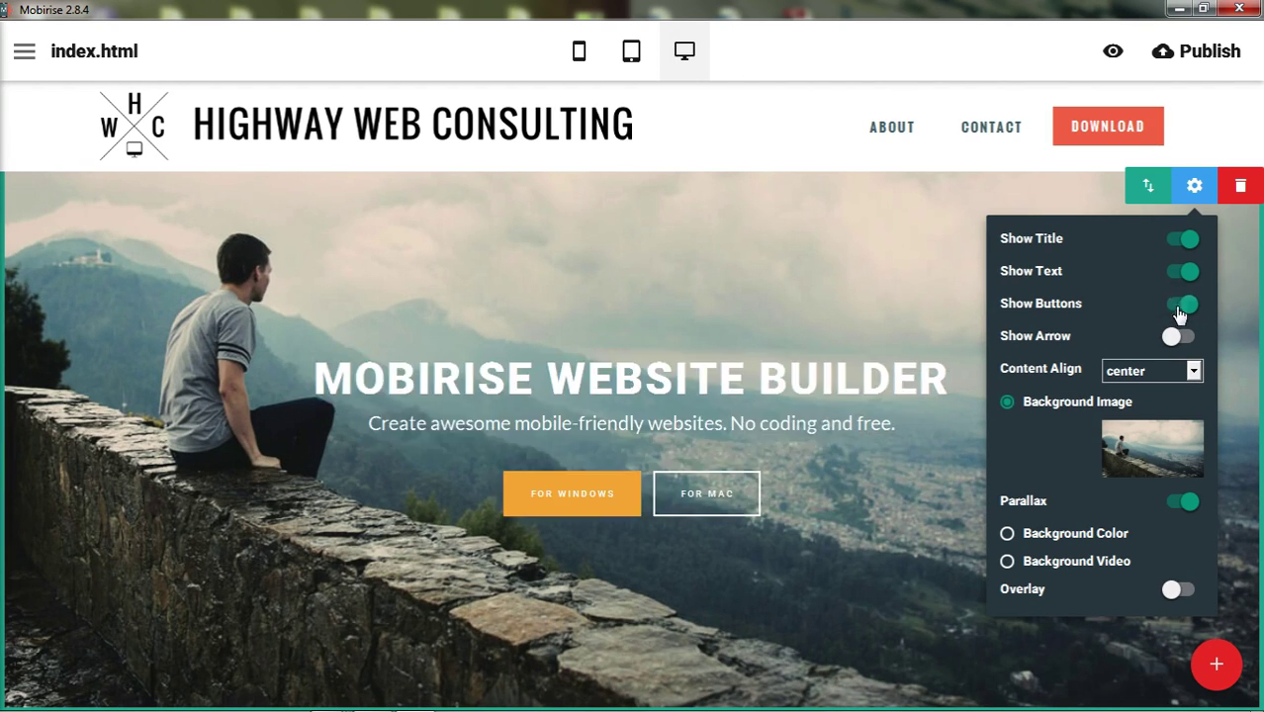
click(1177, 338)
click(1190, 338)
click(1189, 338)
click(1187, 339)
- Set the header block's content alignment to left and check the text formatting options of its title and subtitle
click(1167, 381)
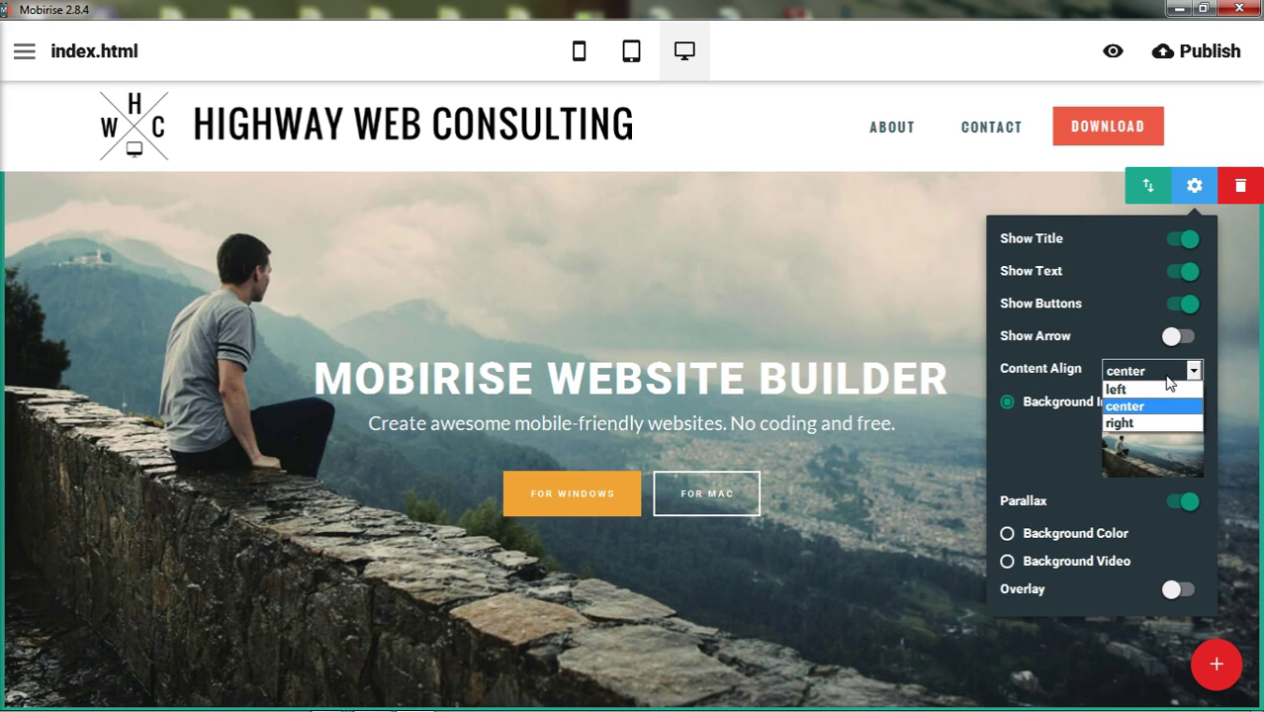
click(1166, 390)
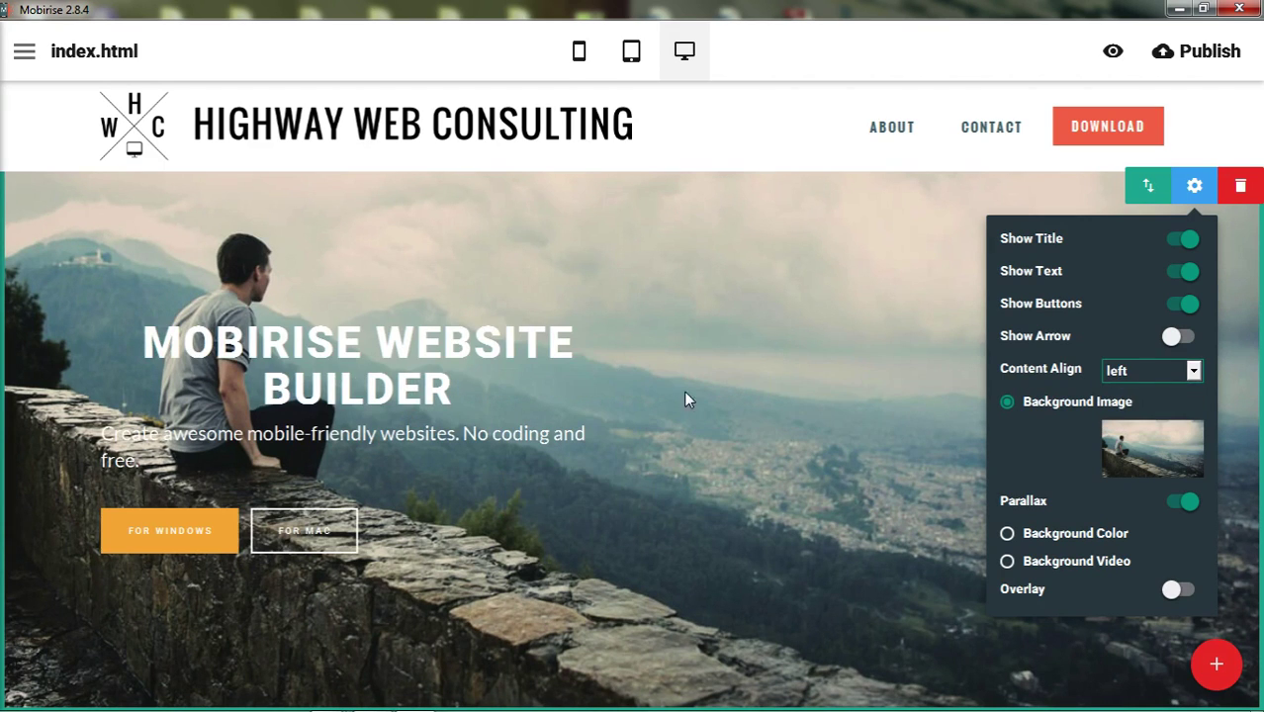
click(320, 375)
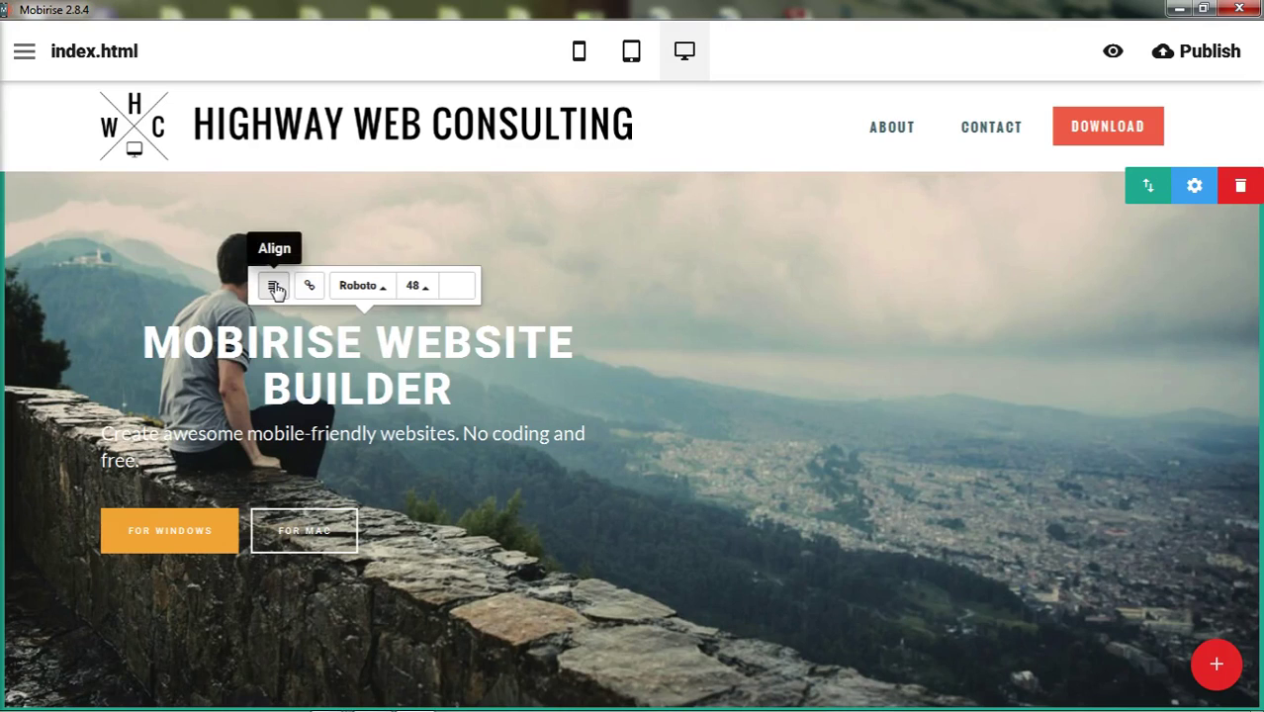
key(ctrl+z)
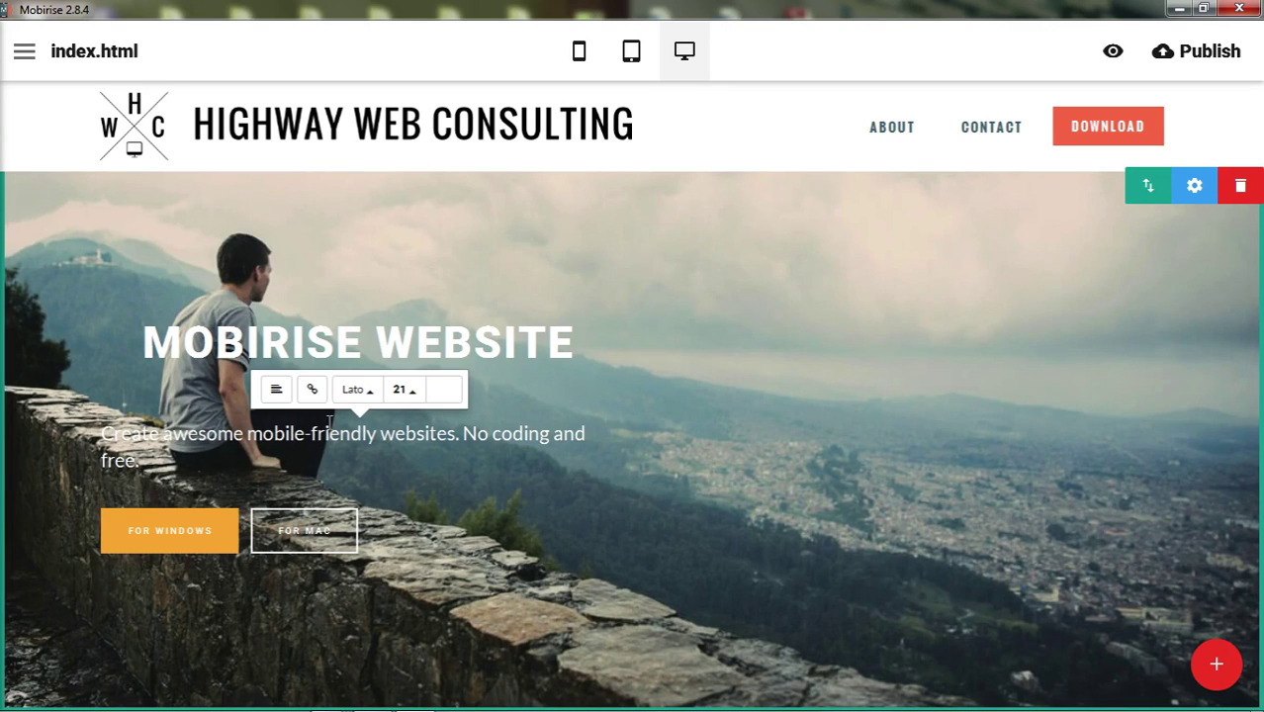
- Select the header block's title text and check its formatting options
key(ctrl+y)
drag(454, 391, 186, 353)
click(309, 341)
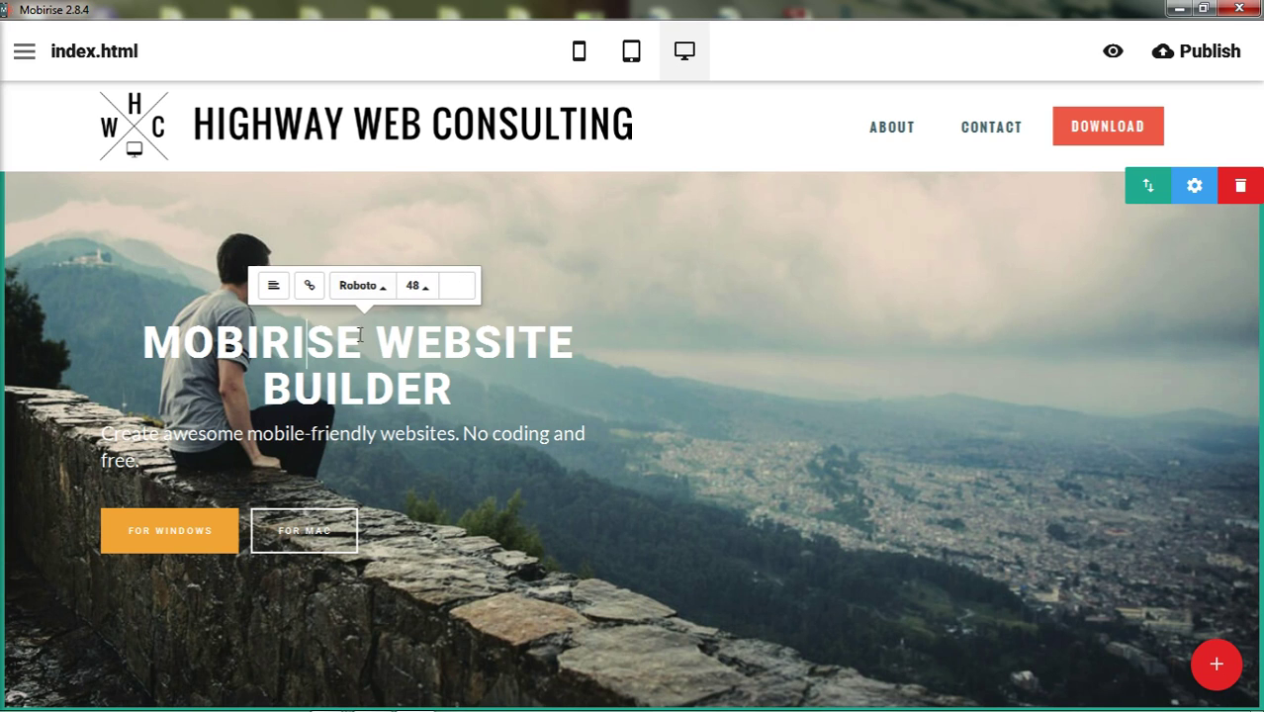
click(456, 391)
- Set the header block's content alignment to right
click(1194, 187)
click(1152, 371)
click(1151, 422)
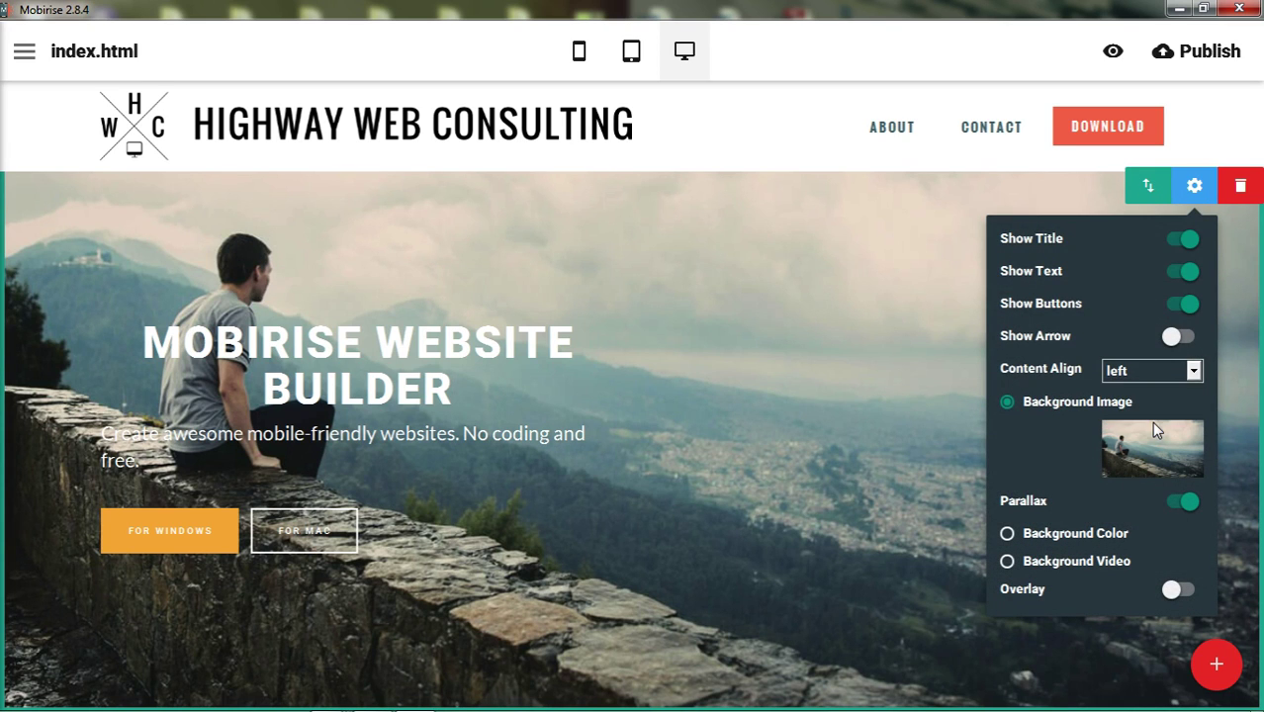
click(909, 388)
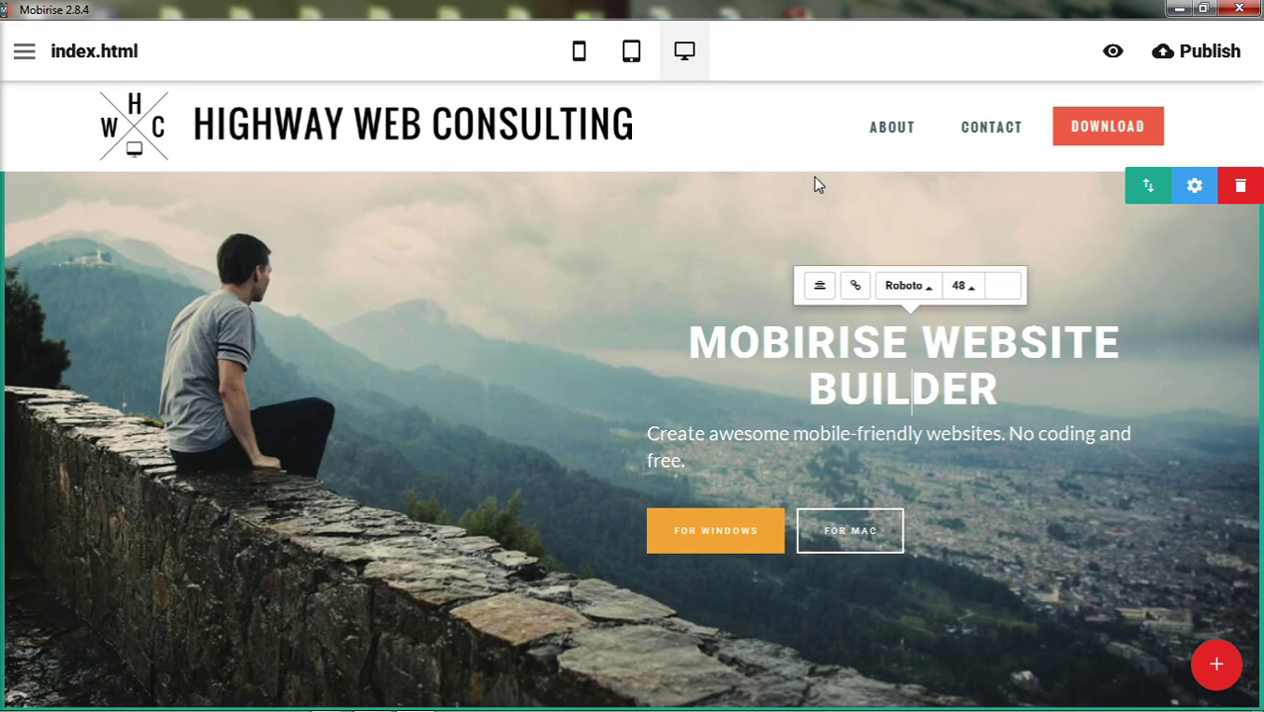
- Start replacing the header block's background image and browse to the images folder on the Desktop
click(1194, 188)
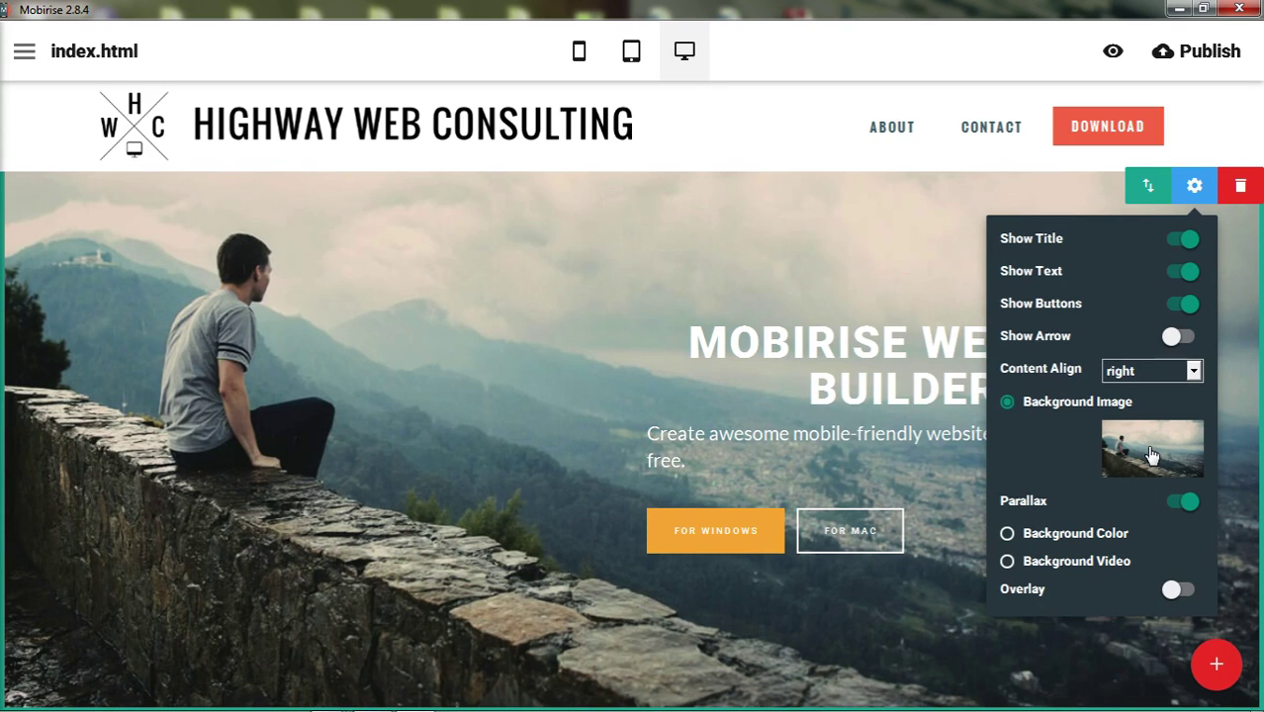
click(372, 335)
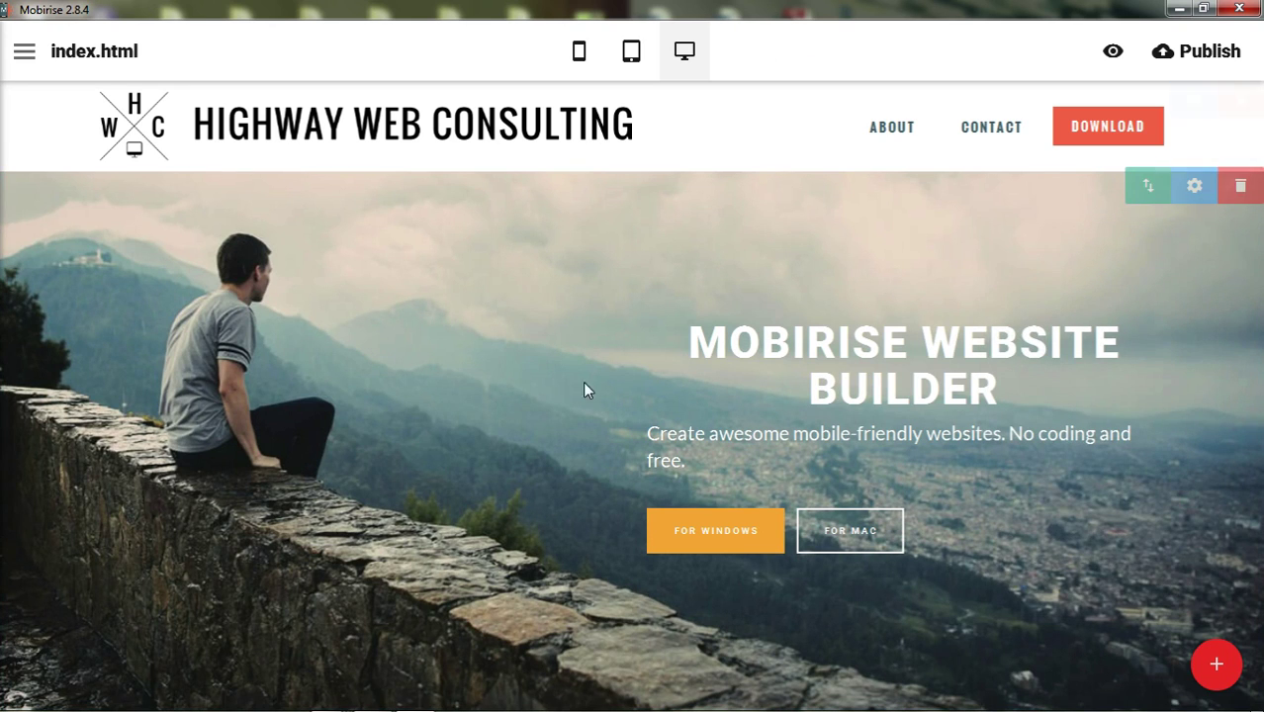
click(389, 360)
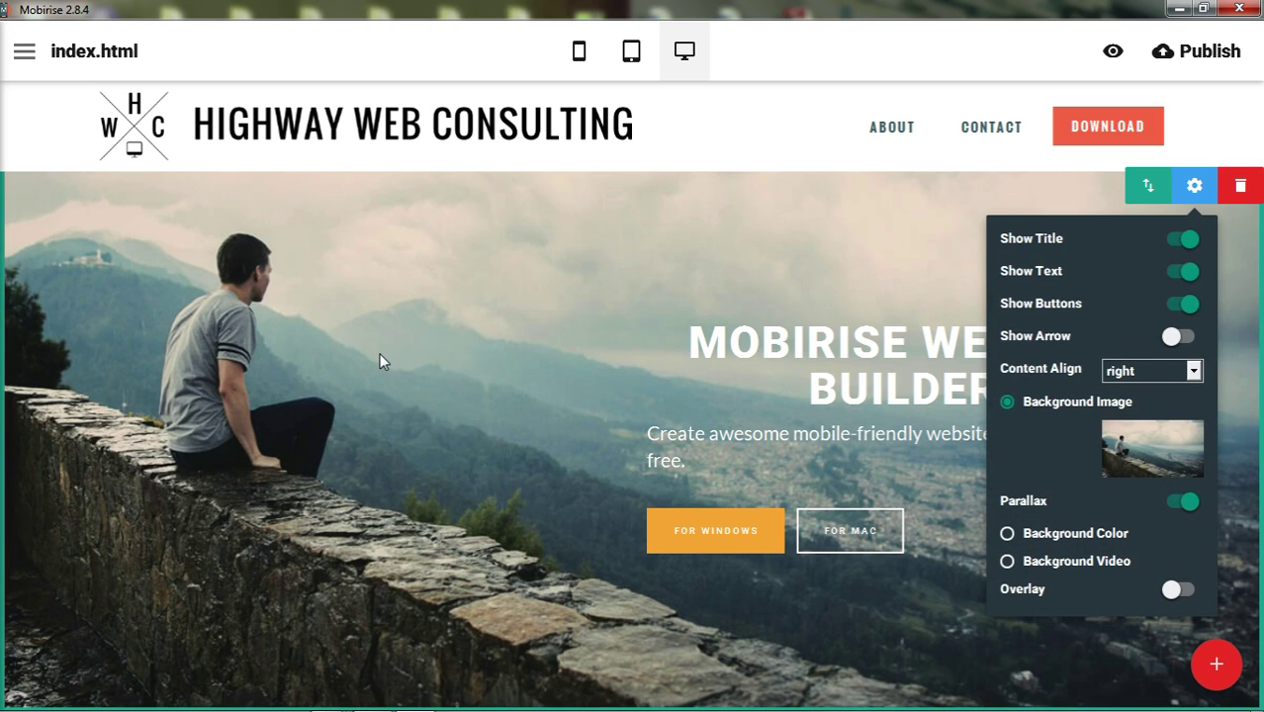
click(1155, 457)
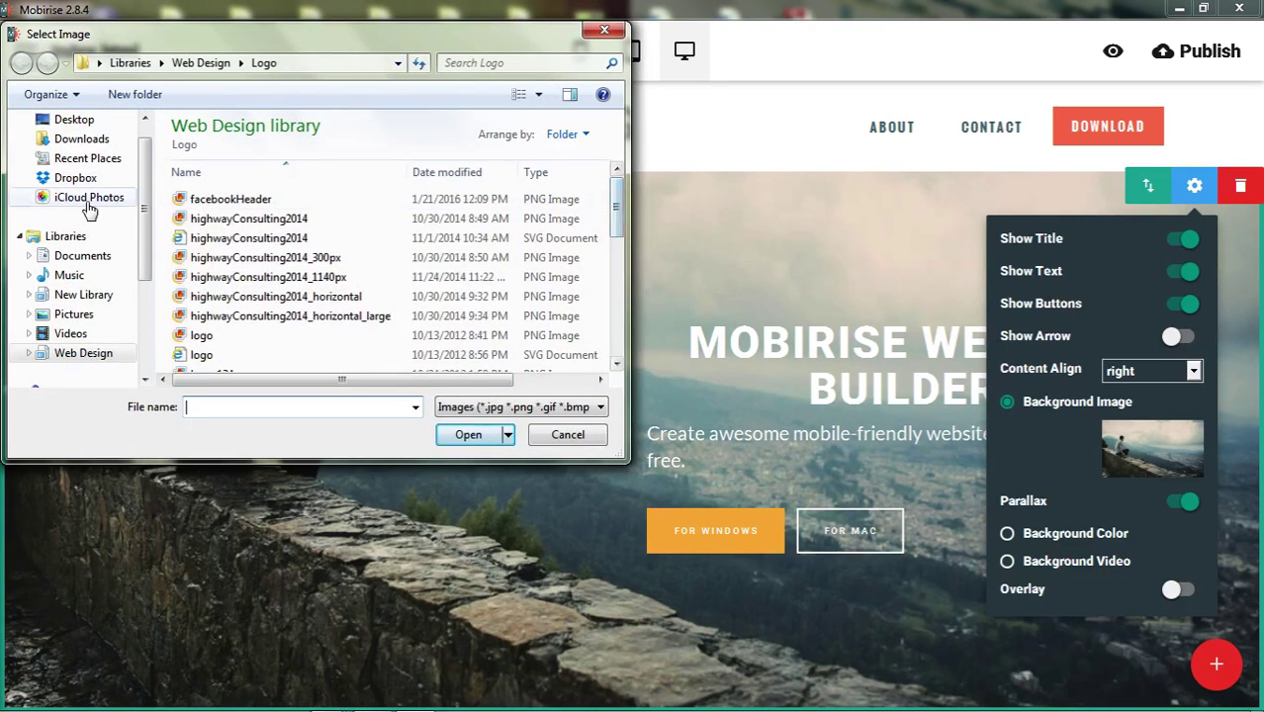
scroll(149, 134, up, 1)
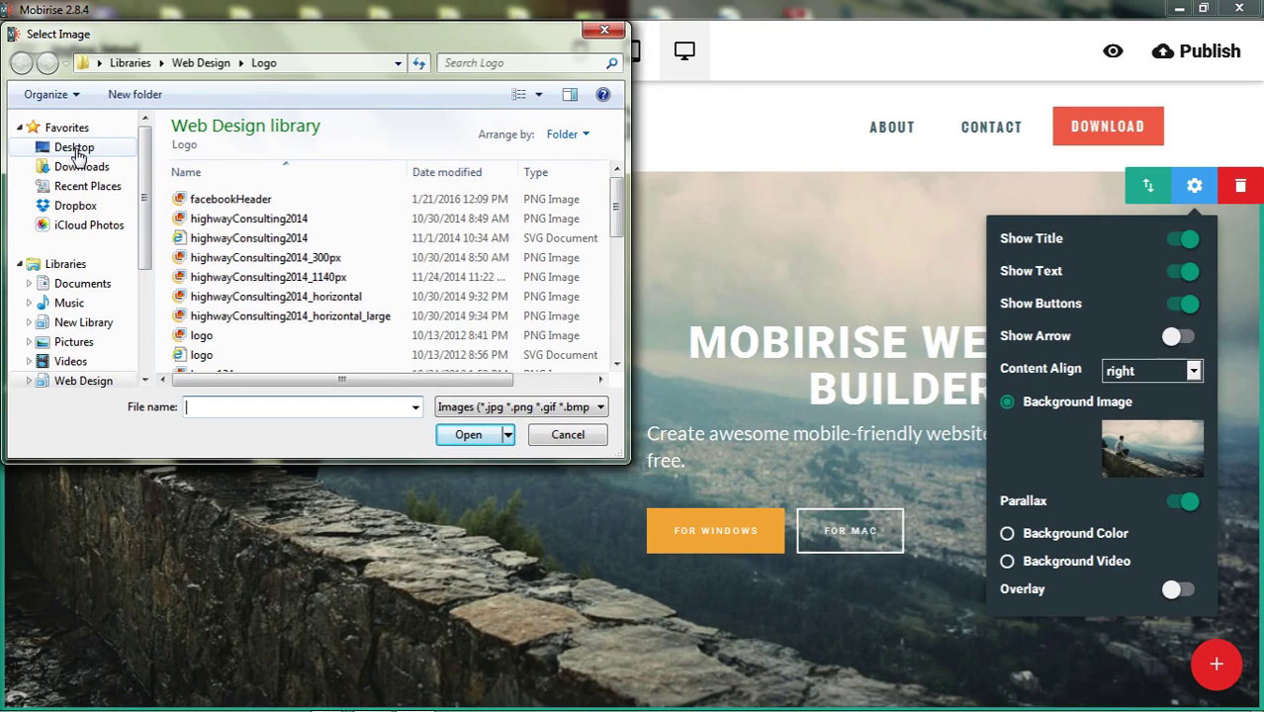
click(77, 151)
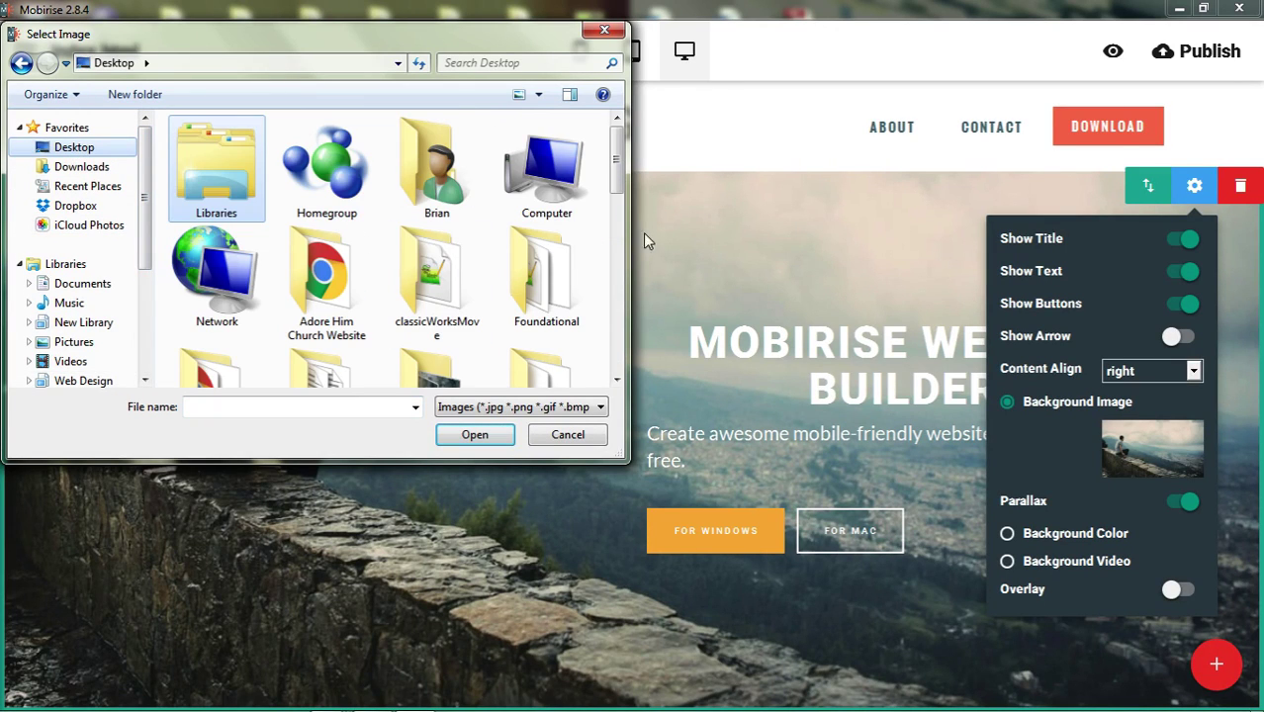
drag(616, 168, 616, 245)
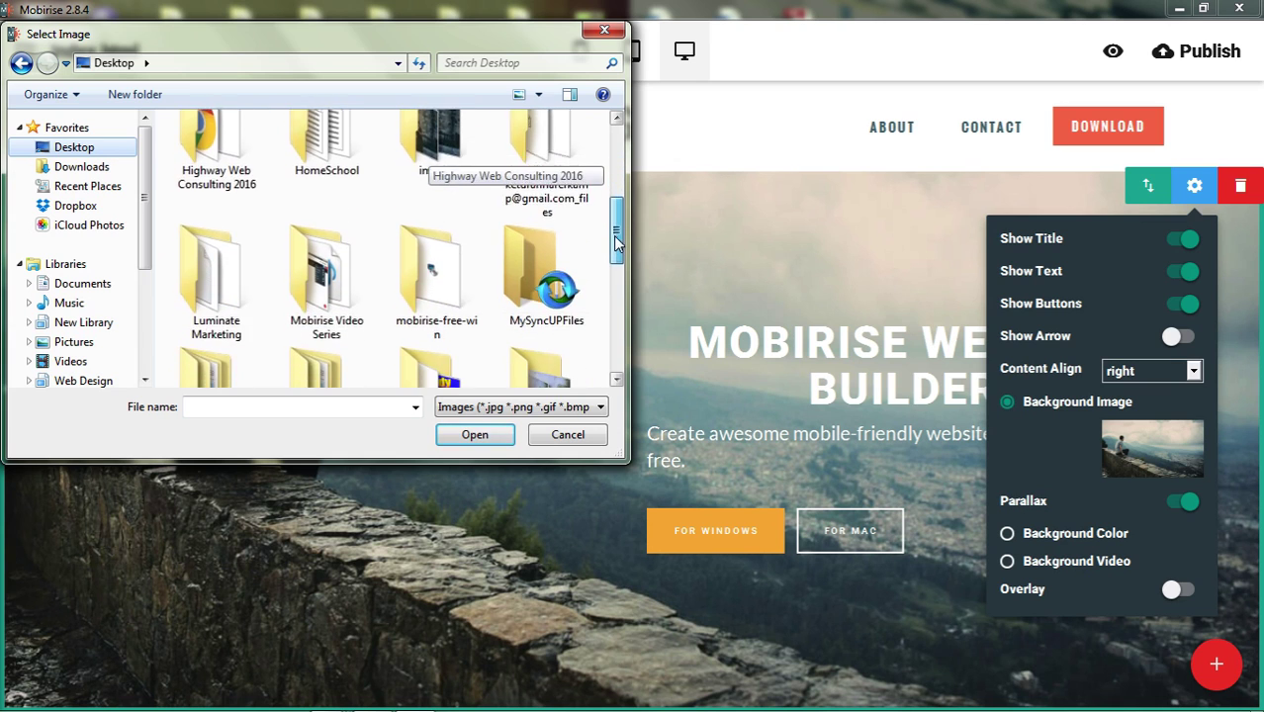
scroll(474, 237, up, 2)
double_click(464, 237)
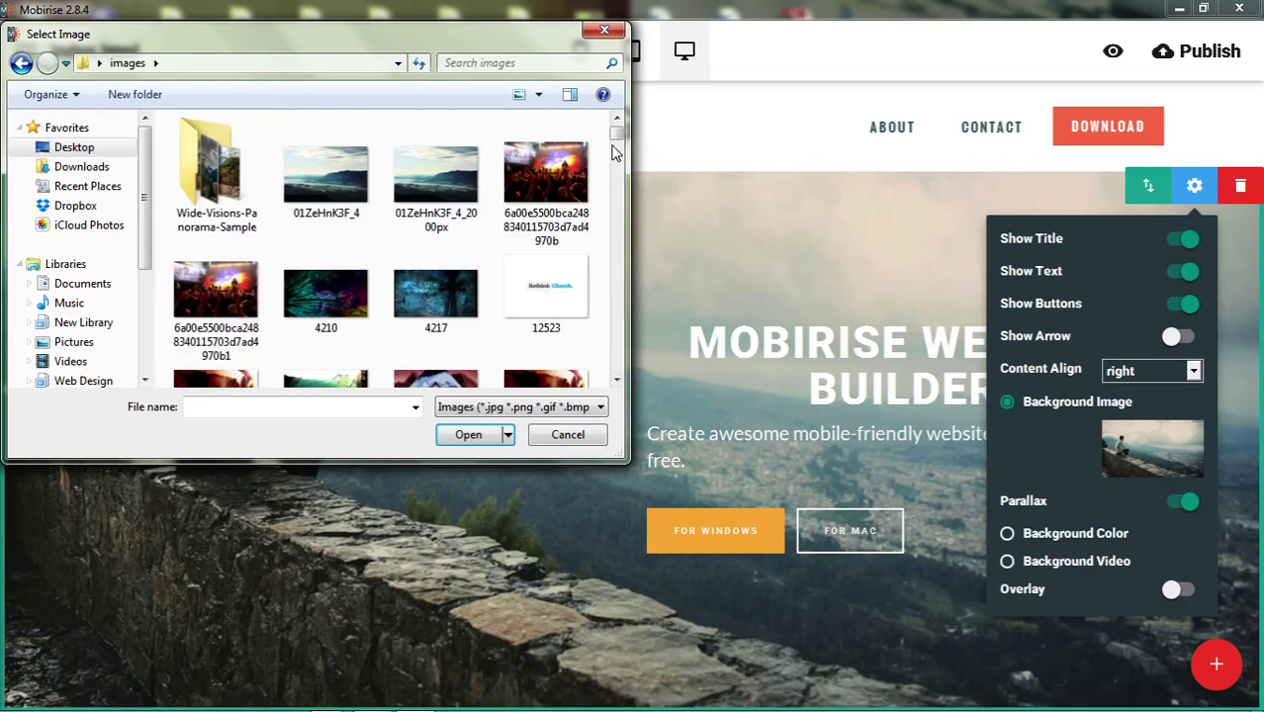
- Choose the photo of a man writing on a whiteboard as the header block's background image
scroll(616, 363, down, 2)
scroll(616, 361, down, 5)
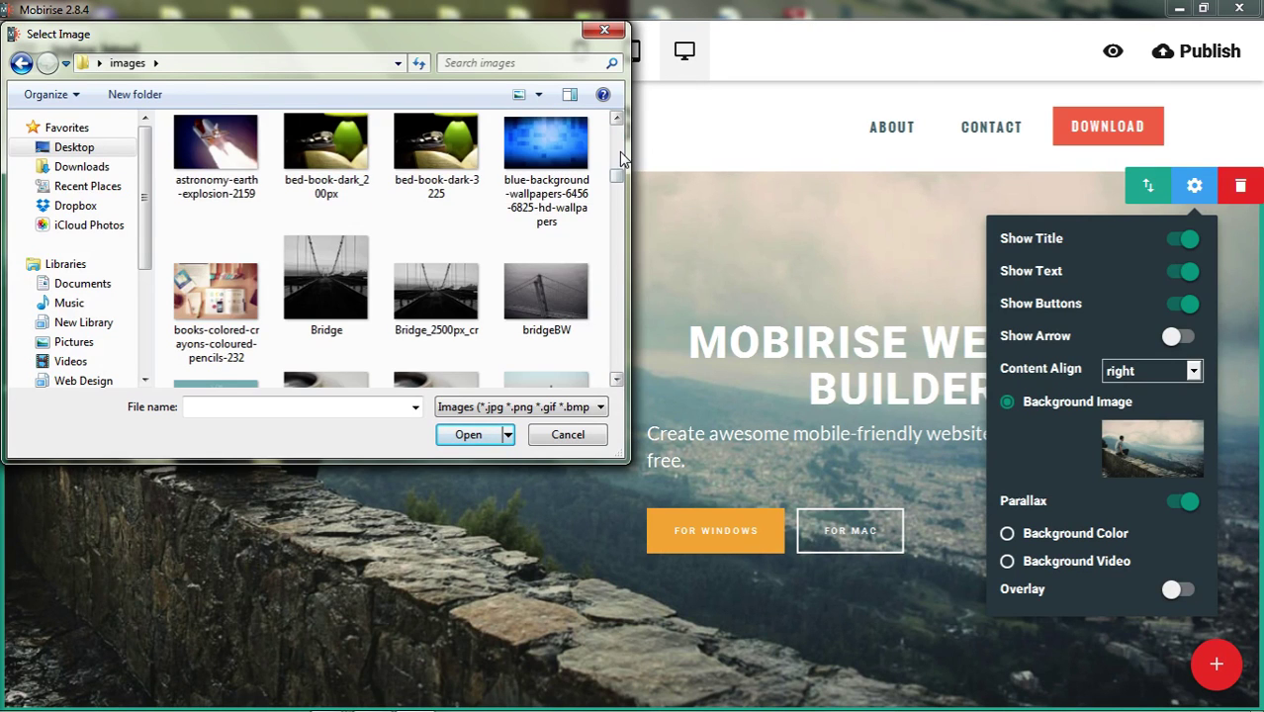
scroll(620, 150, up, 2)
double_click(215, 146)
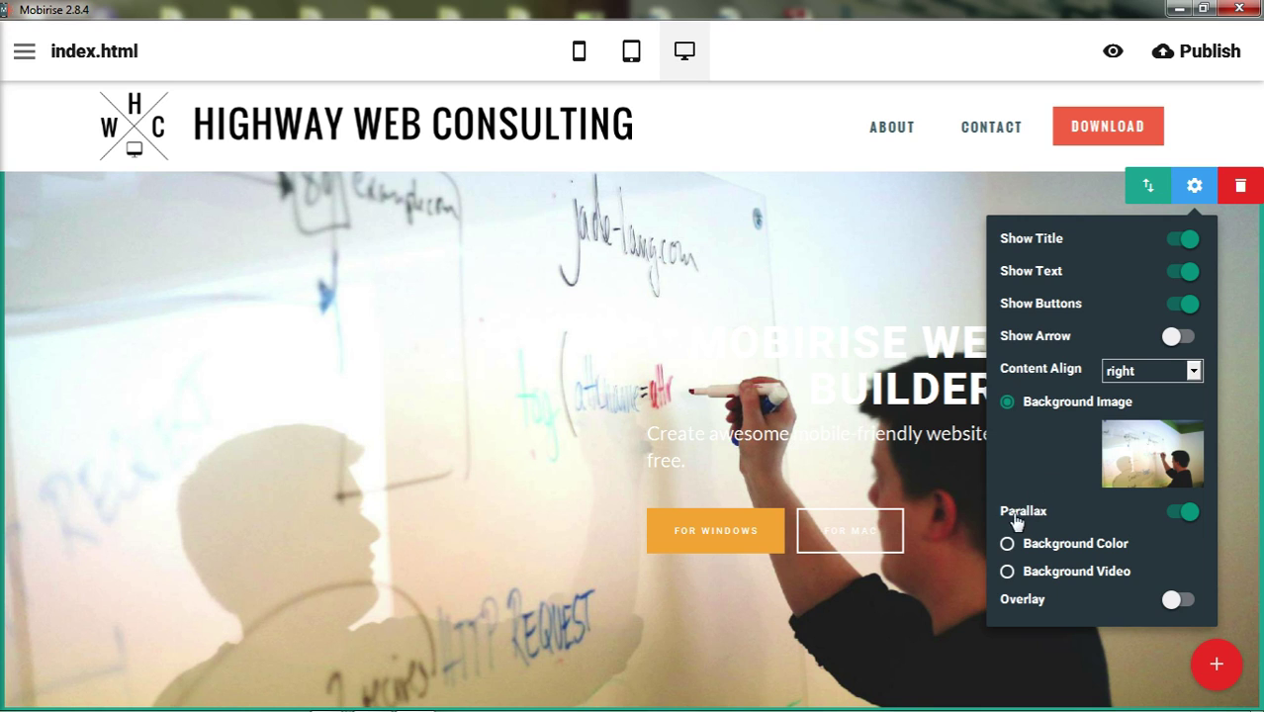
- Turn the header block's parallax effect off and back on
click(1191, 514)
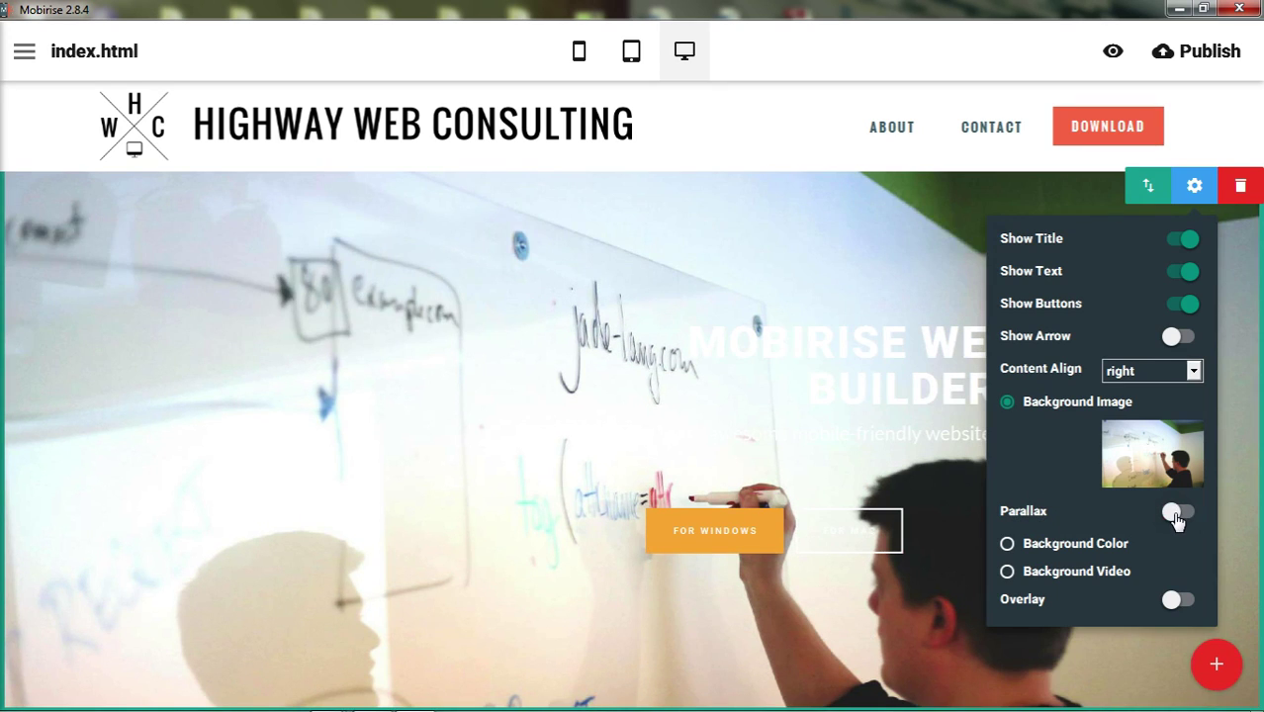
click(1175, 514)
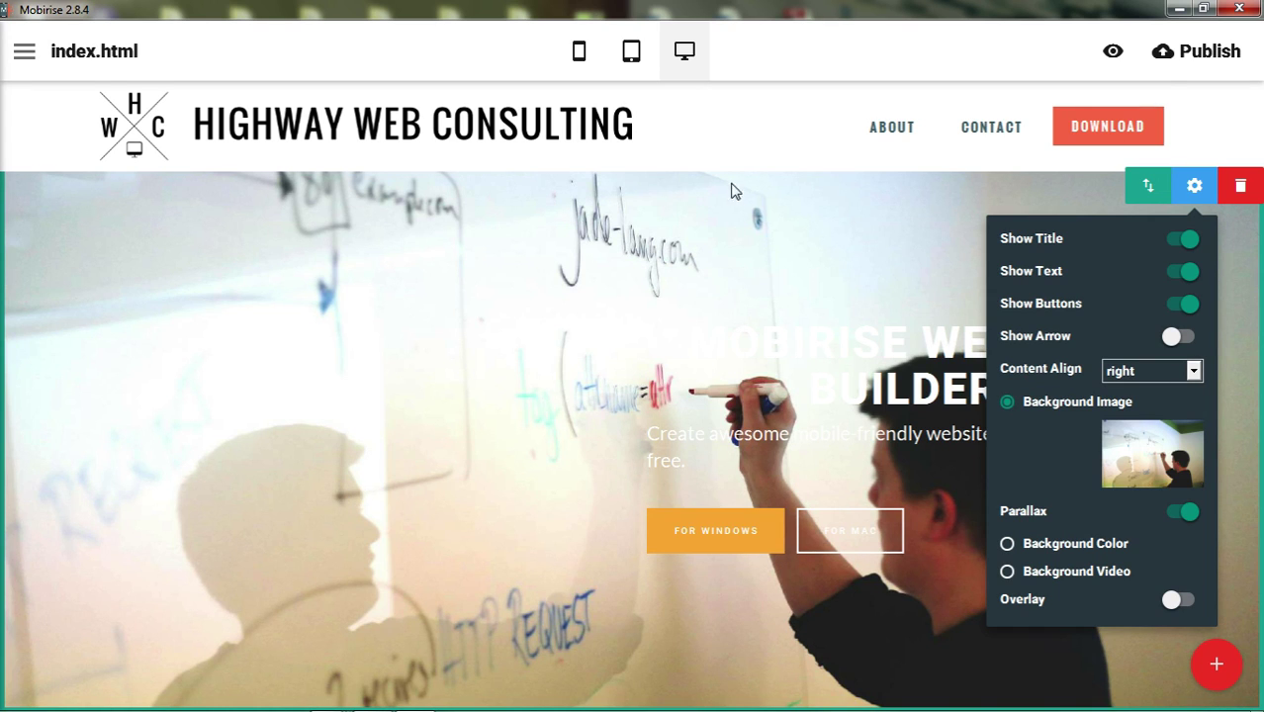
mouse_move(733, 147)
- Set the header block's content alignment to center, comparing the result with parallax off and on
click(1181, 511)
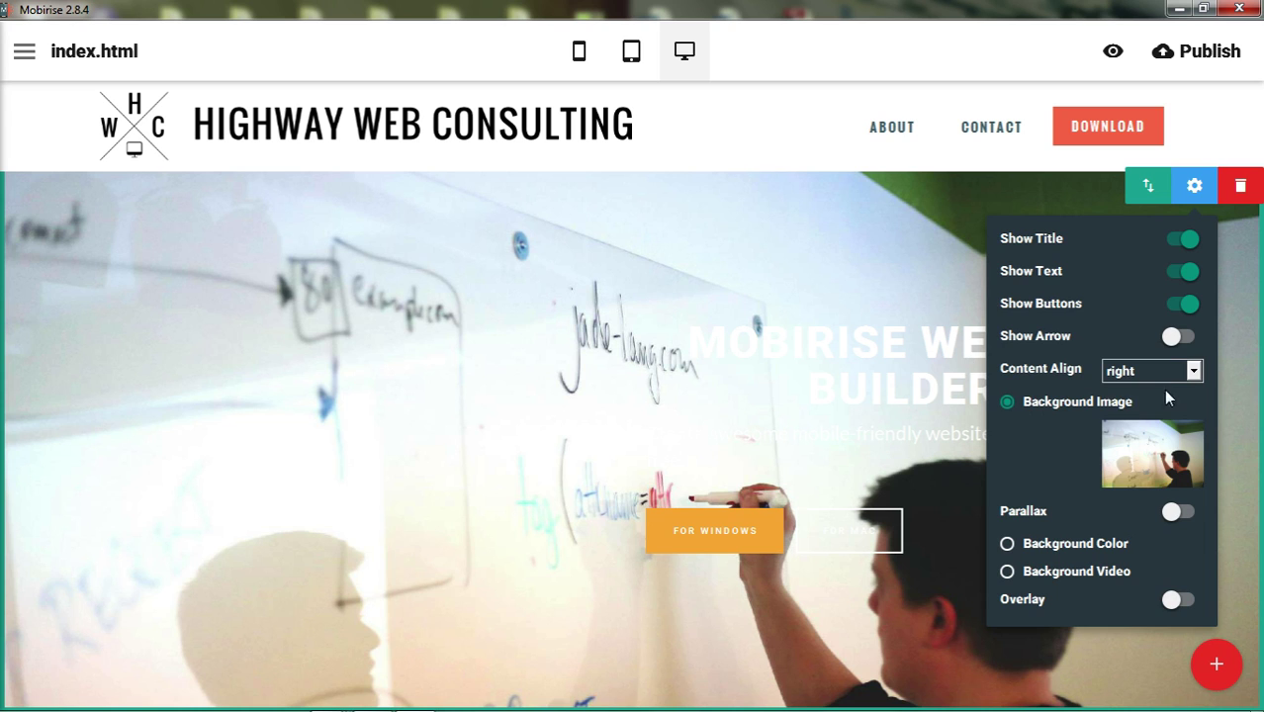
click(1155, 371)
click(1151, 403)
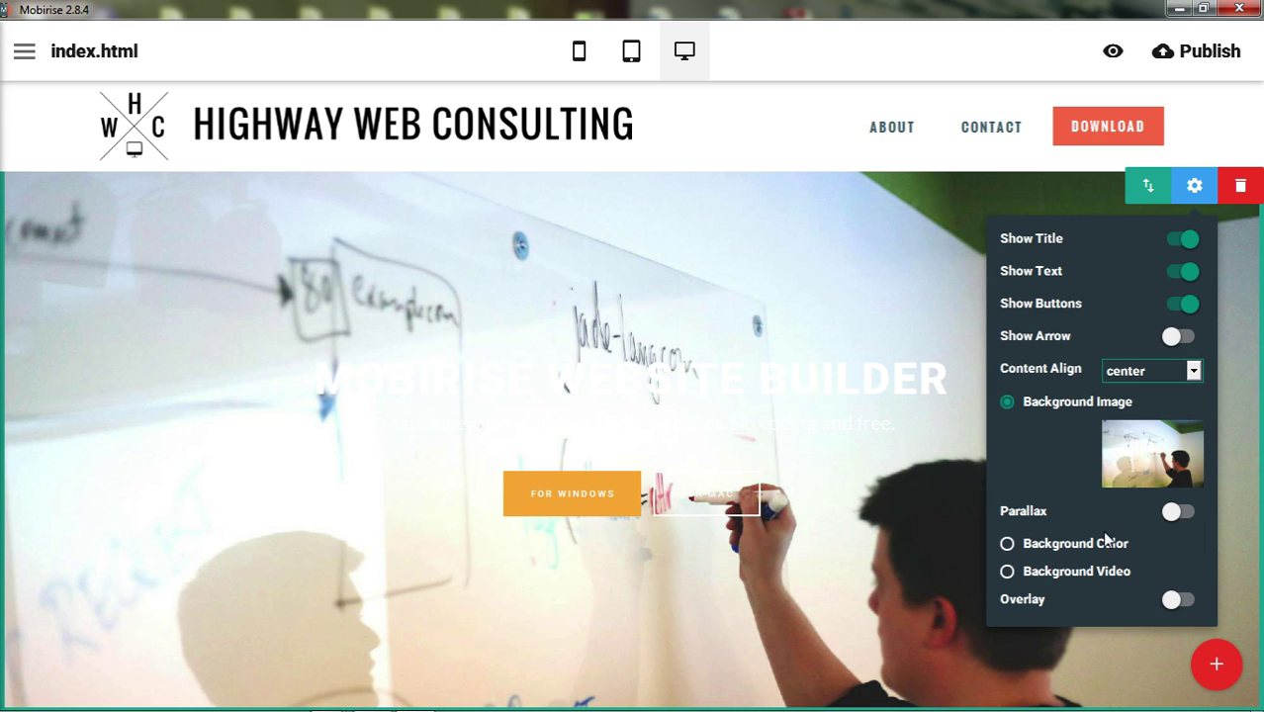
click(1174, 516)
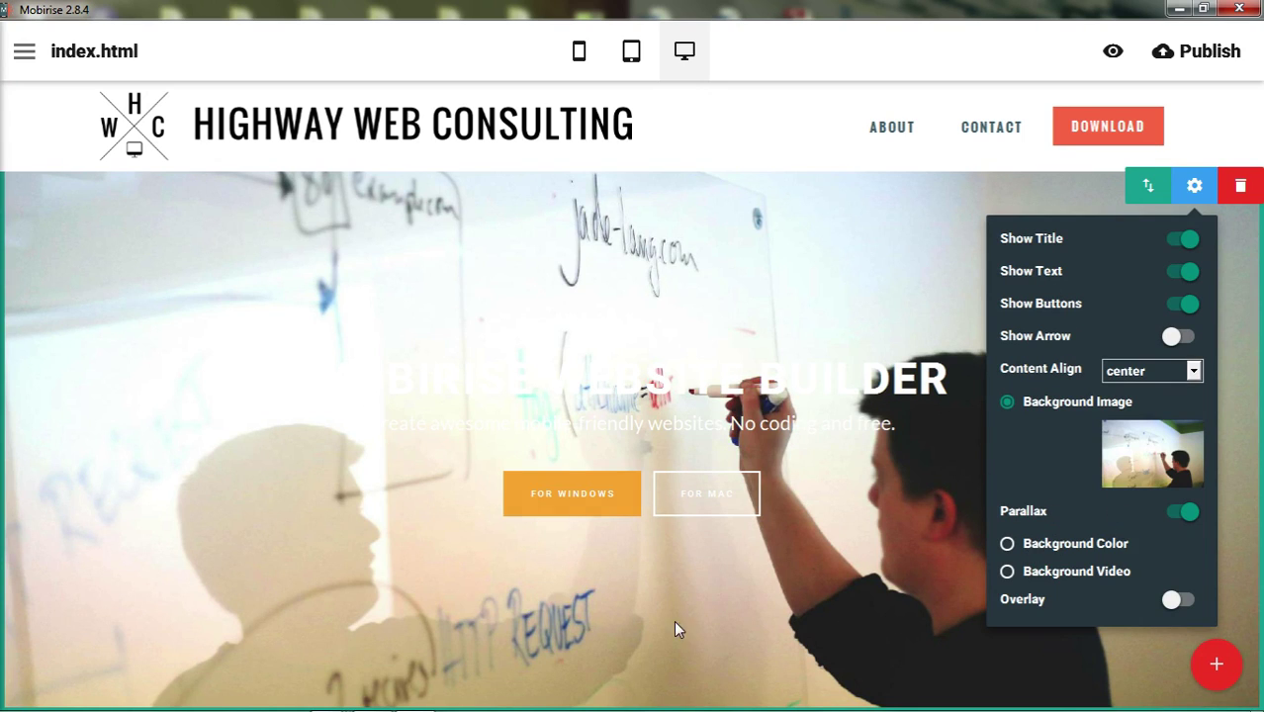
- Switch the header block's background to a solid color, trying red and green
click(1095, 546)
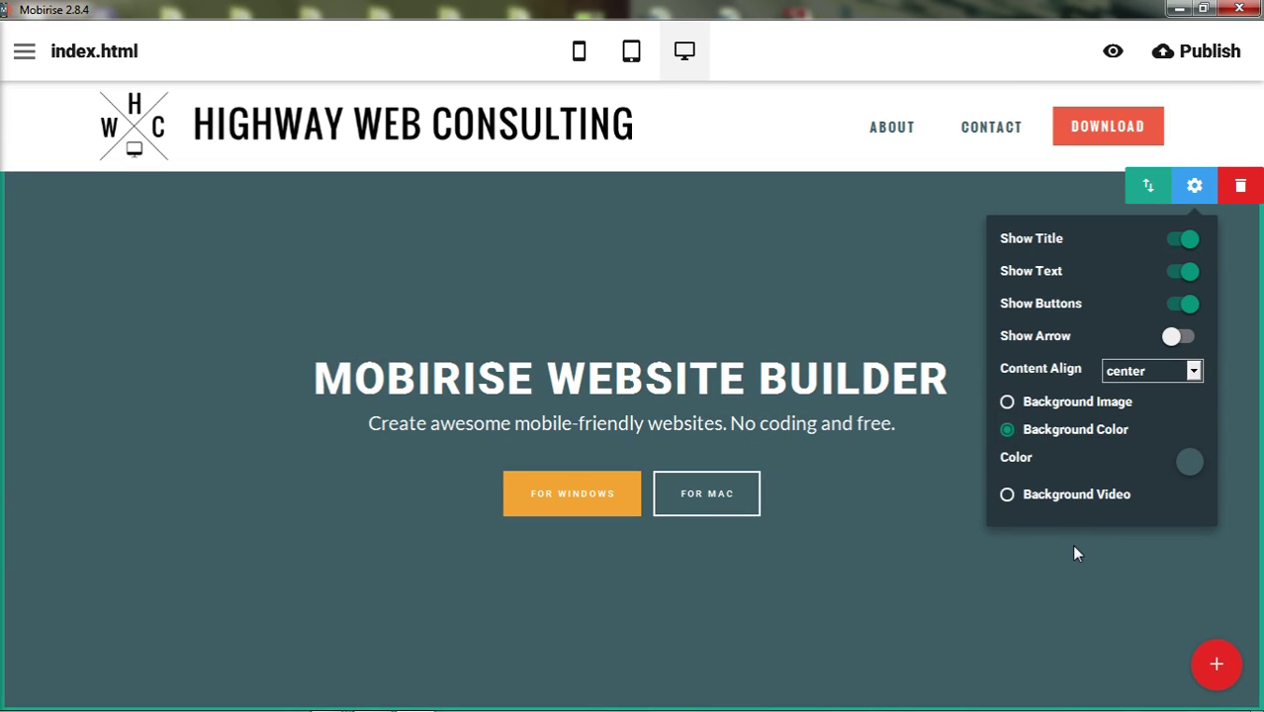
click(1191, 465)
click(1142, 559)
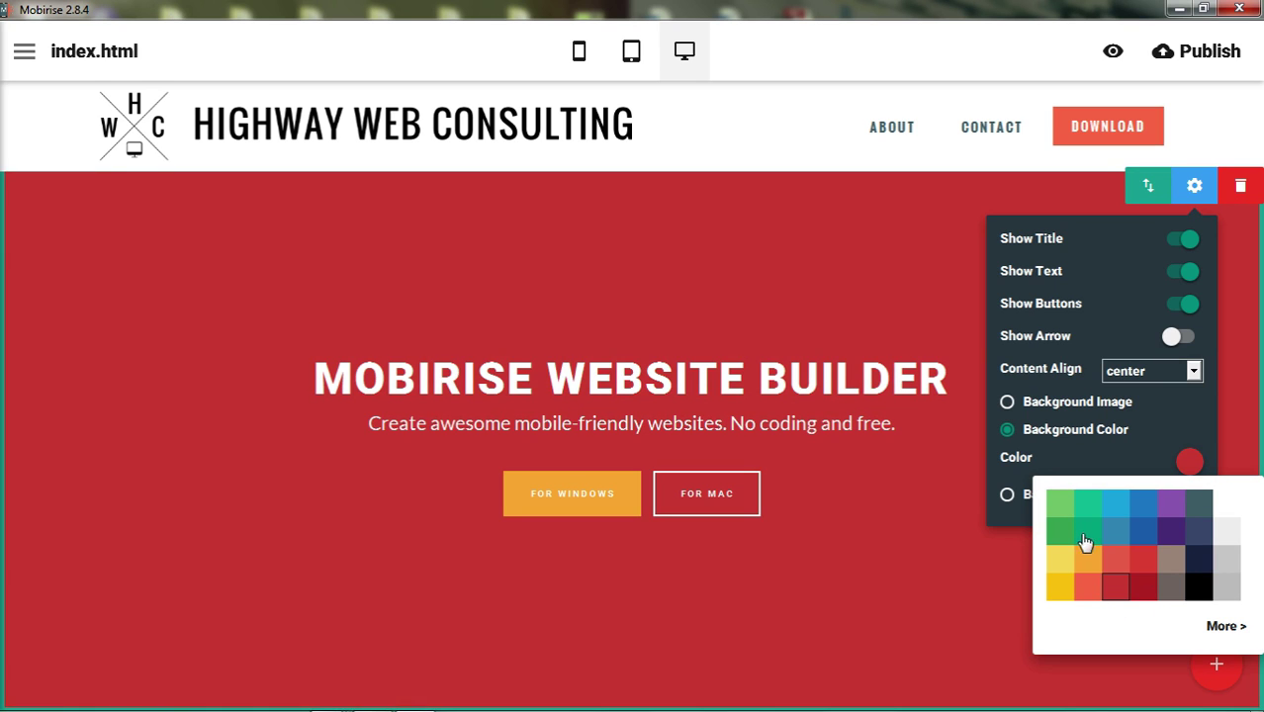
click(1087, 534)
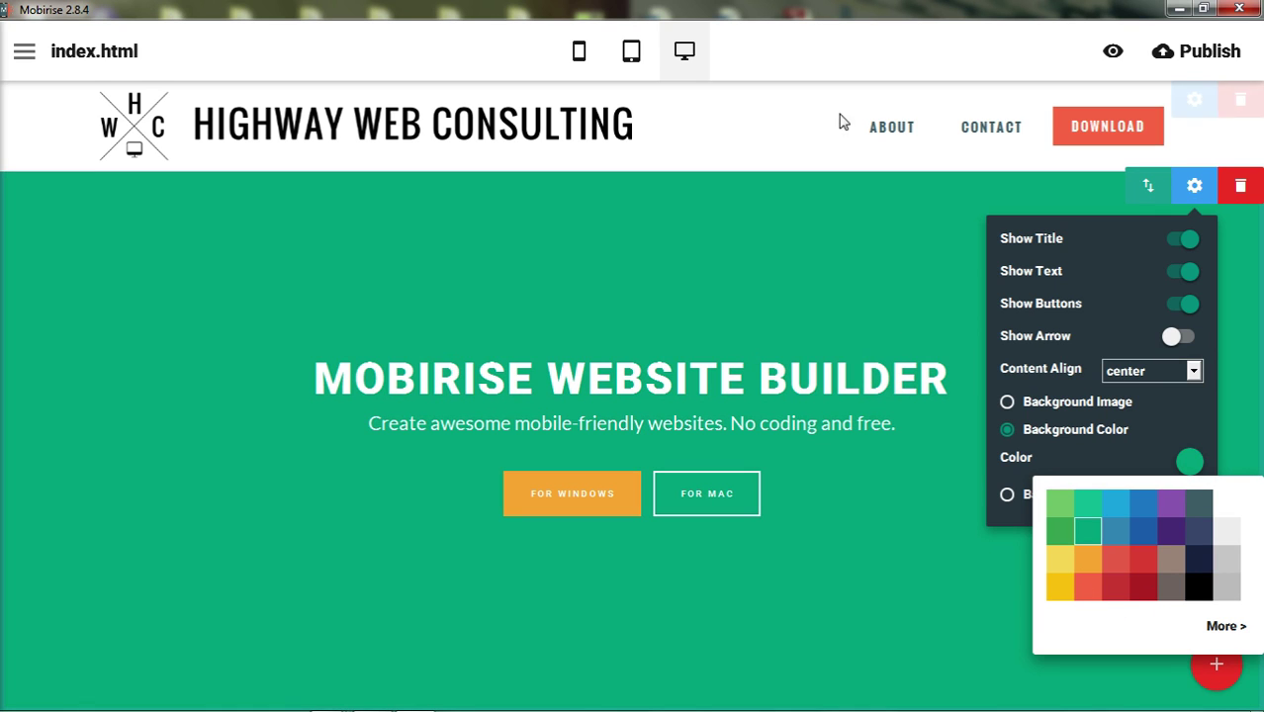
click(791, 257)
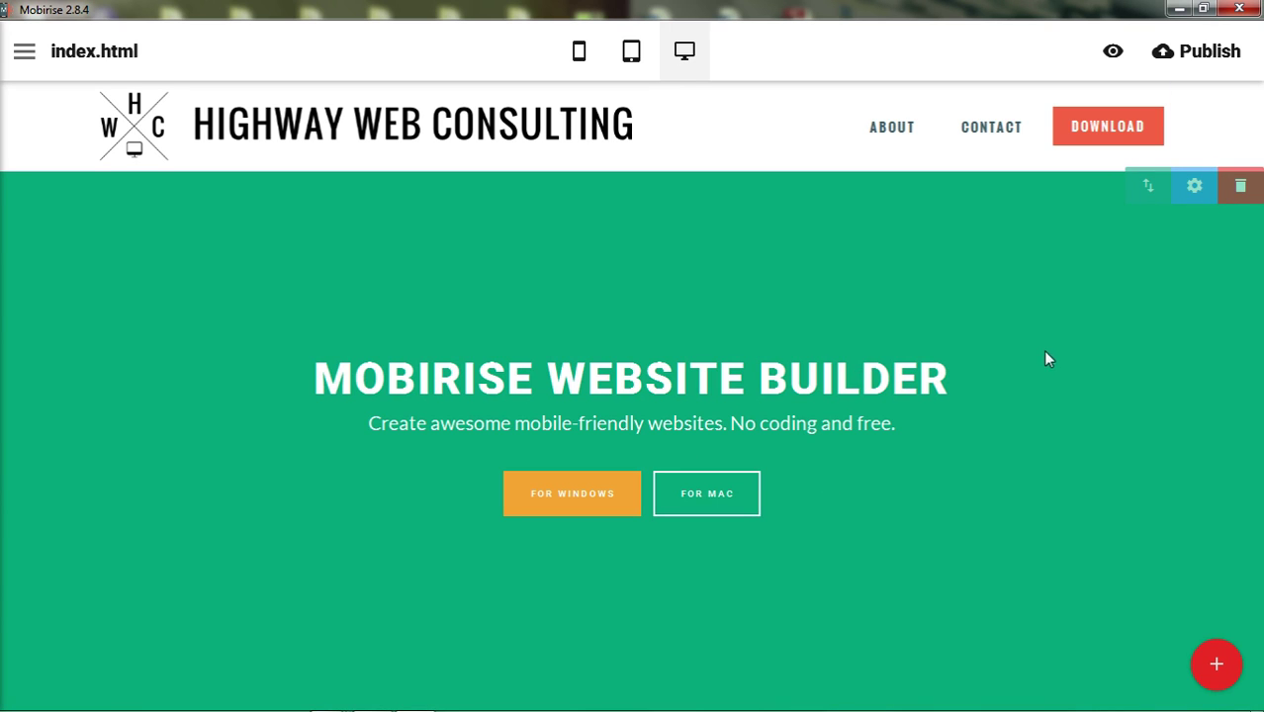
- Switch the header block's background to the default YouTube video, preview the page in the browser, and return to Mobirise
click(1194, 187)
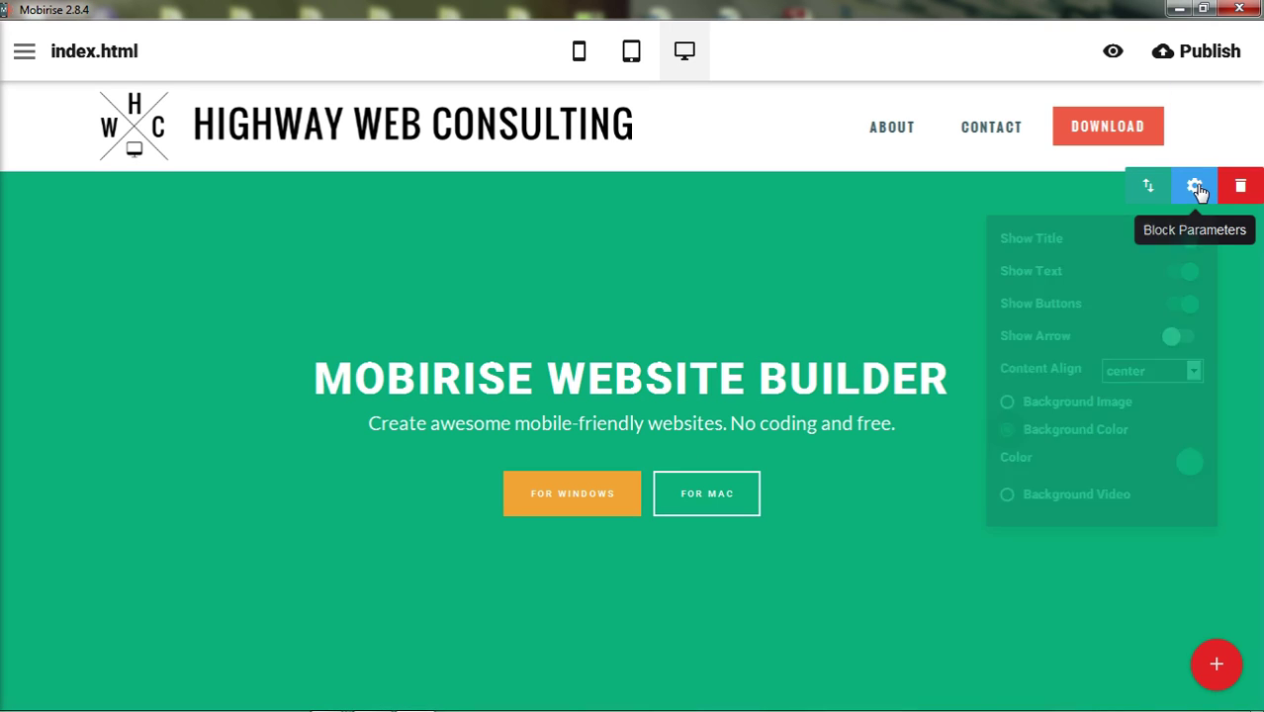
click(1066, 498)
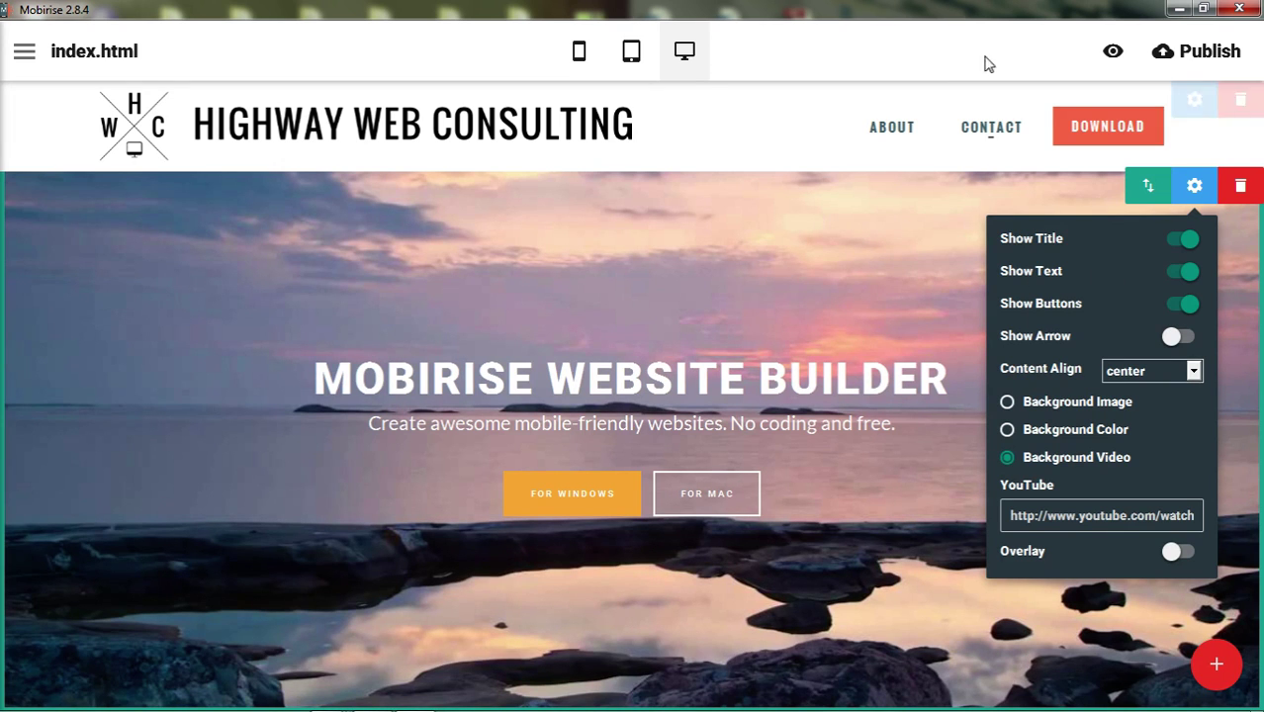
click(1112, 55)
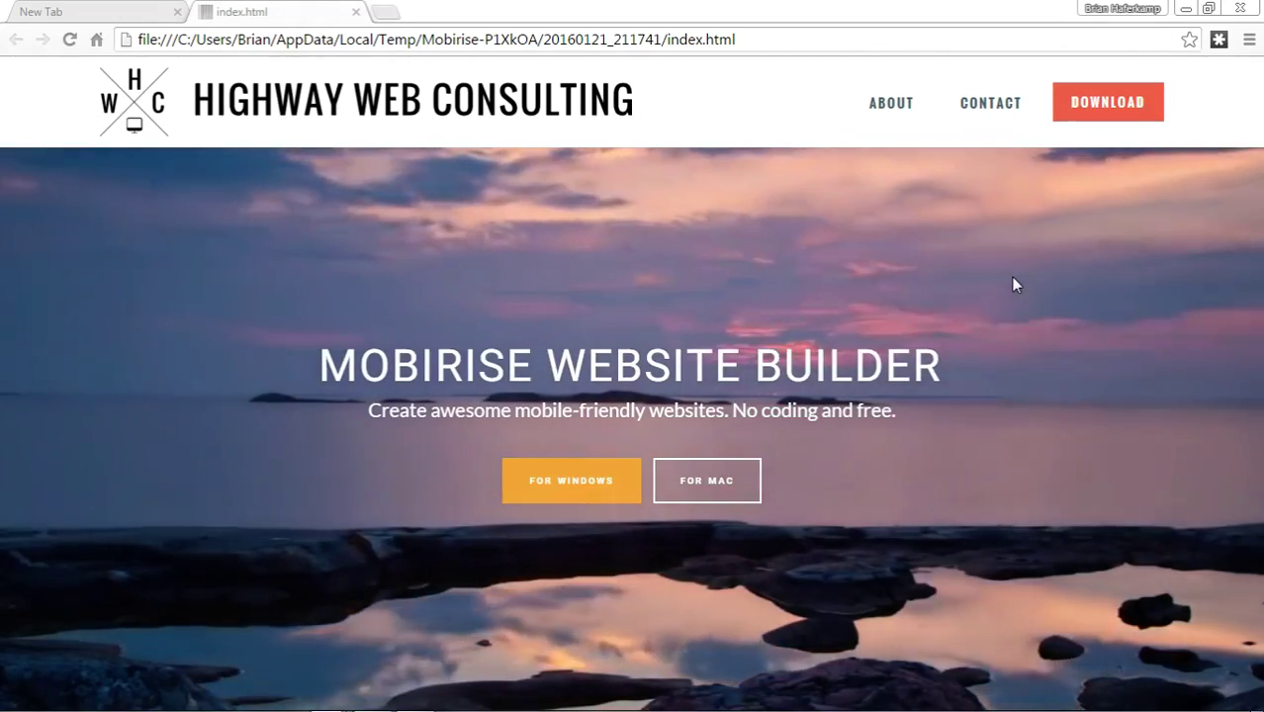
click(356, 12)
mouse_move(672, 700)
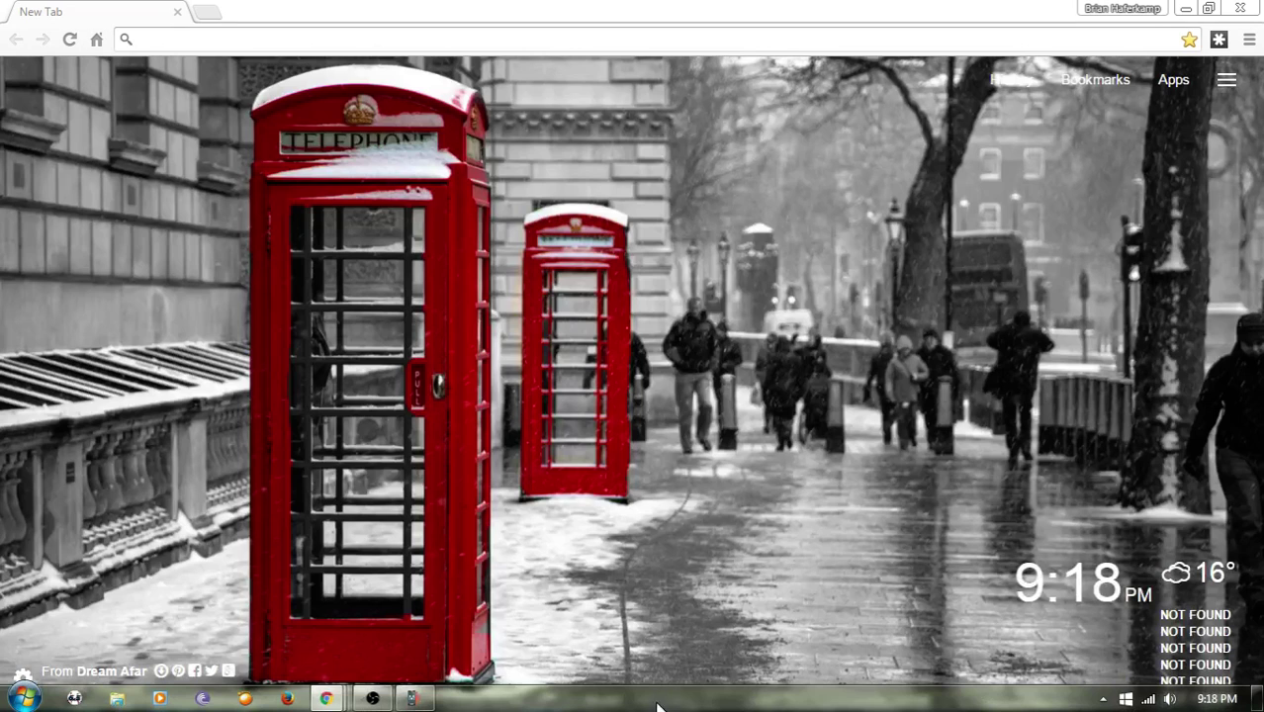
click(415, 698)
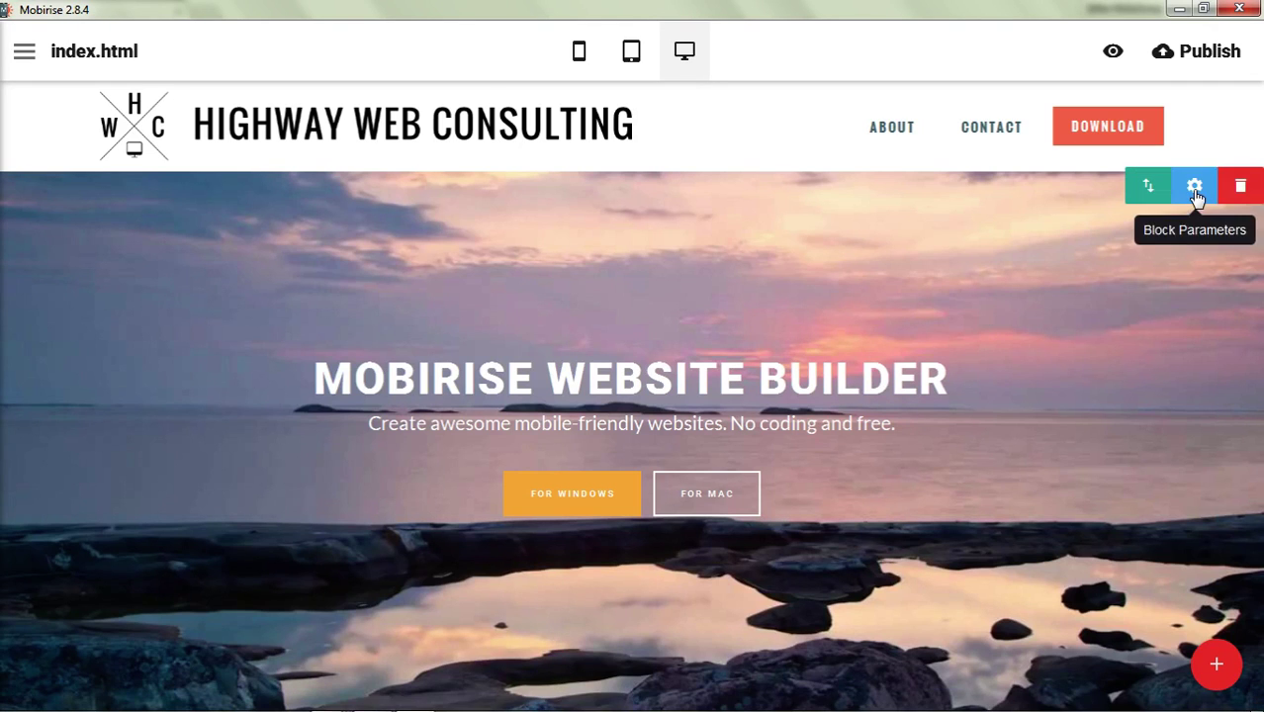
- Open the header block's settings and select the background video's whole YouTube address
click(1194, 187)
drag(1011, 517, 1208, 522)
click(1146, 519)
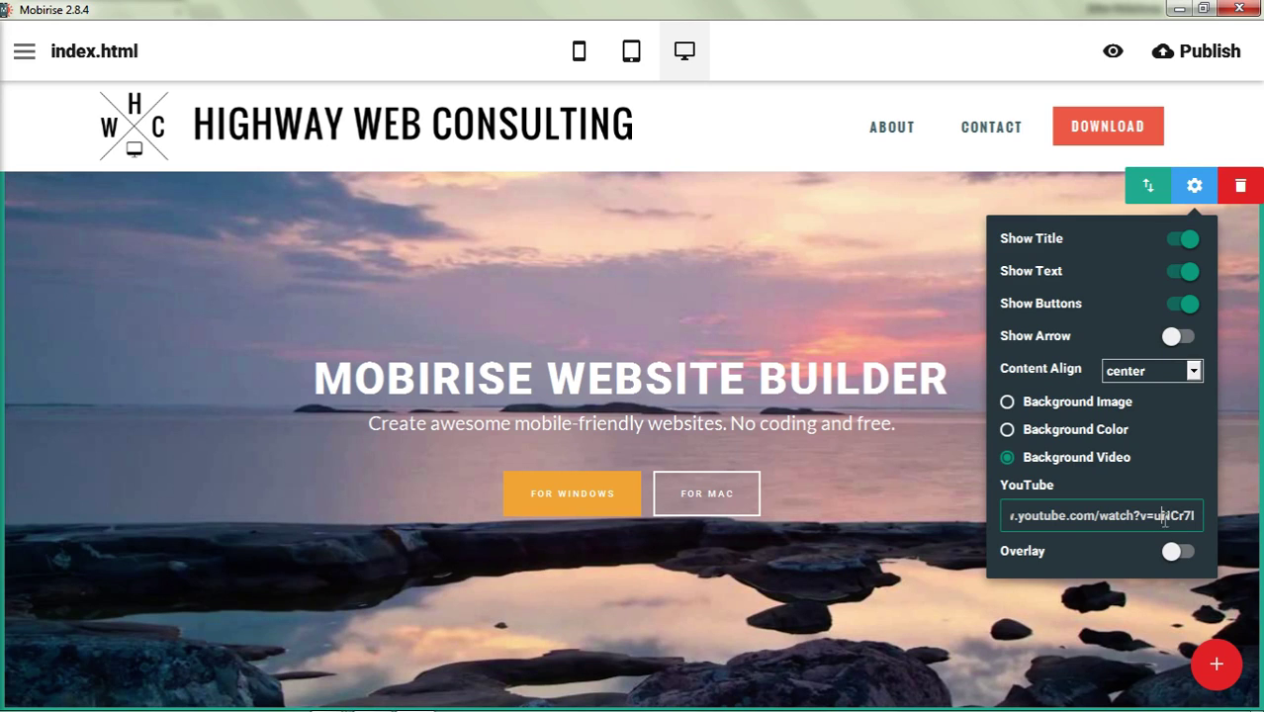
drag(1020, 515, 1208, 515)
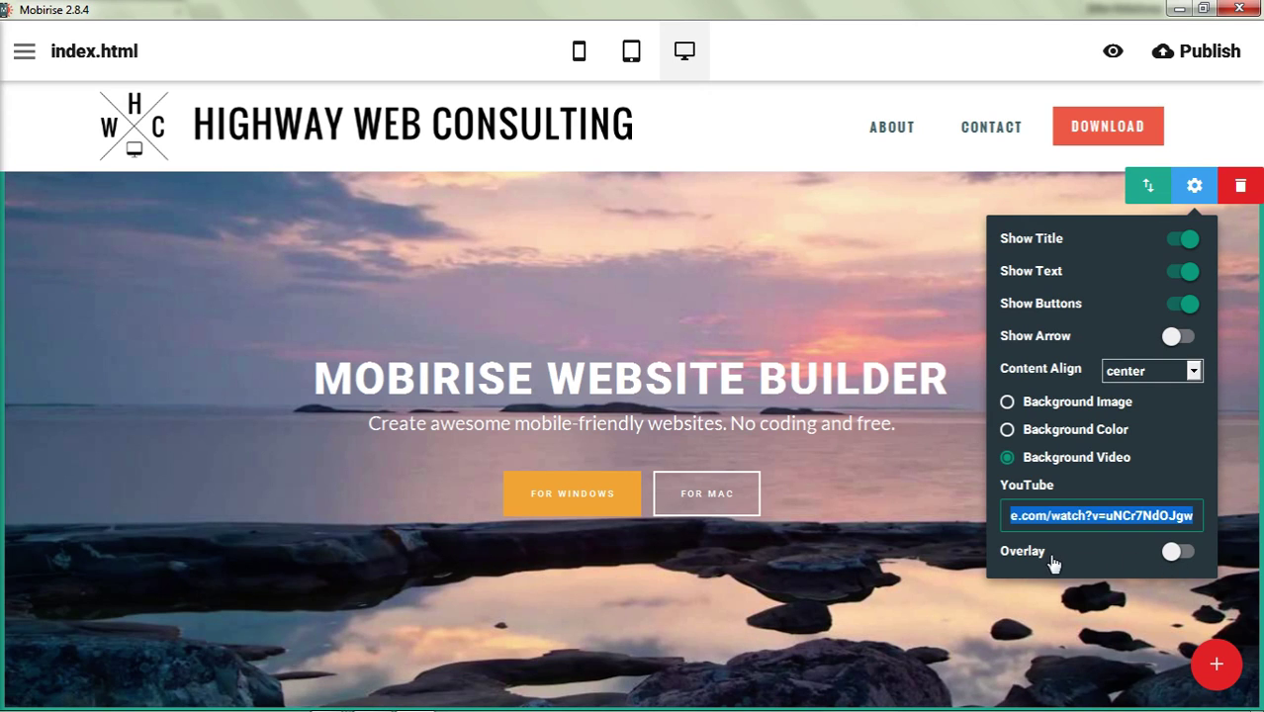
- Switch the header block's background back to an image and pick the picture again from the images folder
click(1086, 402)
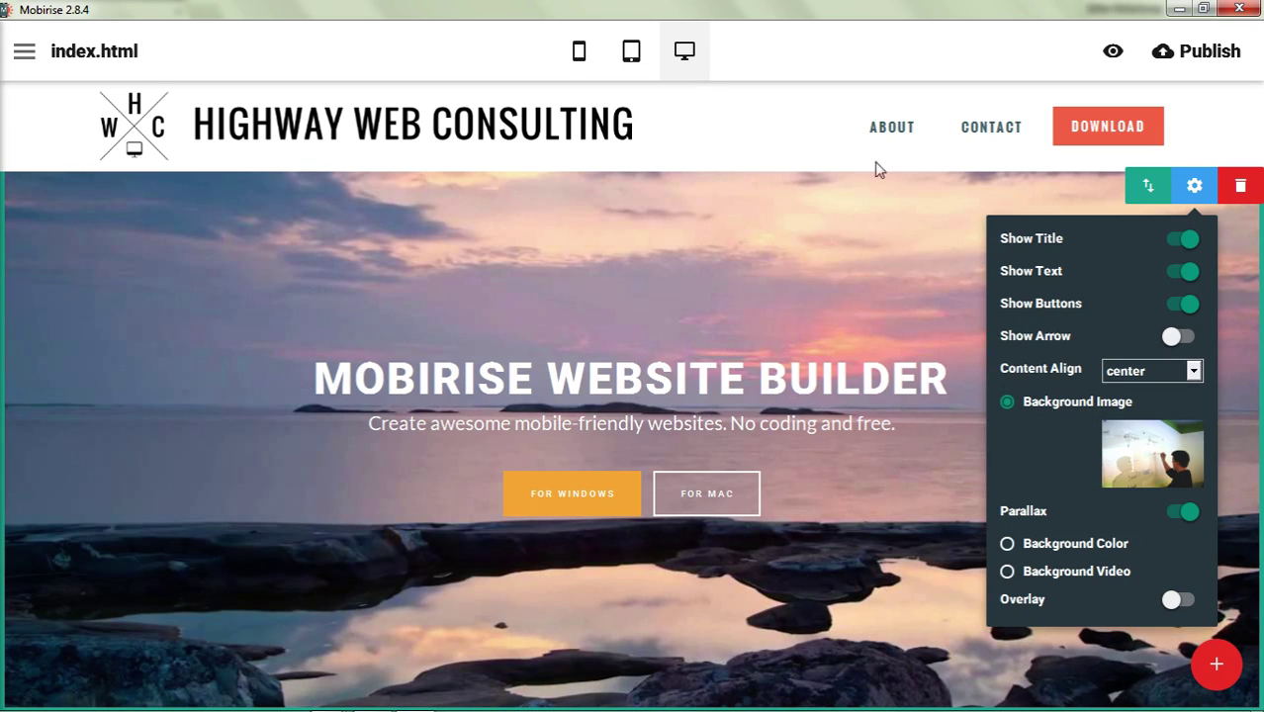
click(826, 53)
mouse_move(1177, 453)
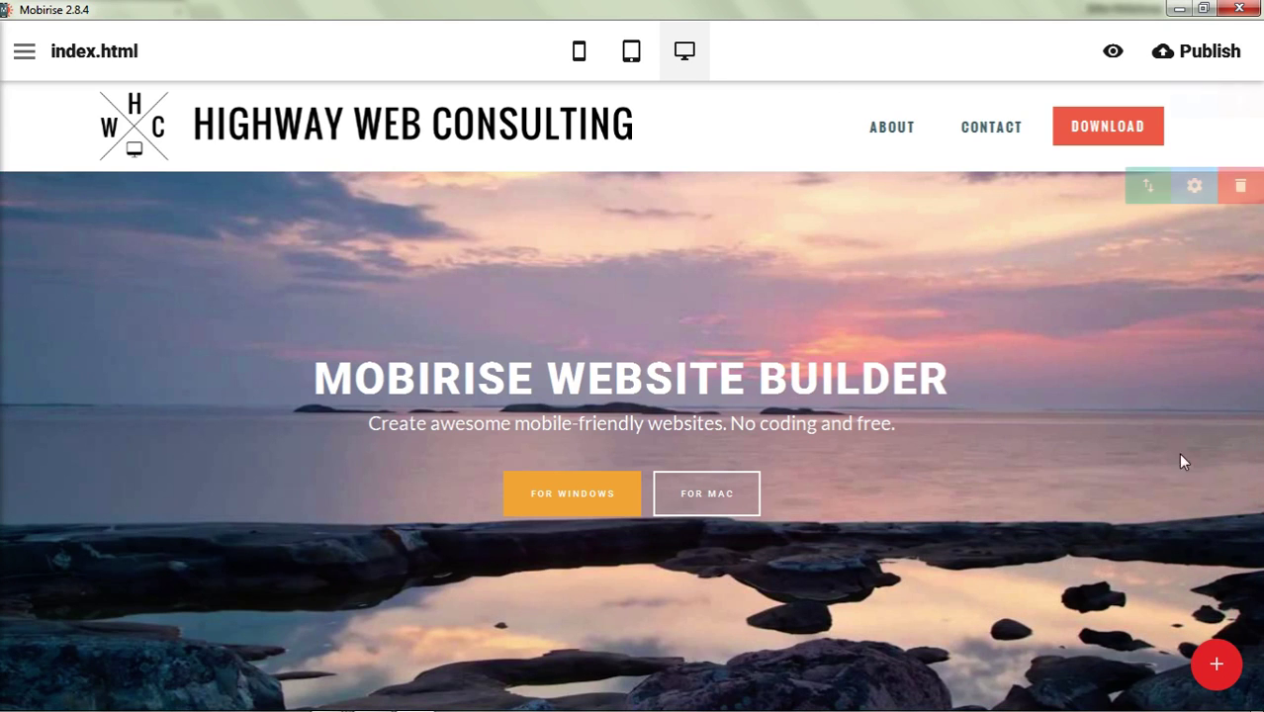
click(1194, 188)
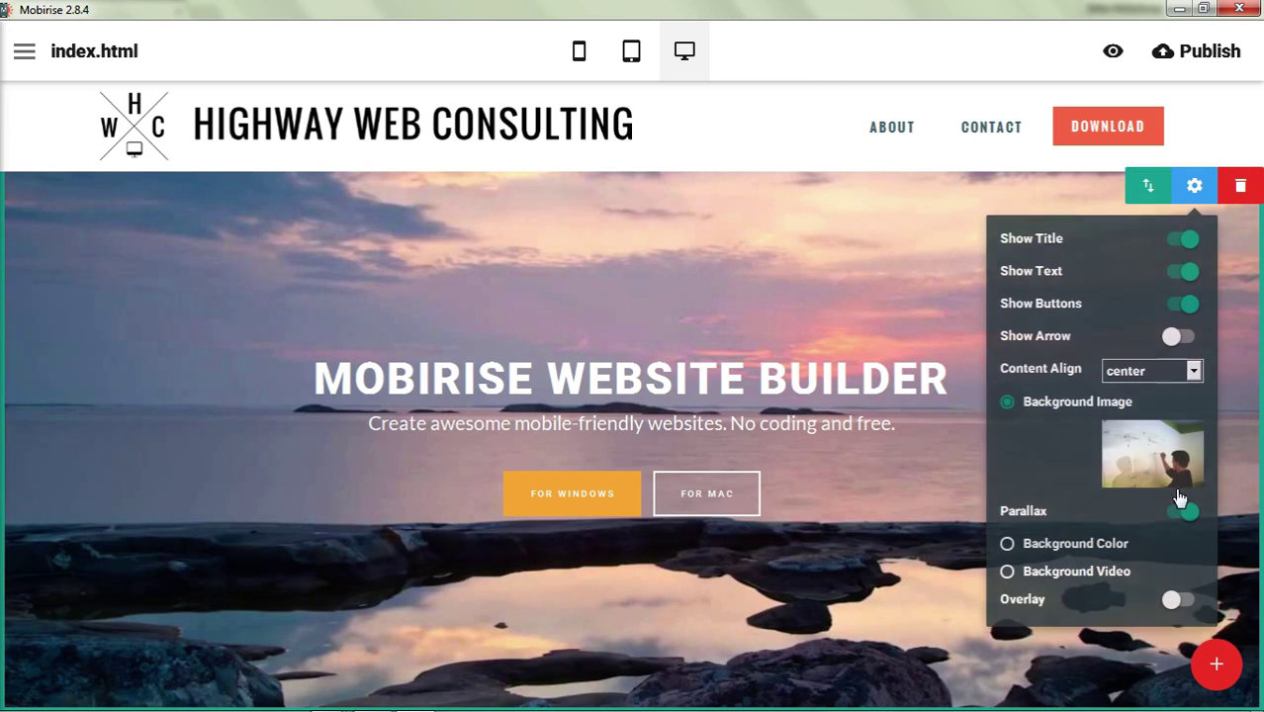
click(1166, 461)
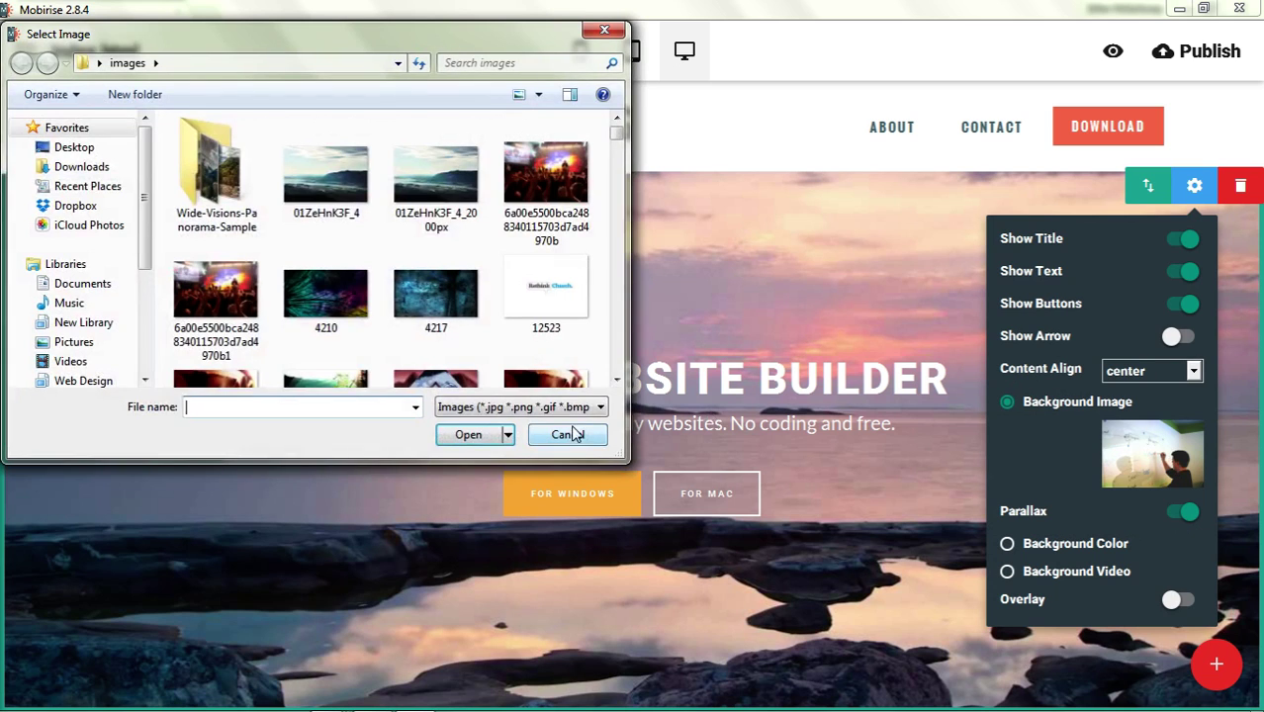
scroll(617, 369, down, 4)
scroll(617, 371, down, 1)
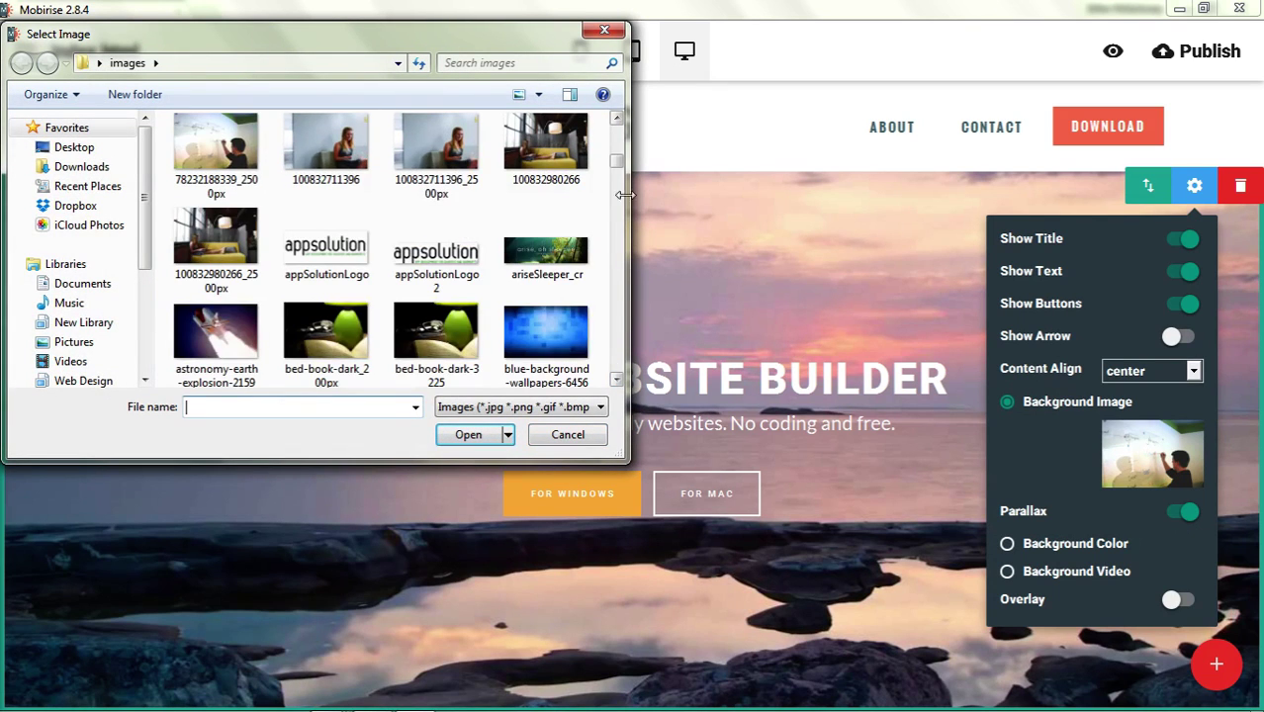
scroll(619, 144, up, 4)
double_click(552, 273)
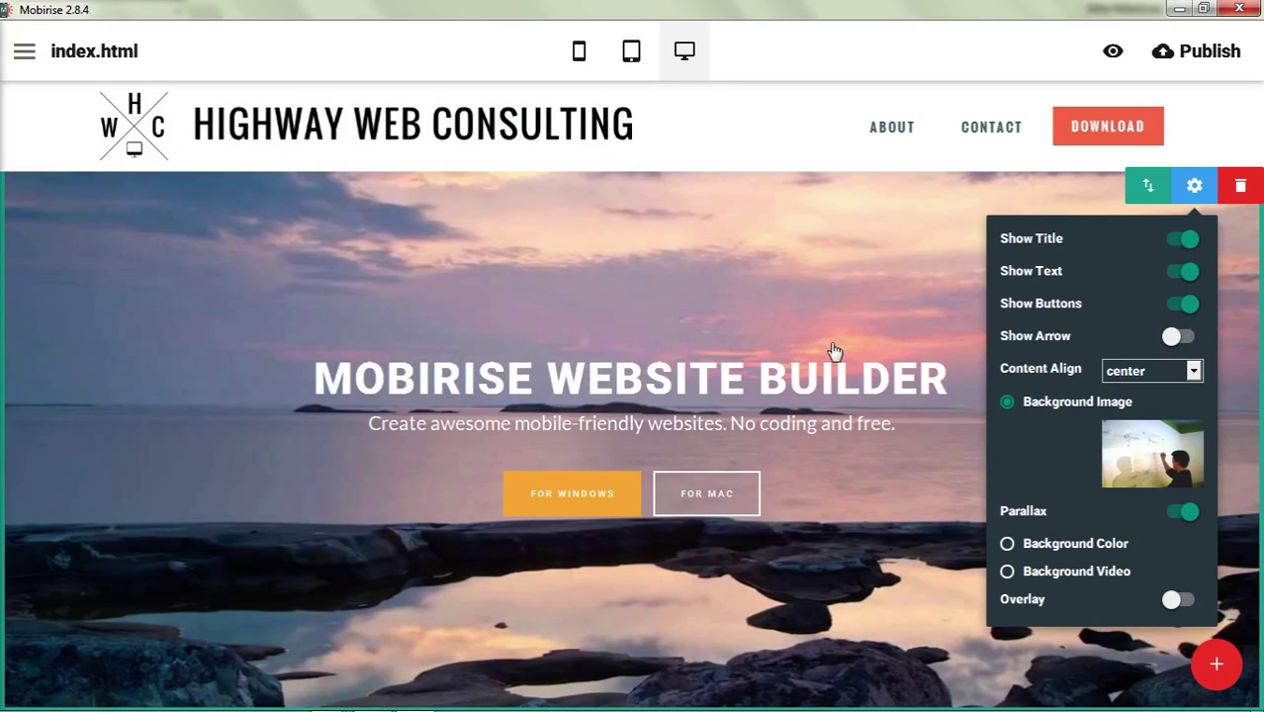
click(1159, 470)
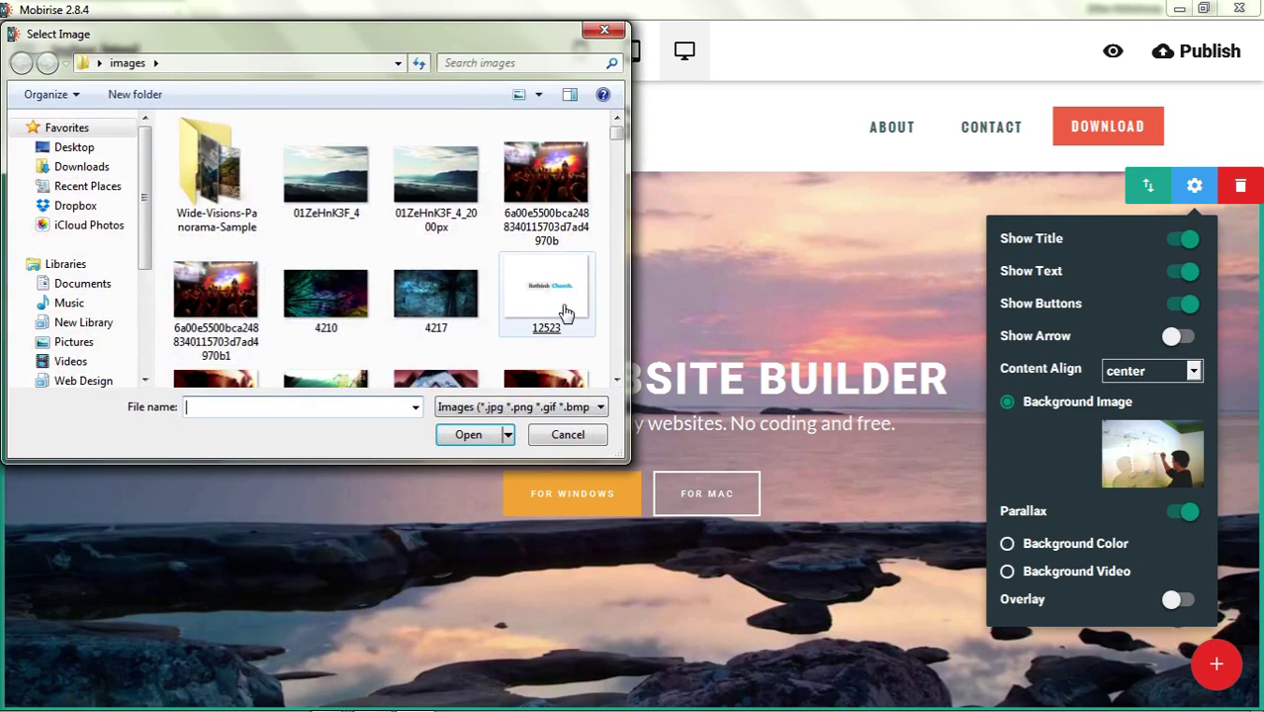
scroll(614, 288, down, 3)
scroll(614, 293, down, 3)
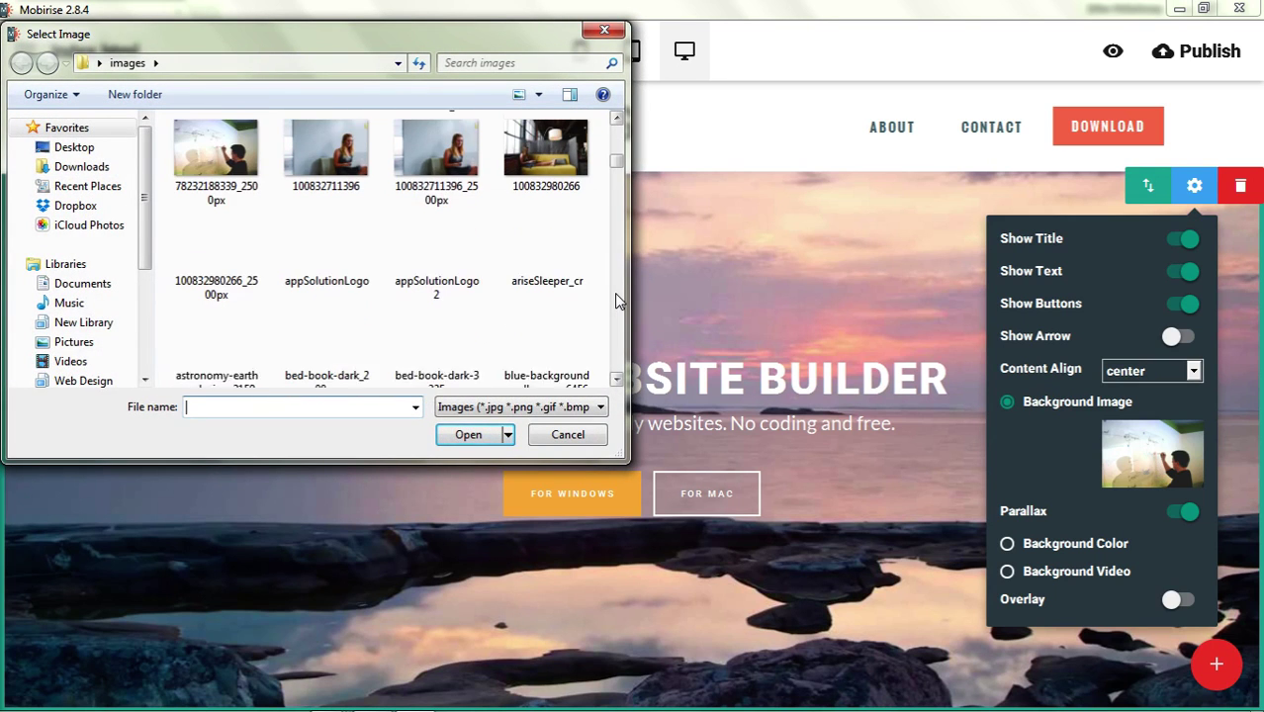
double_click(219, 146)
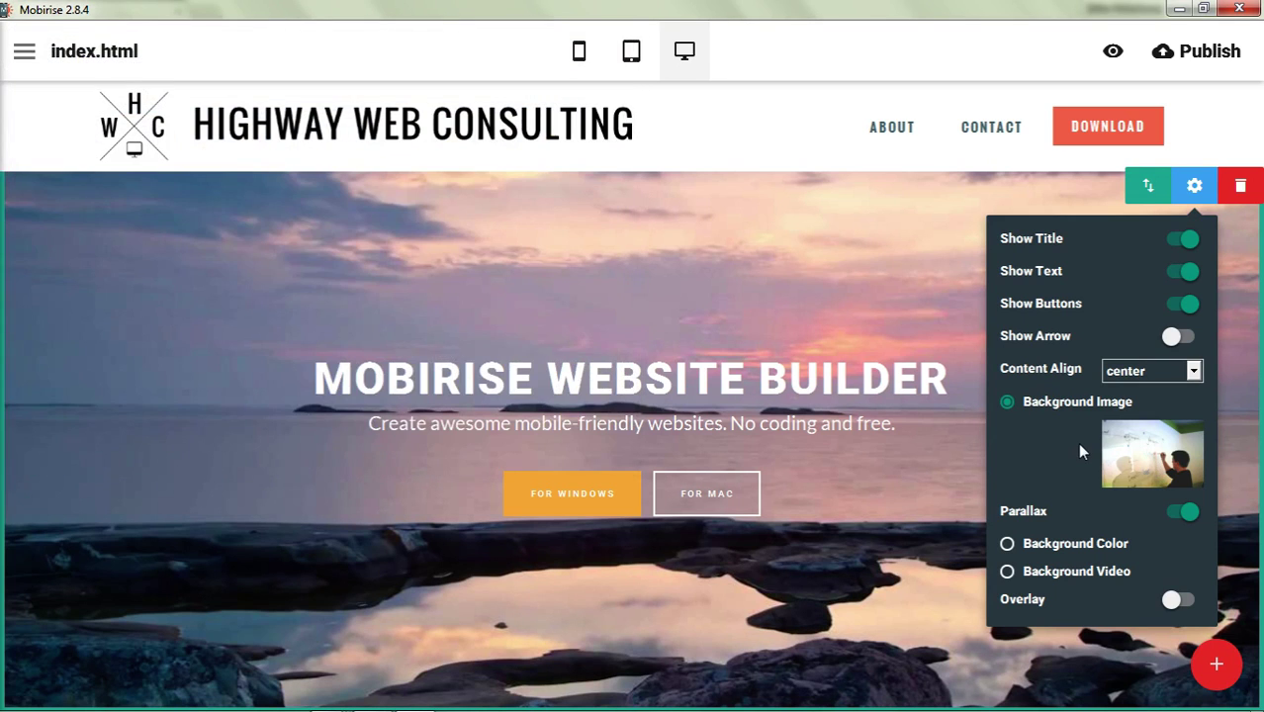
click(1069, 549)
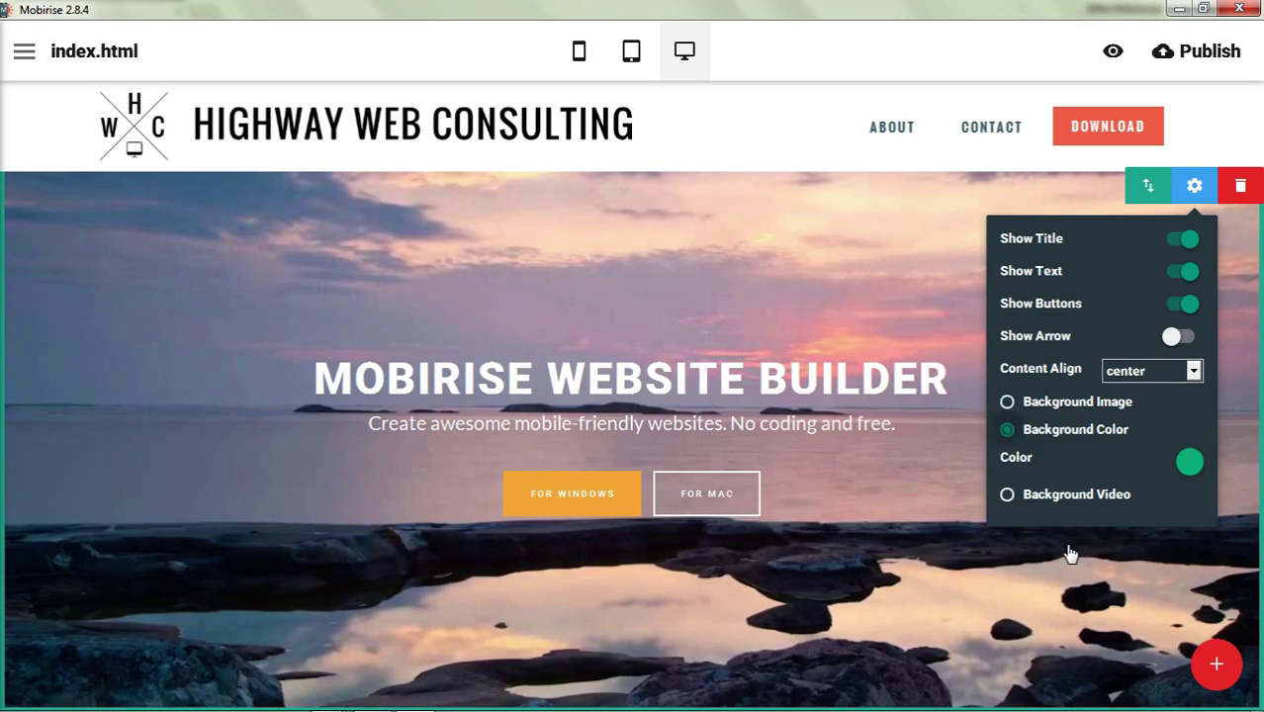
click(1040, 403)
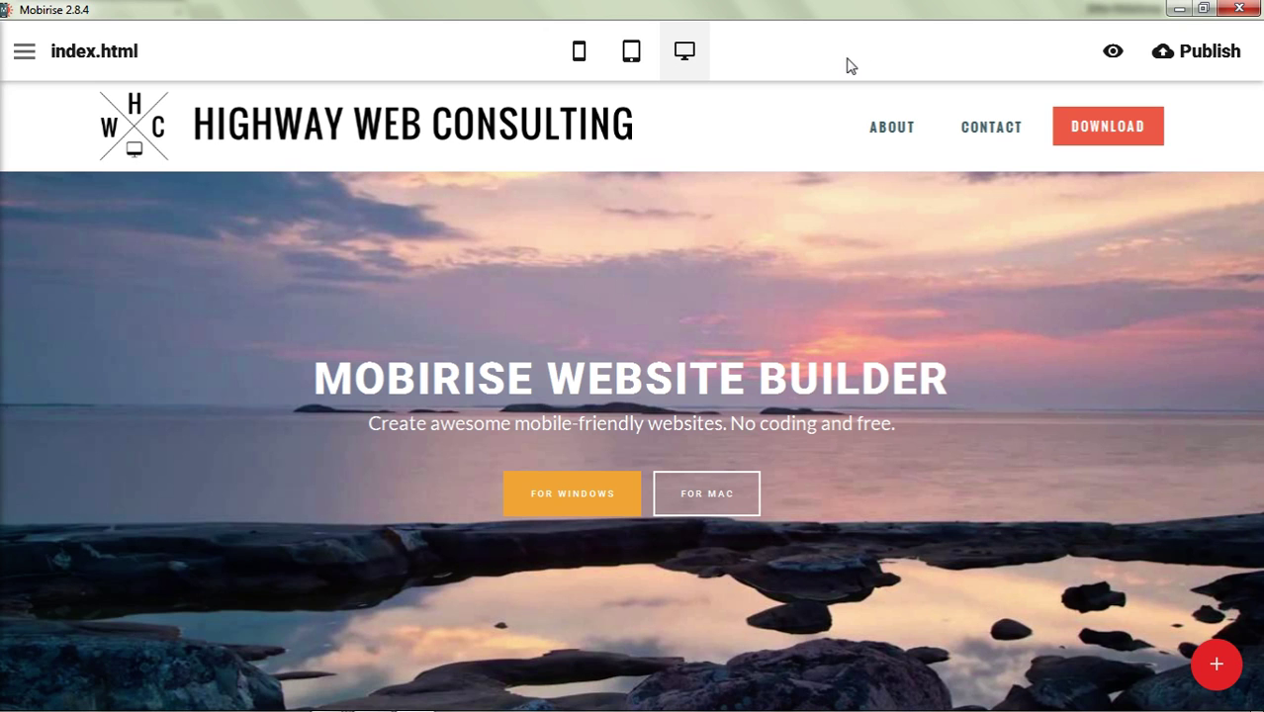
- Remove the header block and add the Full-Screen Header block in its place
click(1237, 186)
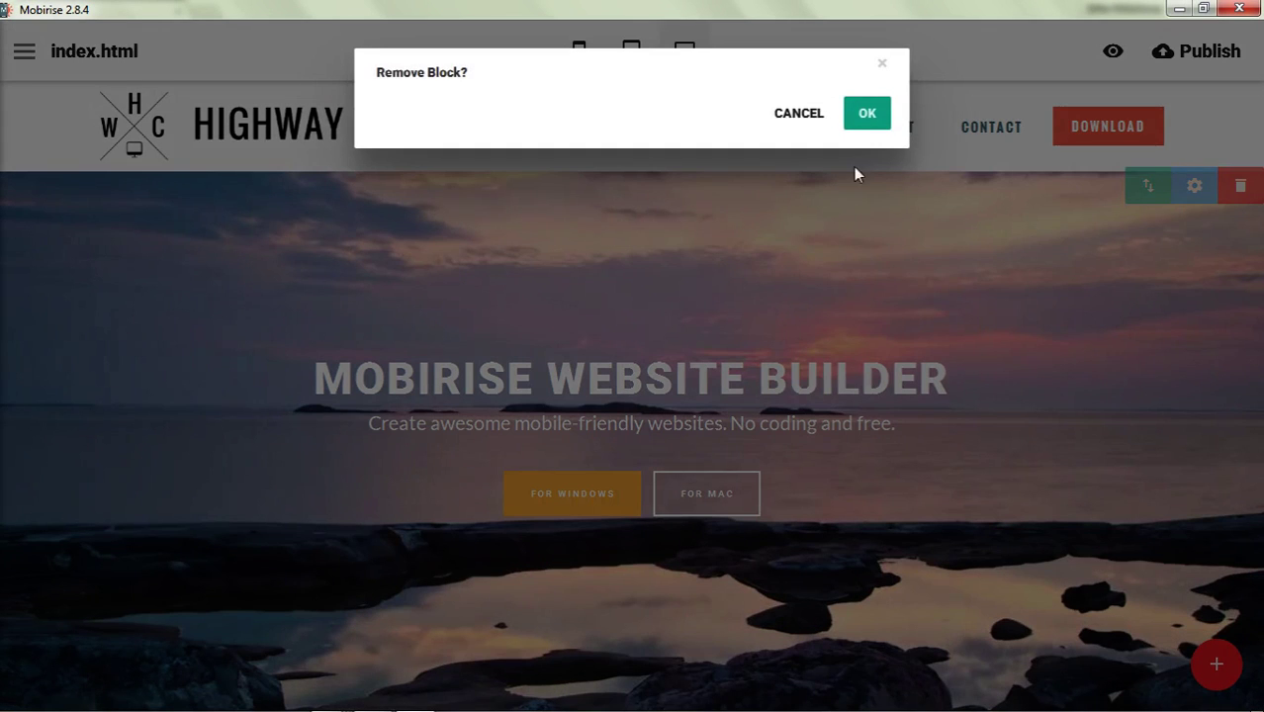
click(866, 113)
click(1222, 678)
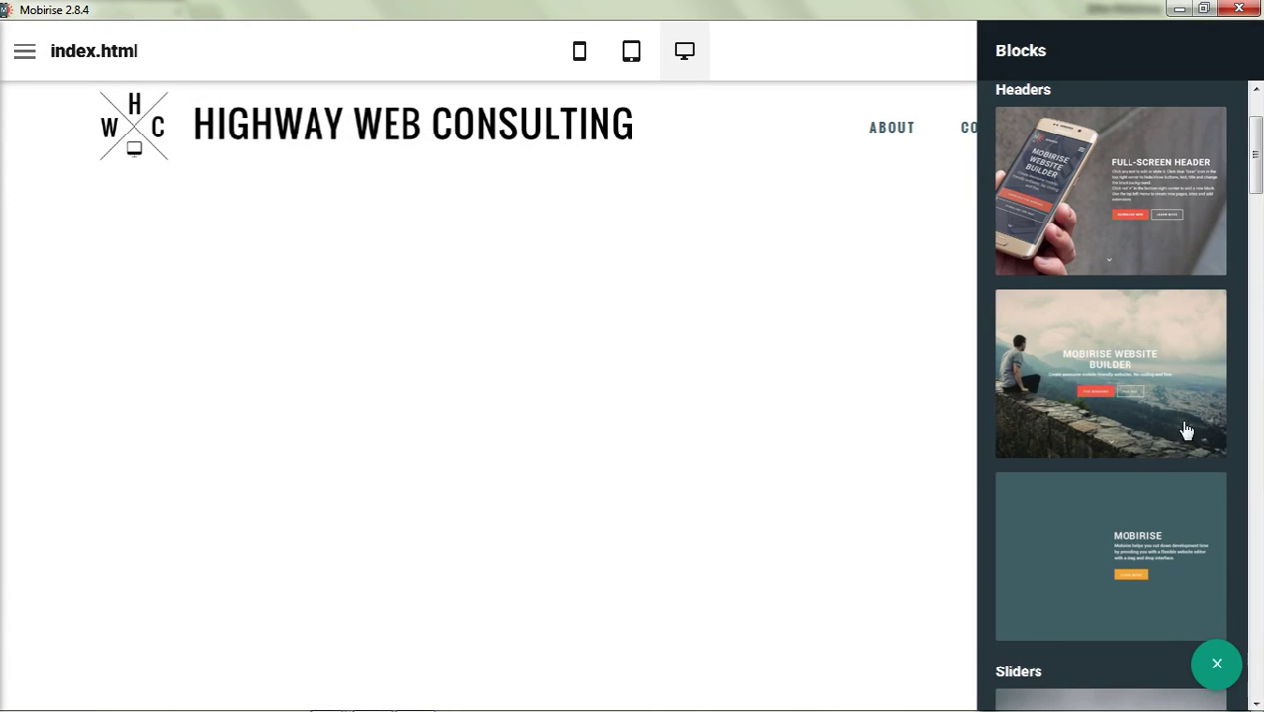
click(1134, 246)
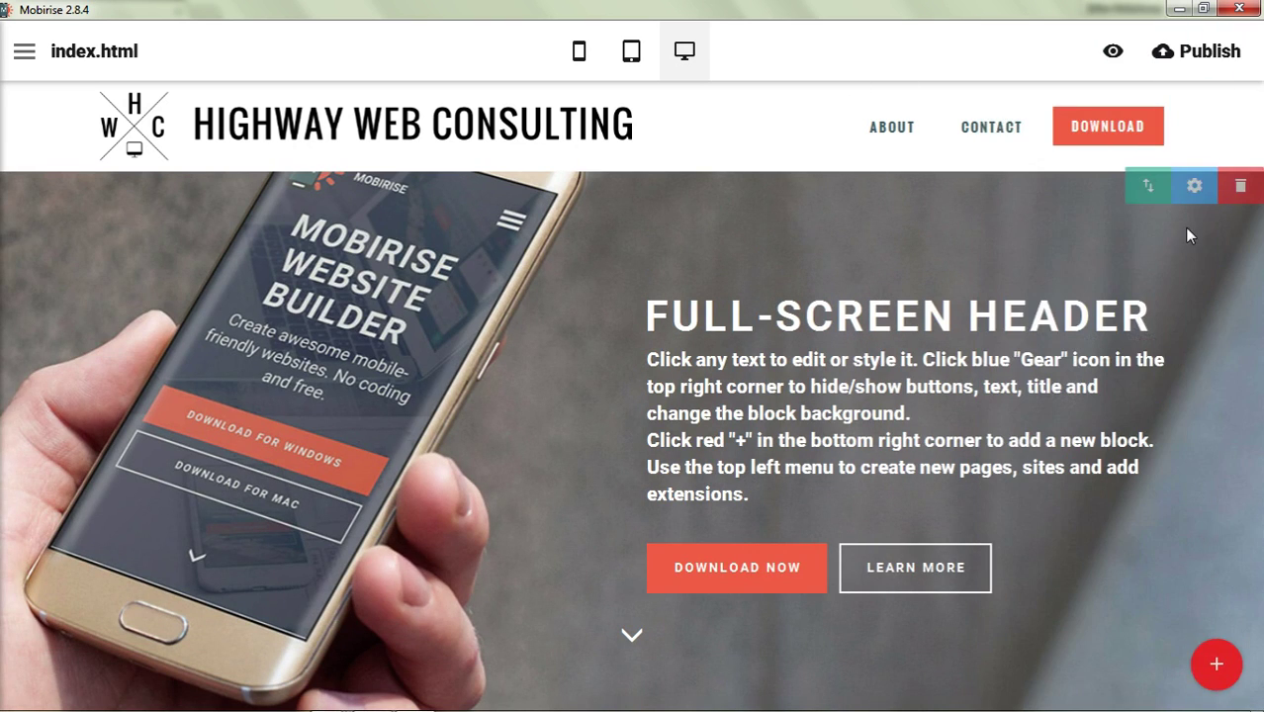
- Replace the full-screen header's background image with the whiteboard picture from the images folder
click(1193, 188)
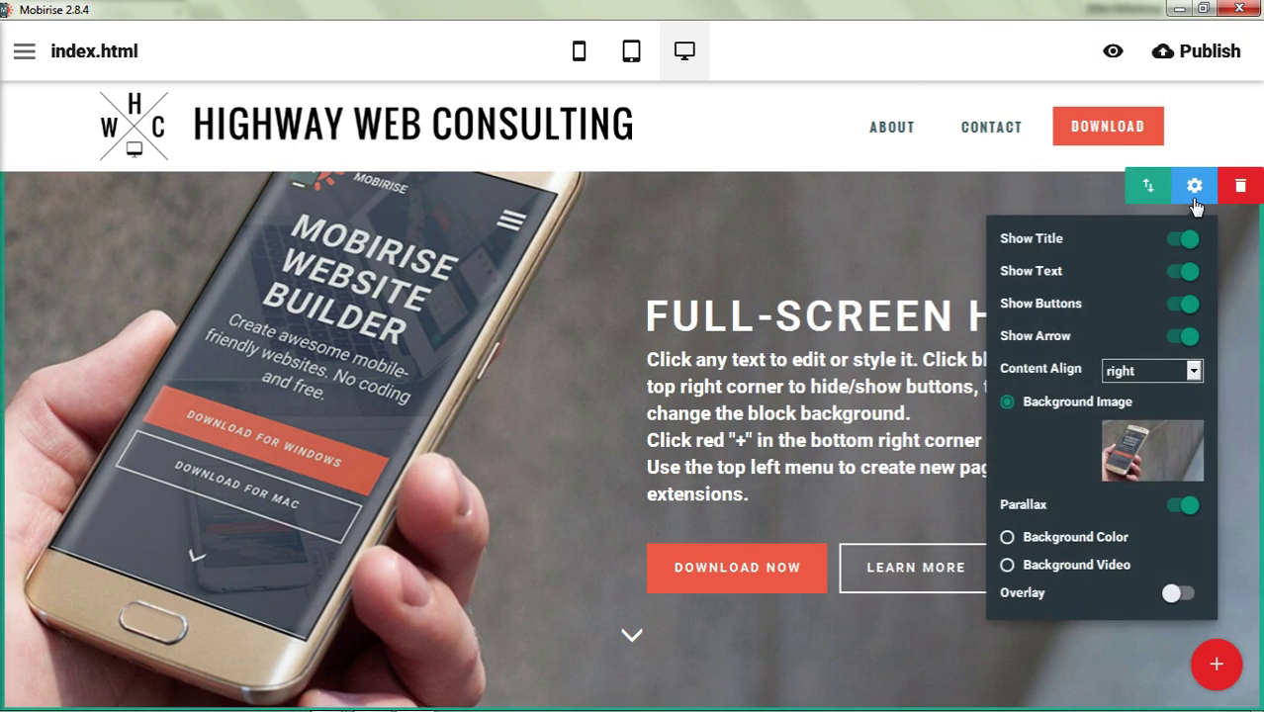
click(1142, 453)
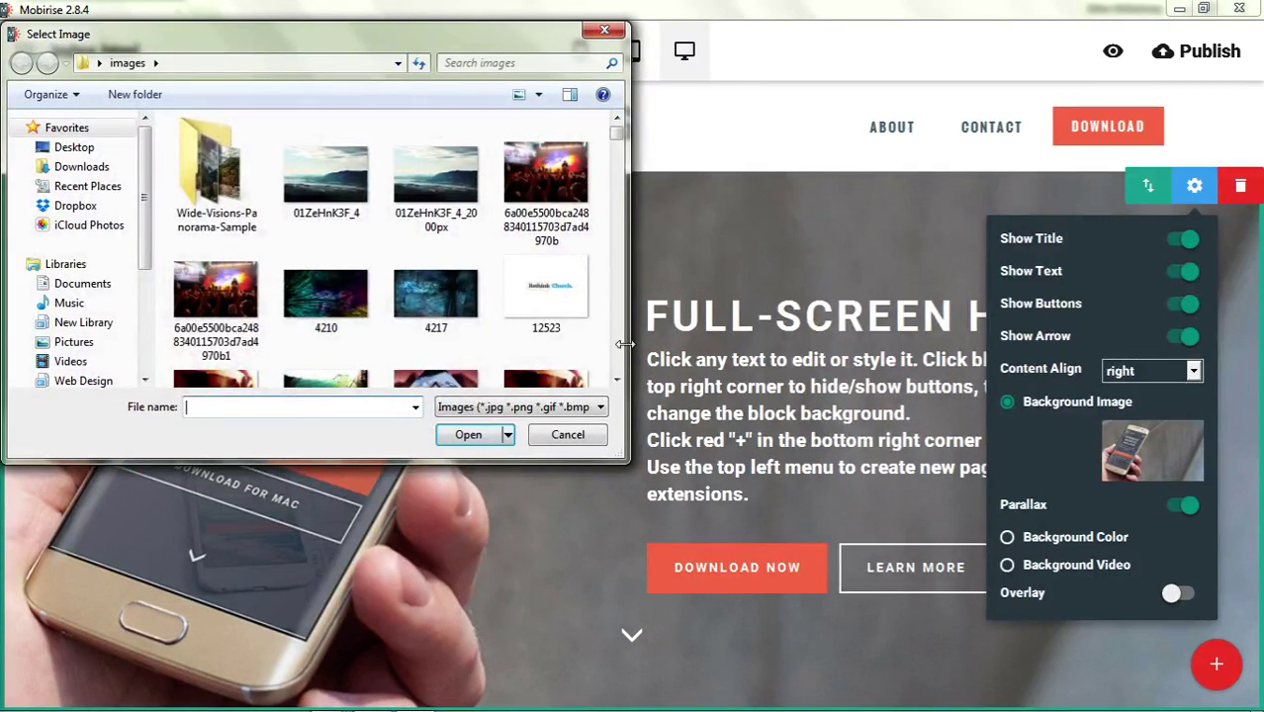
scroll(620, 347, down, 5)
double_click(215, 351)
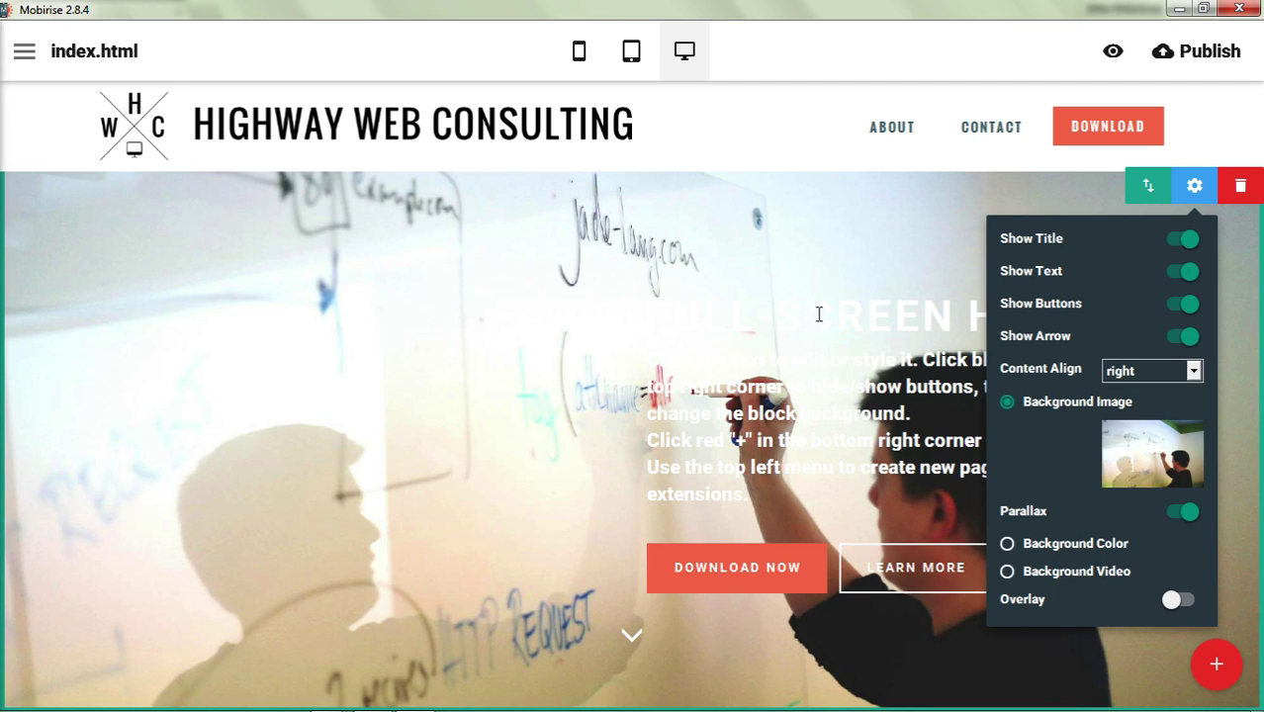
- Turn on the header block's overlay, comparing the background picture with and without it
click(1174, 603)
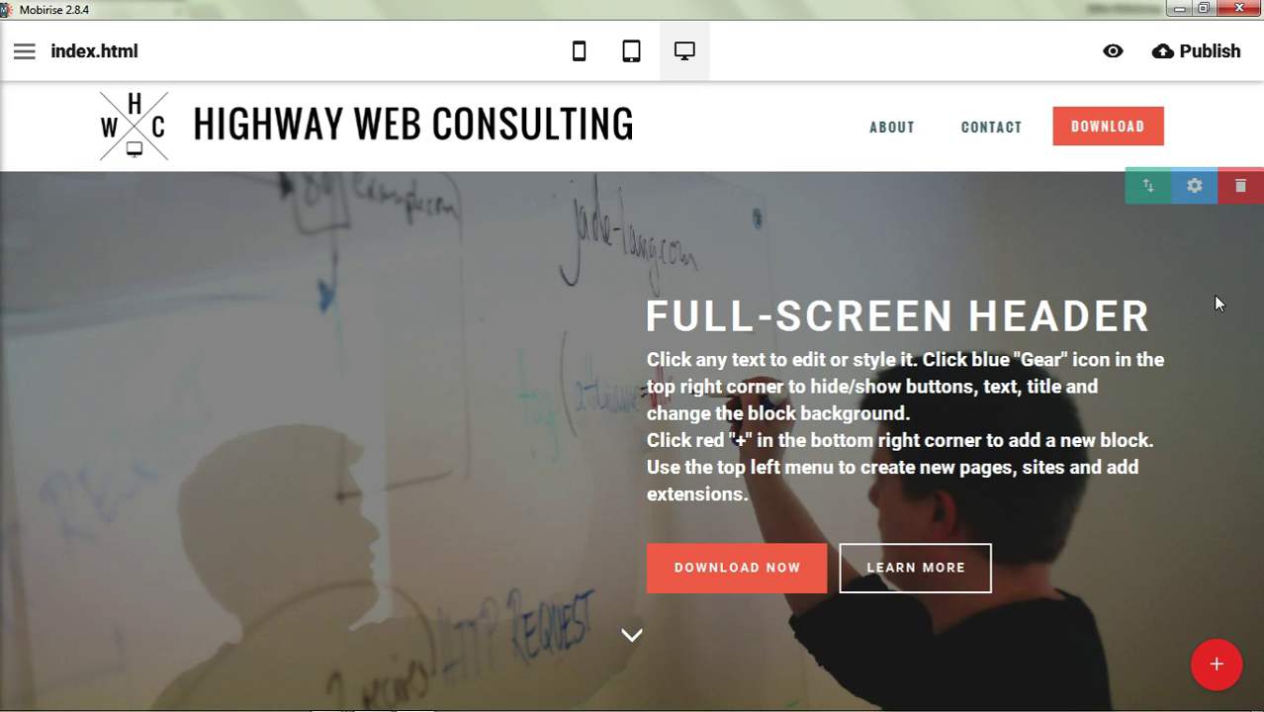
click(1194, 186)
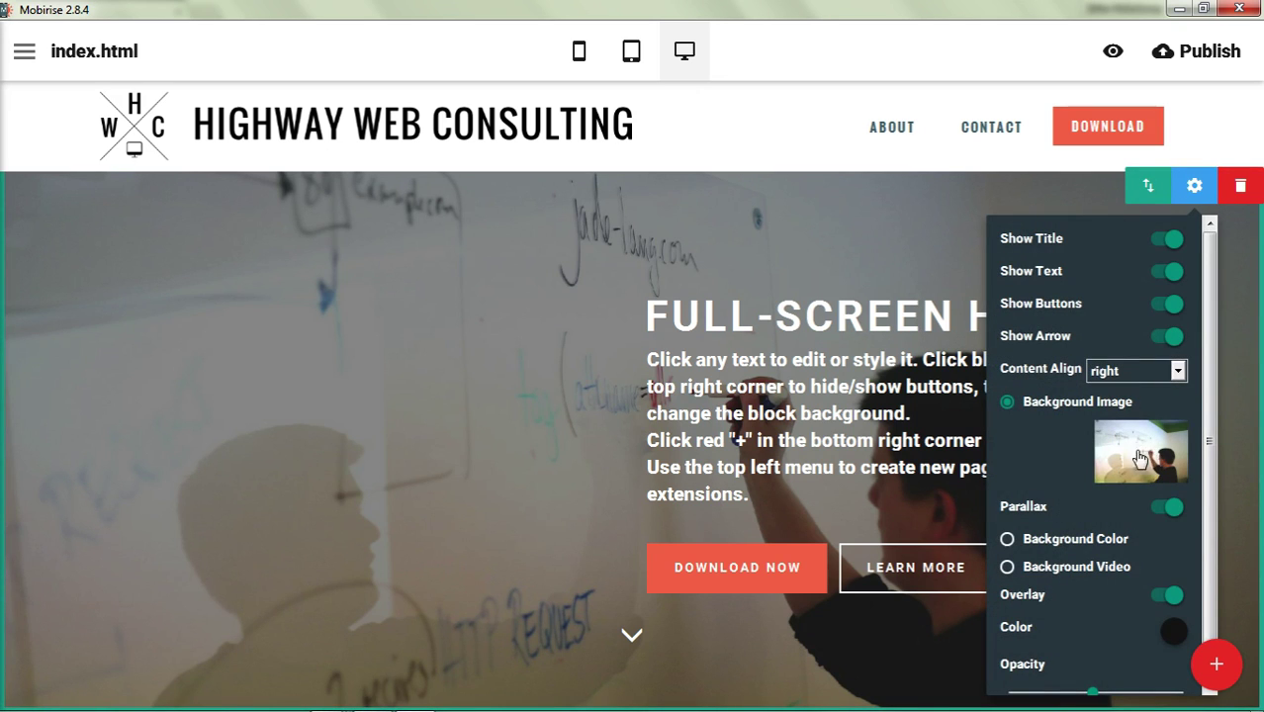
click(1171, 594)
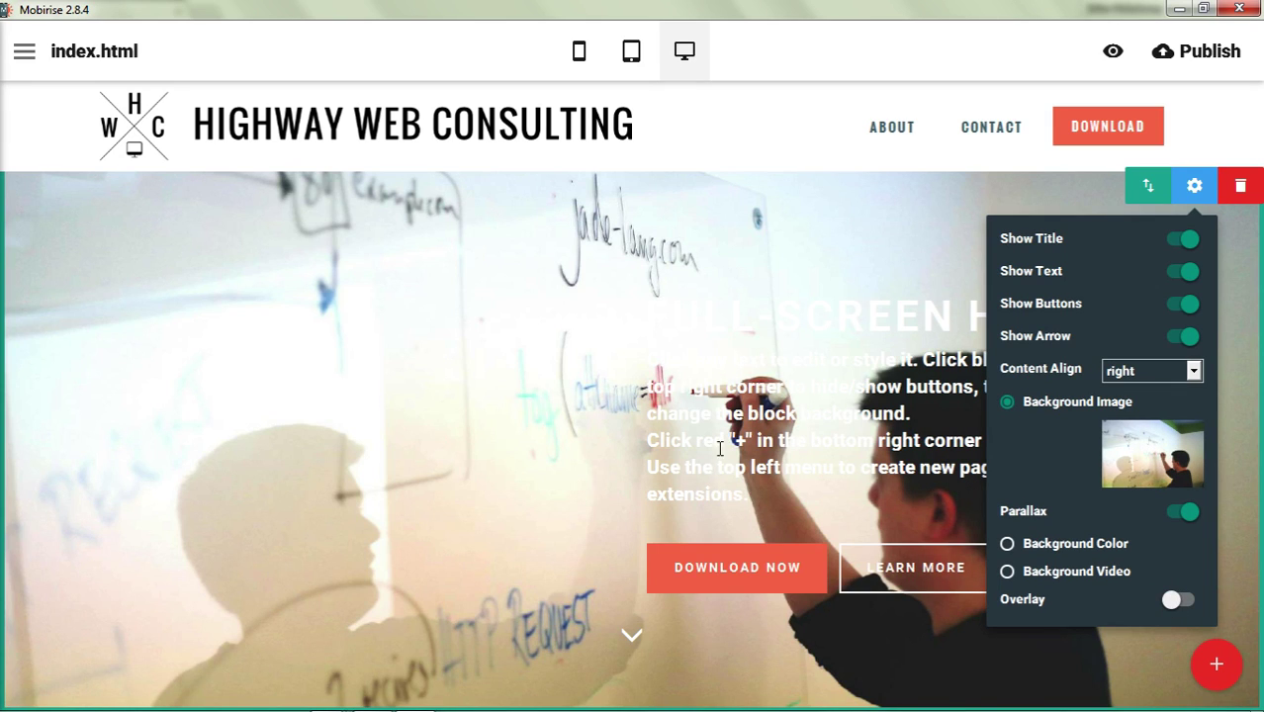
click(1174, 603)
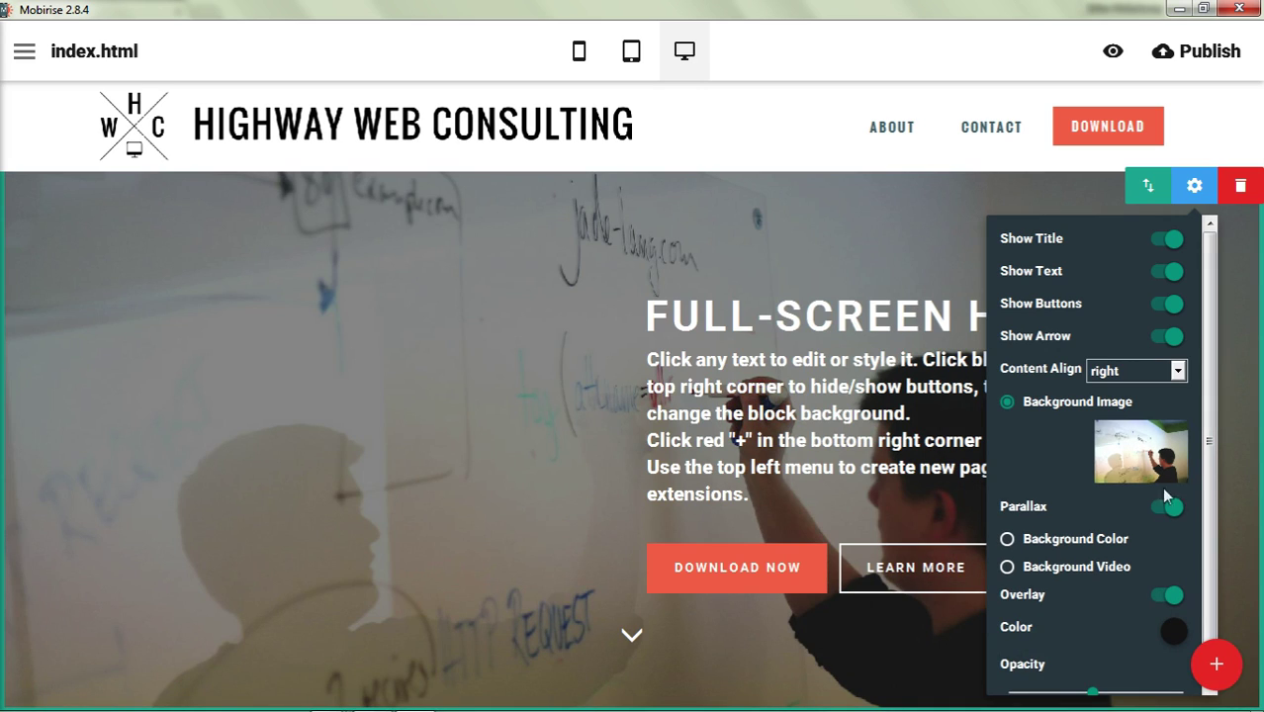
- Align the header block's content to the center and hide its arrow
click(1177, 371)
click(1108, 403)
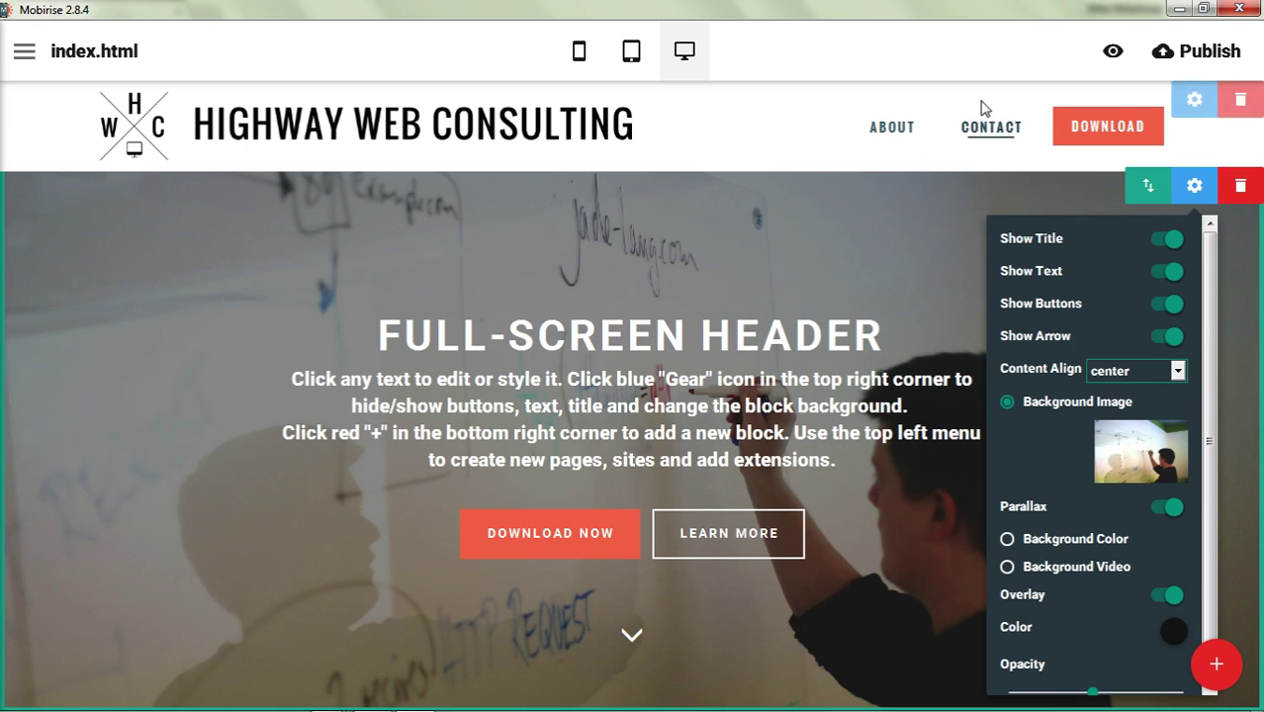
click(1173, 339)
- Try red, orange, teal, green and yellow as overlay colors, and expand and collapse the full color picker
scroll(1139, 509, down, 1)
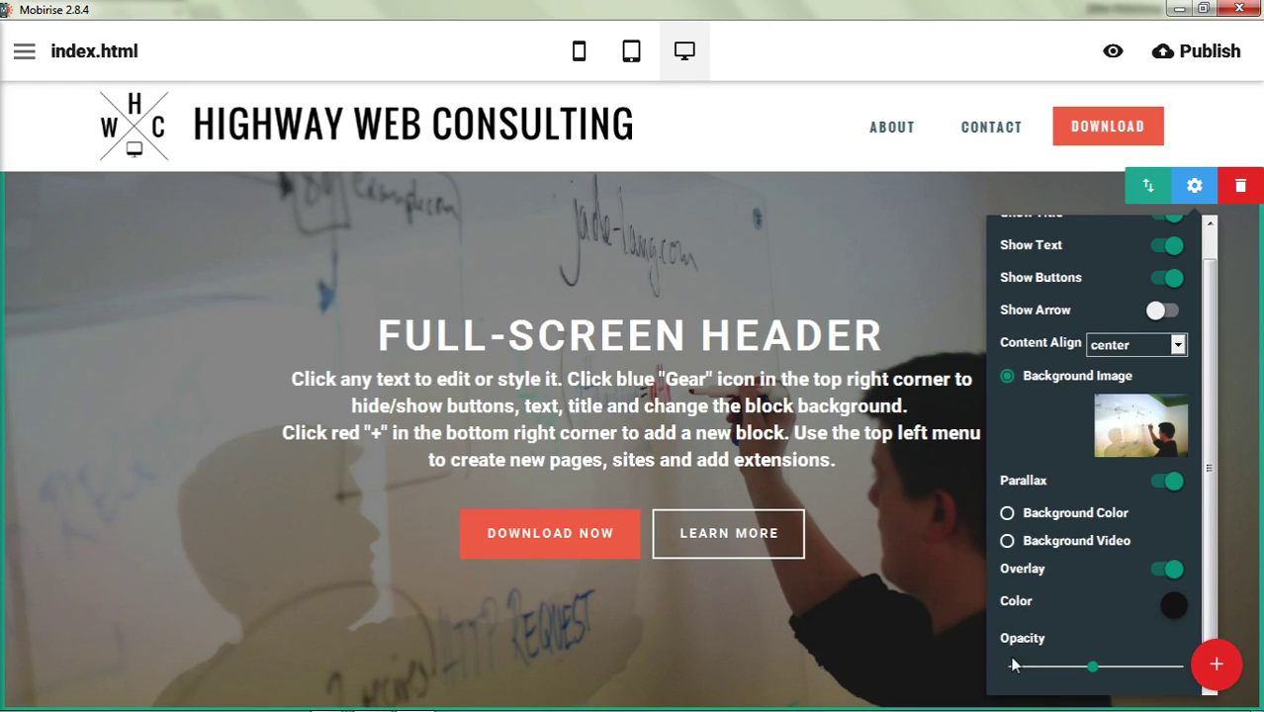
click(1172, 607)
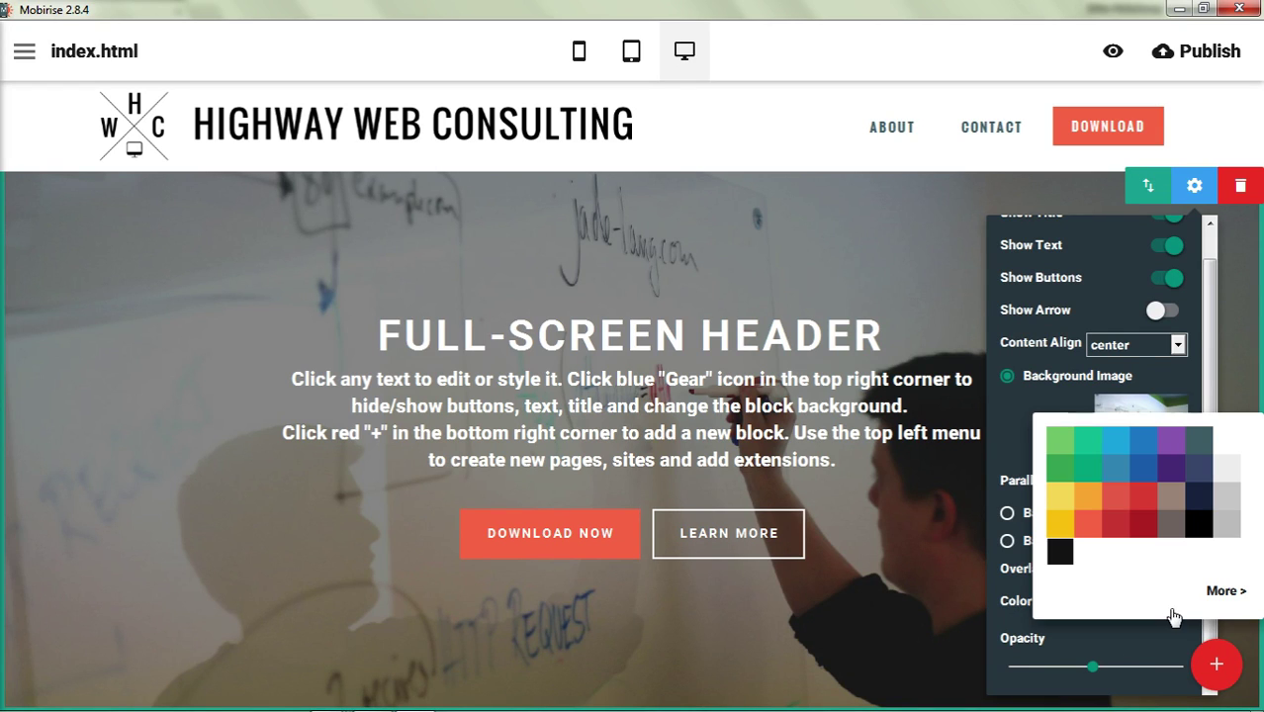
click(1114, 524)
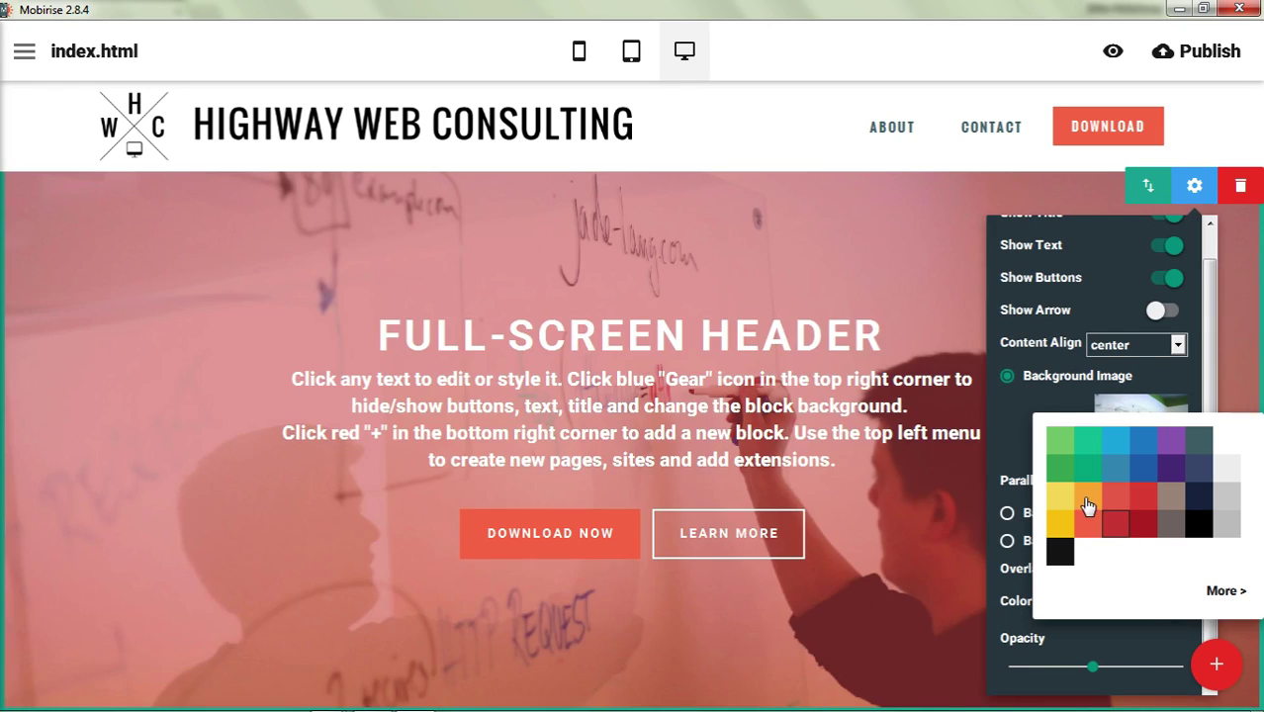
click(1088, 504)
click(1087, 451)
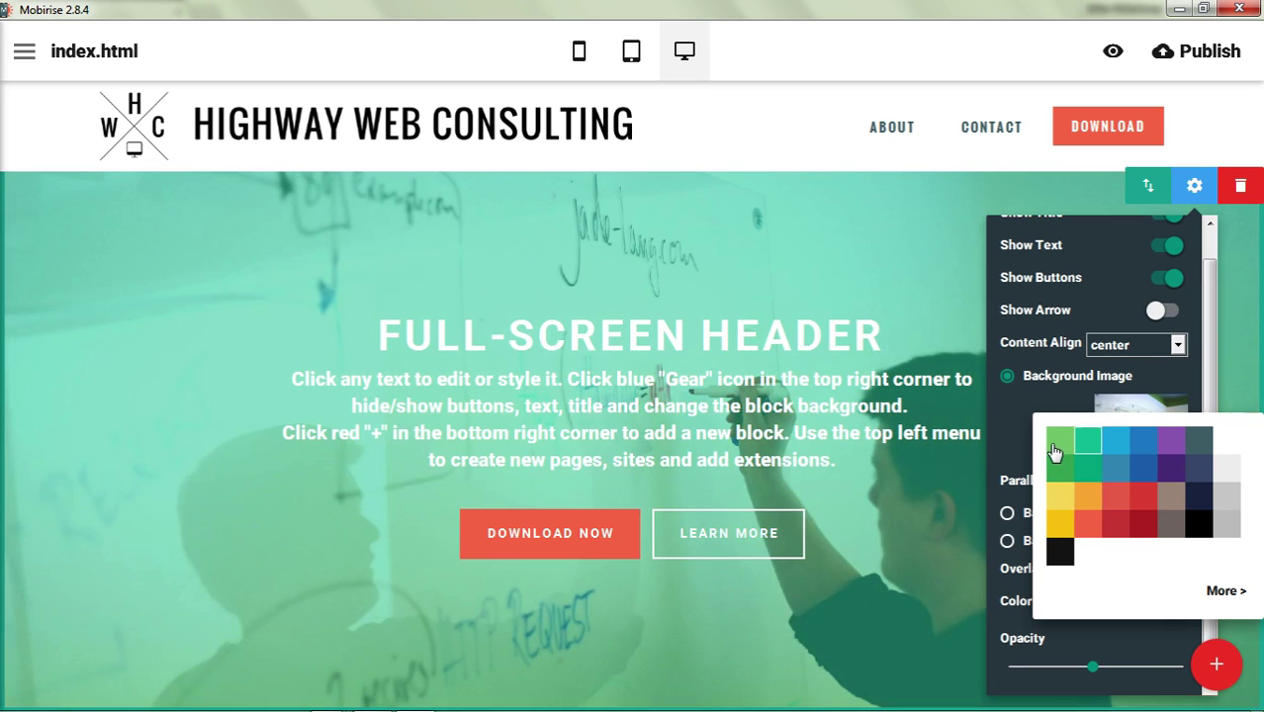
click(1057, 444)
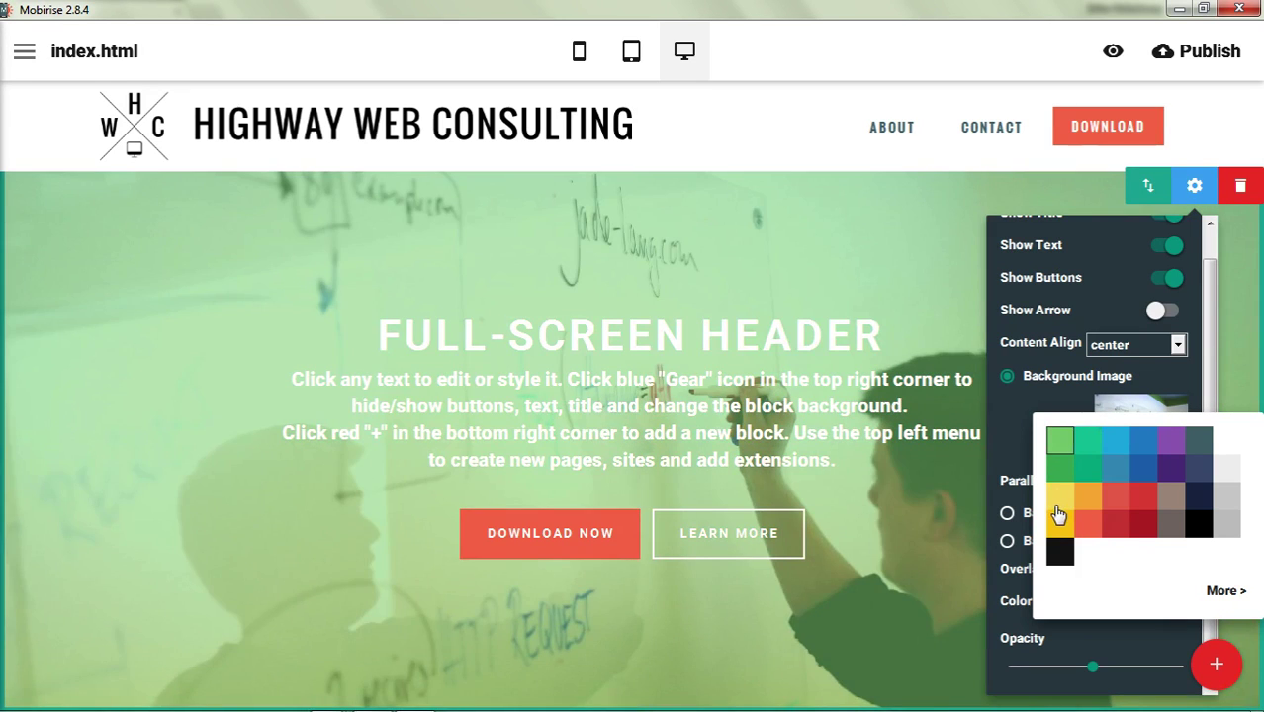
click(1057, 506)
click(1058, 532)
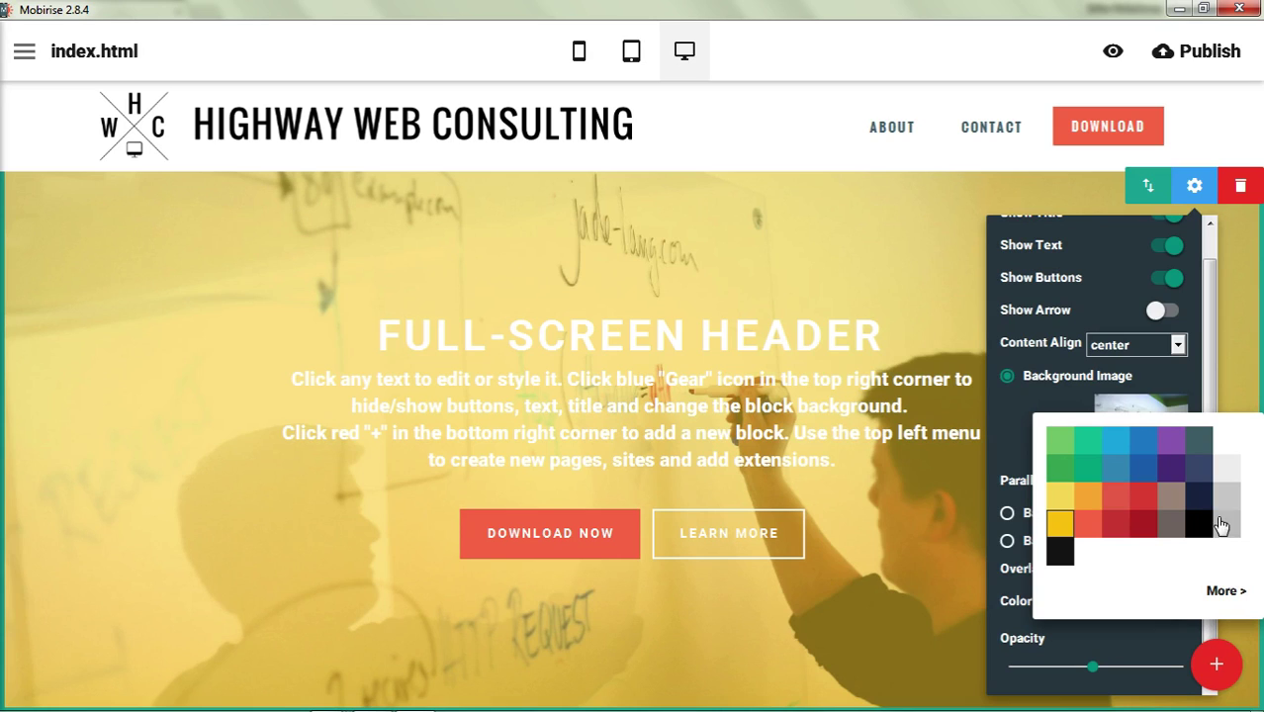
click(1226, 591)
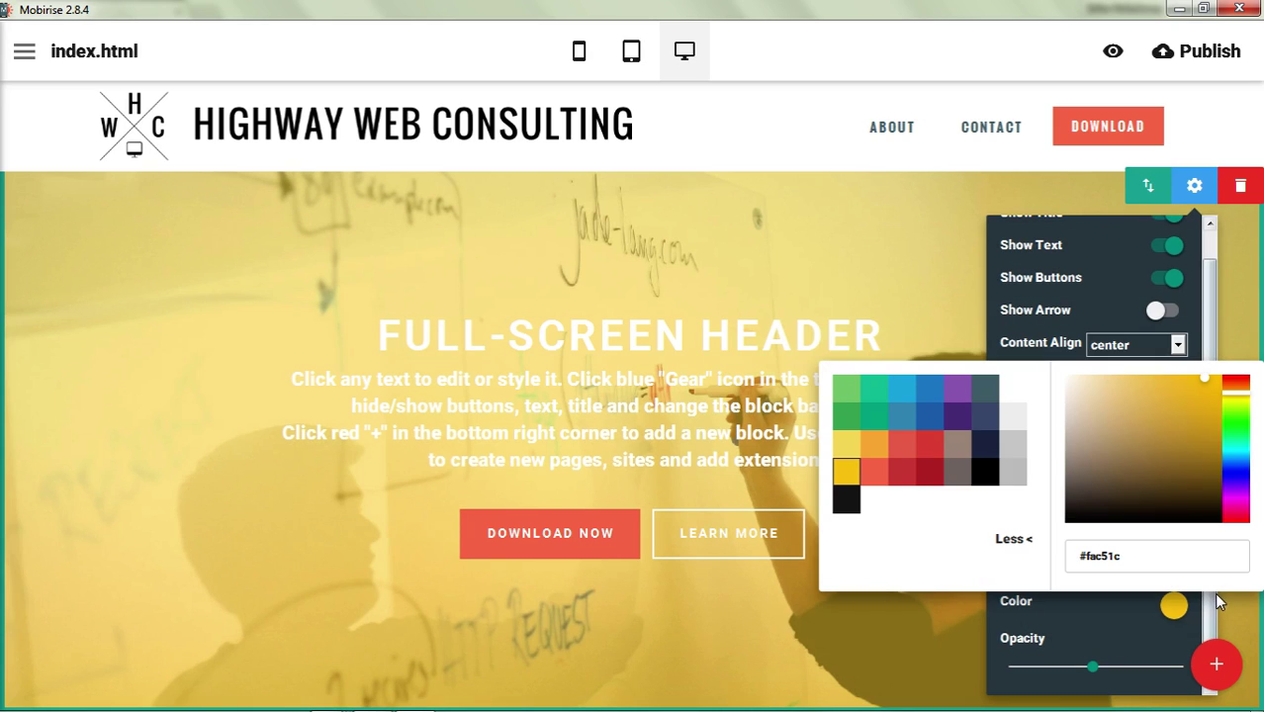
click(1024, 540)
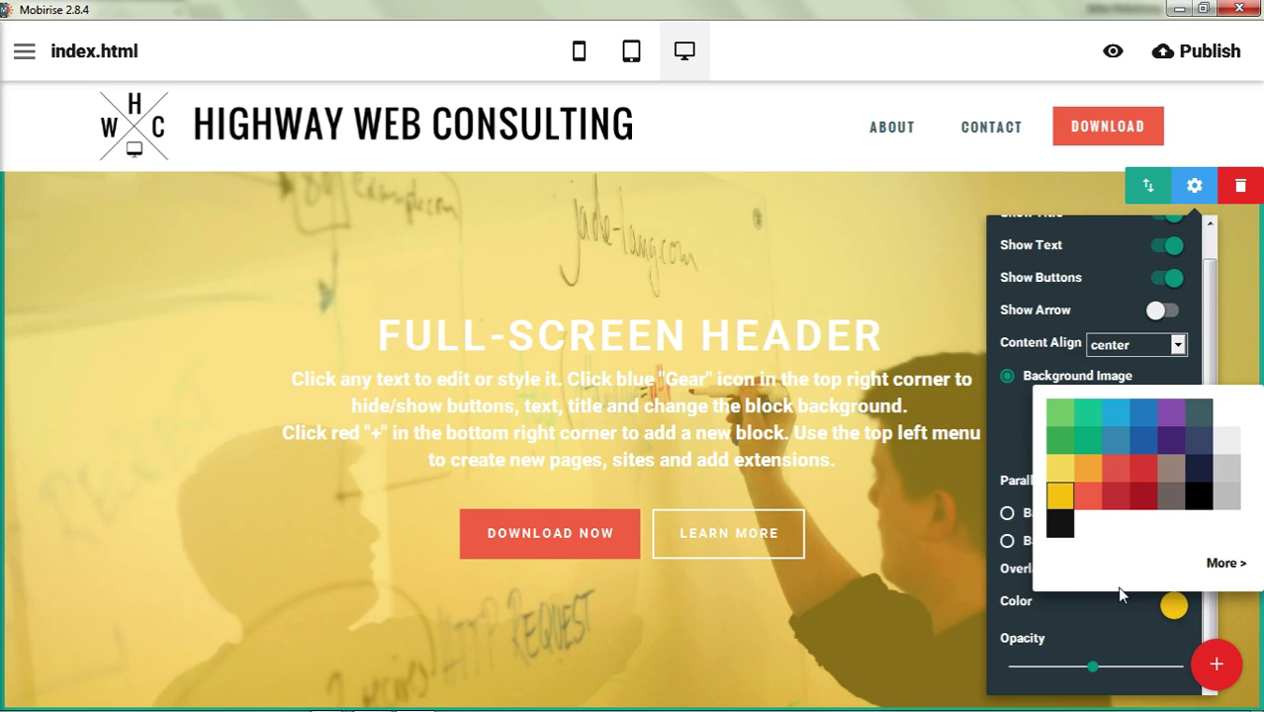
- Compare black, white and several gray overlay colors, and set the overlay color to black
click(1195, 497)
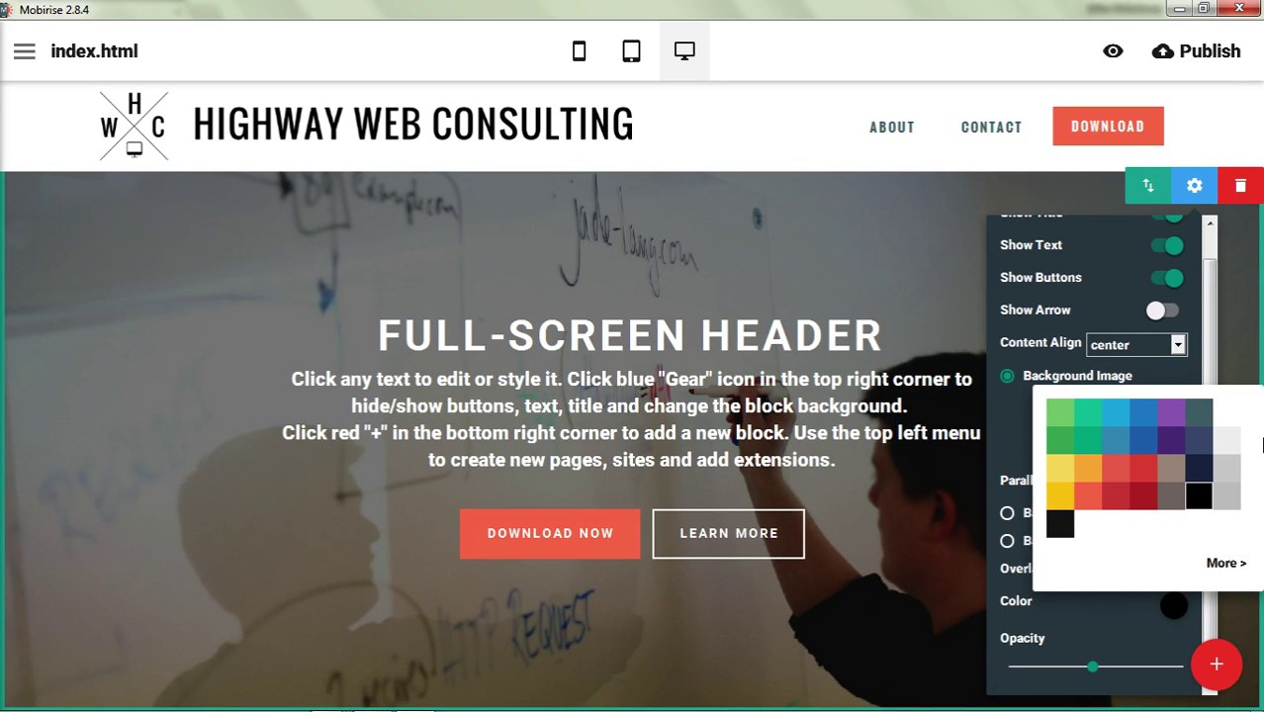
click(1228, 415)
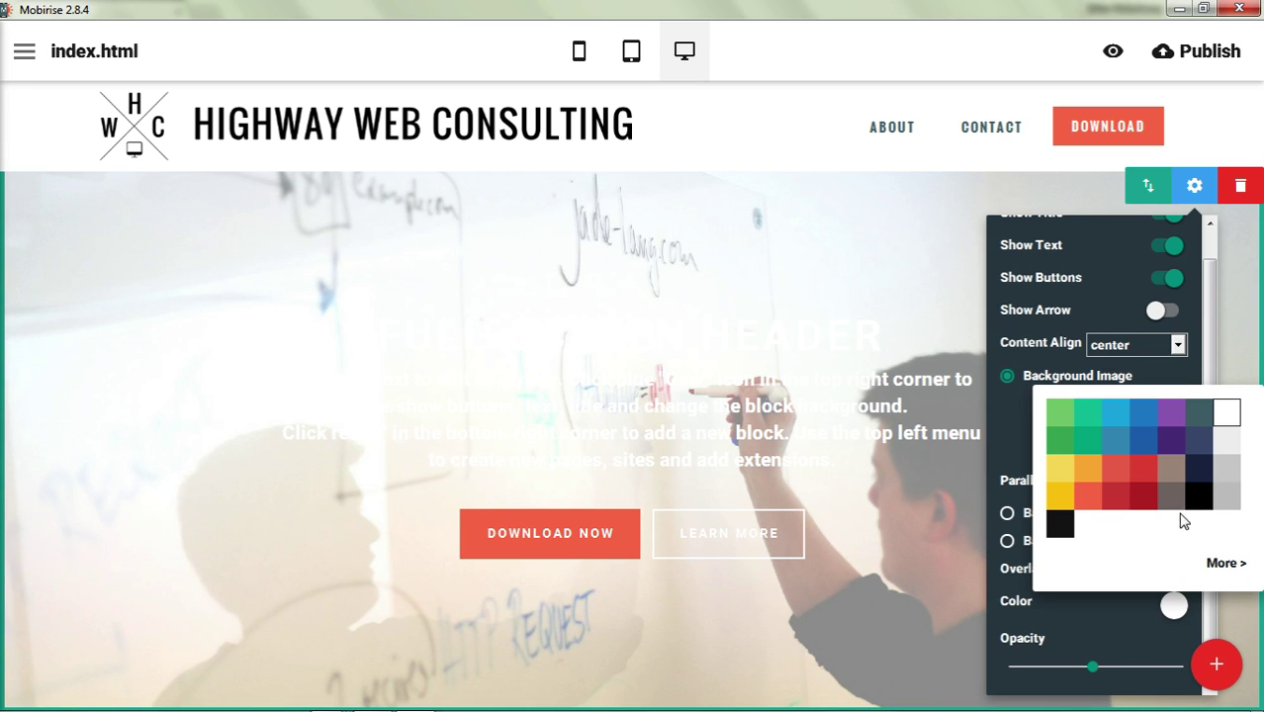
click(1064, 528)
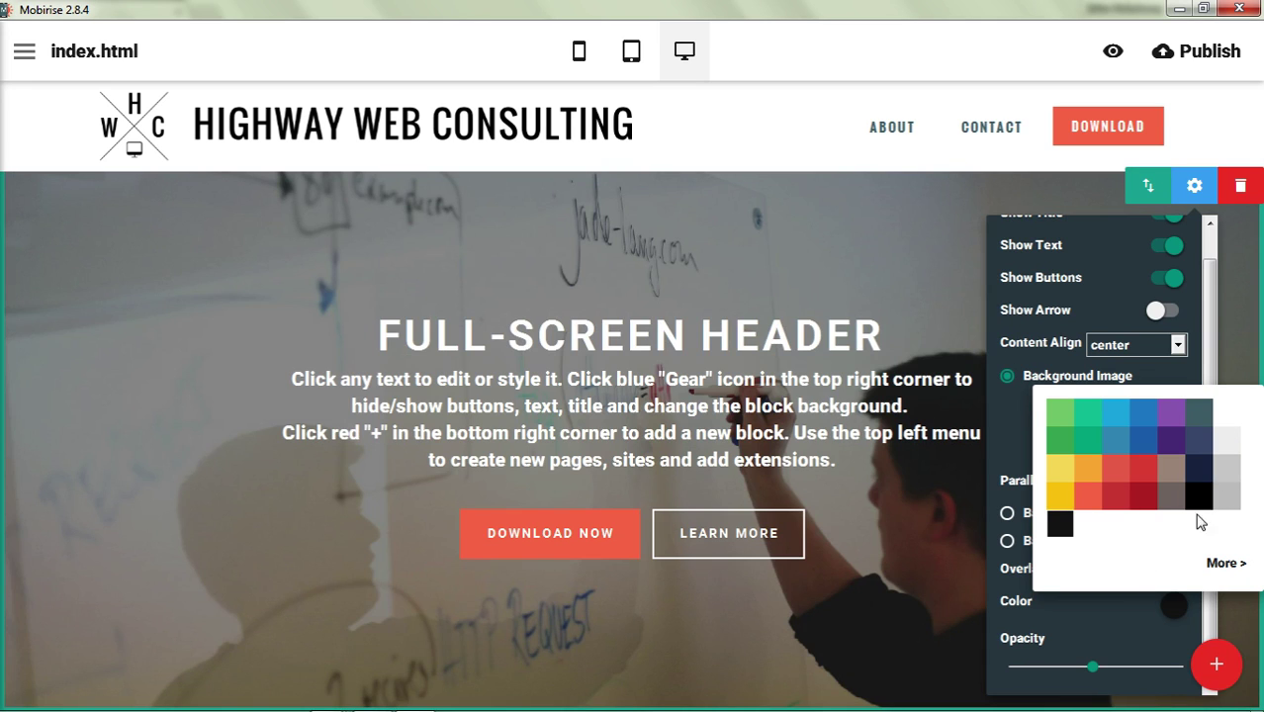
click(1226, 480)
click(1226, 440)
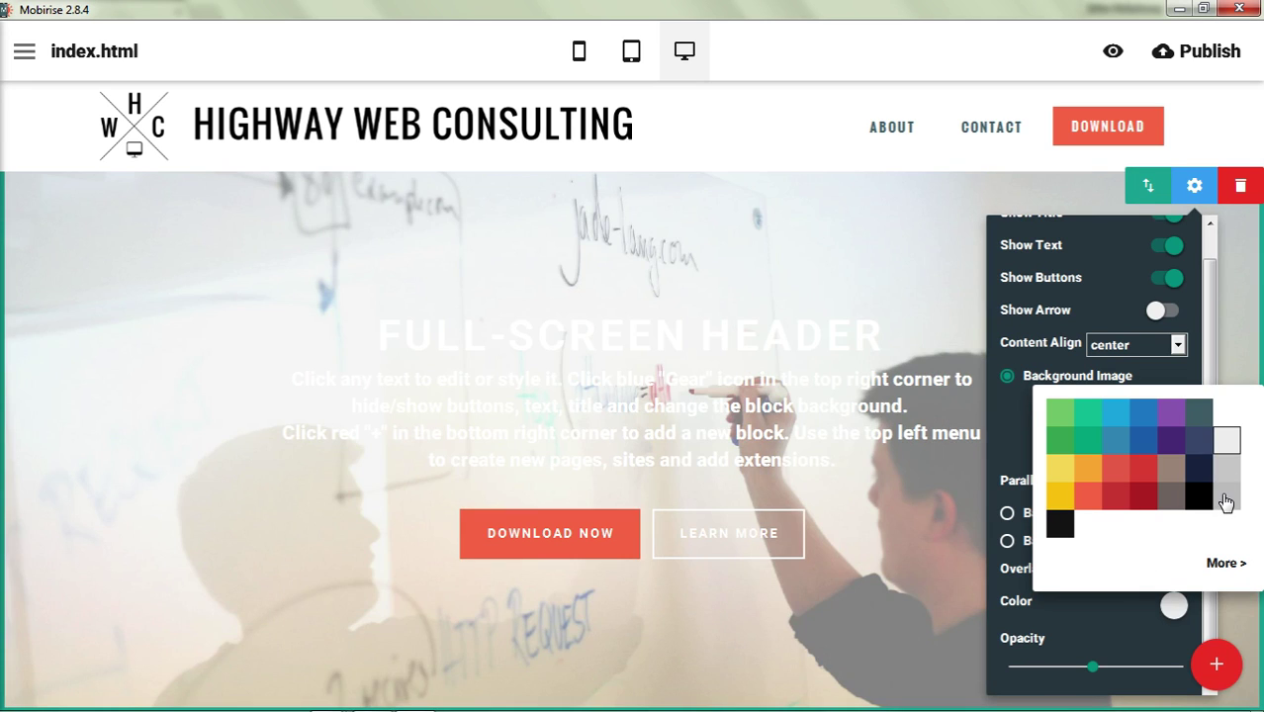
click(1226, 501)
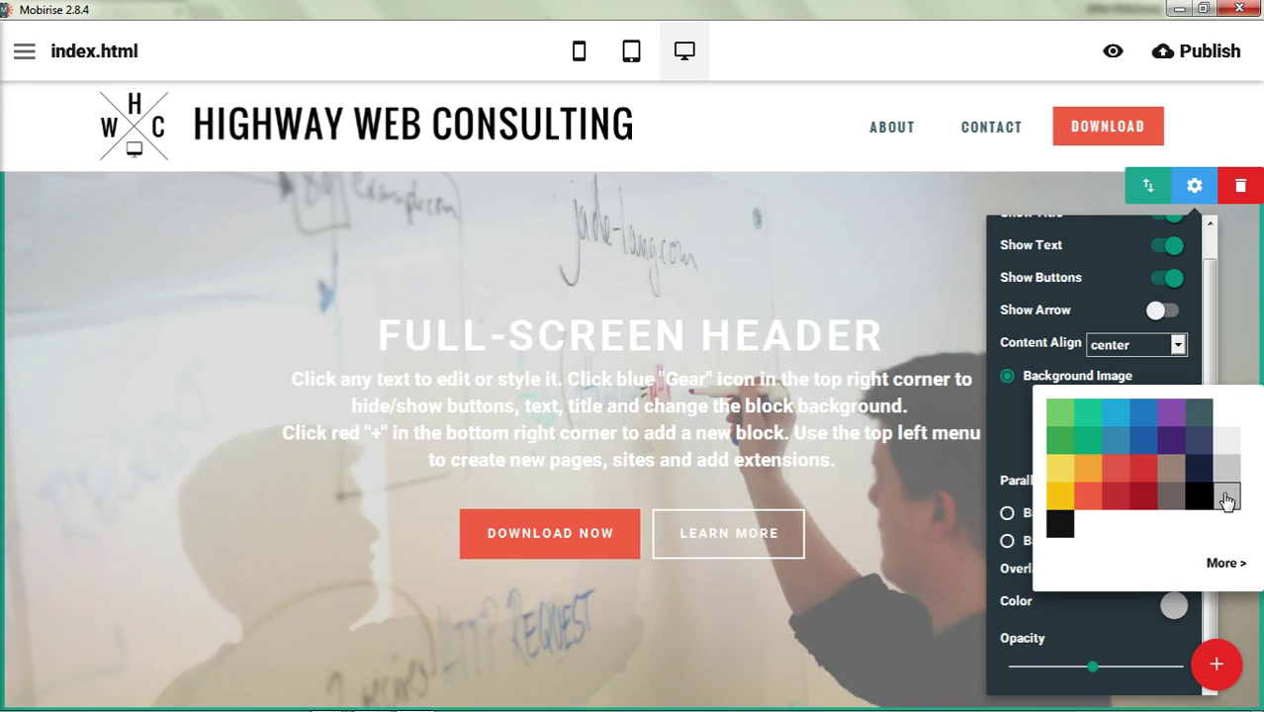
click(1171, 490)
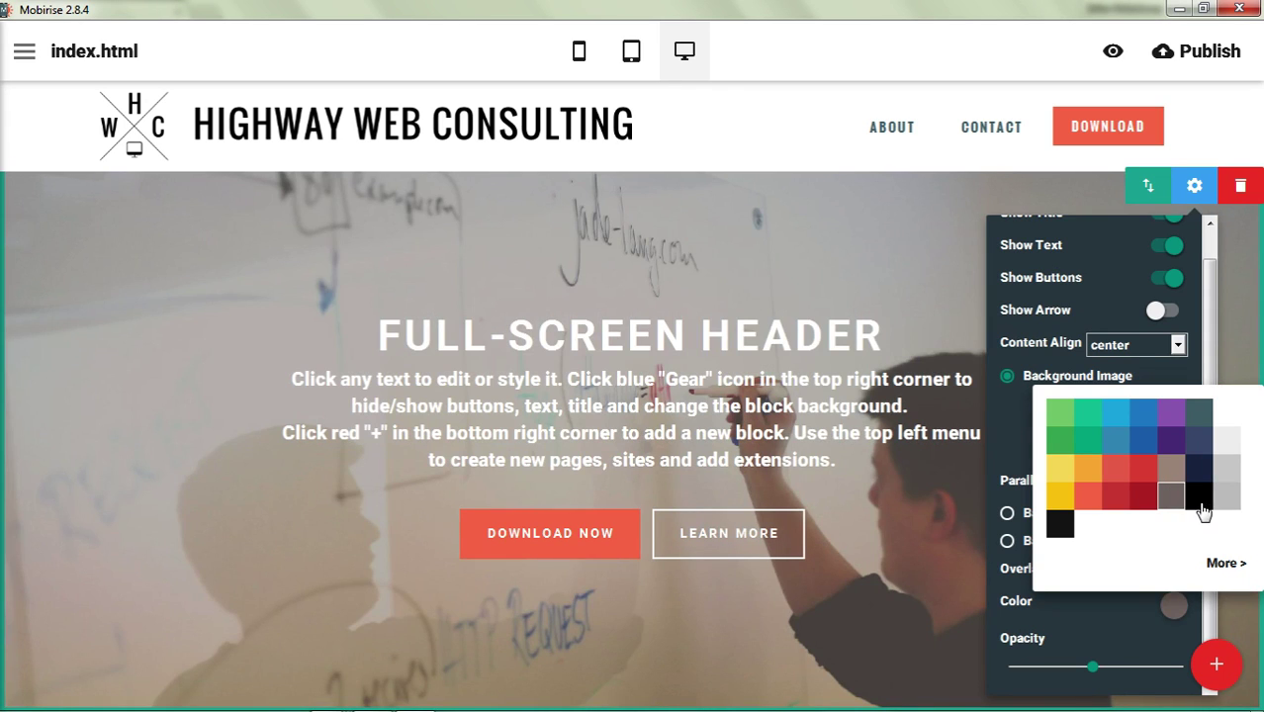
click(1198, 498)
click(1116, 615)
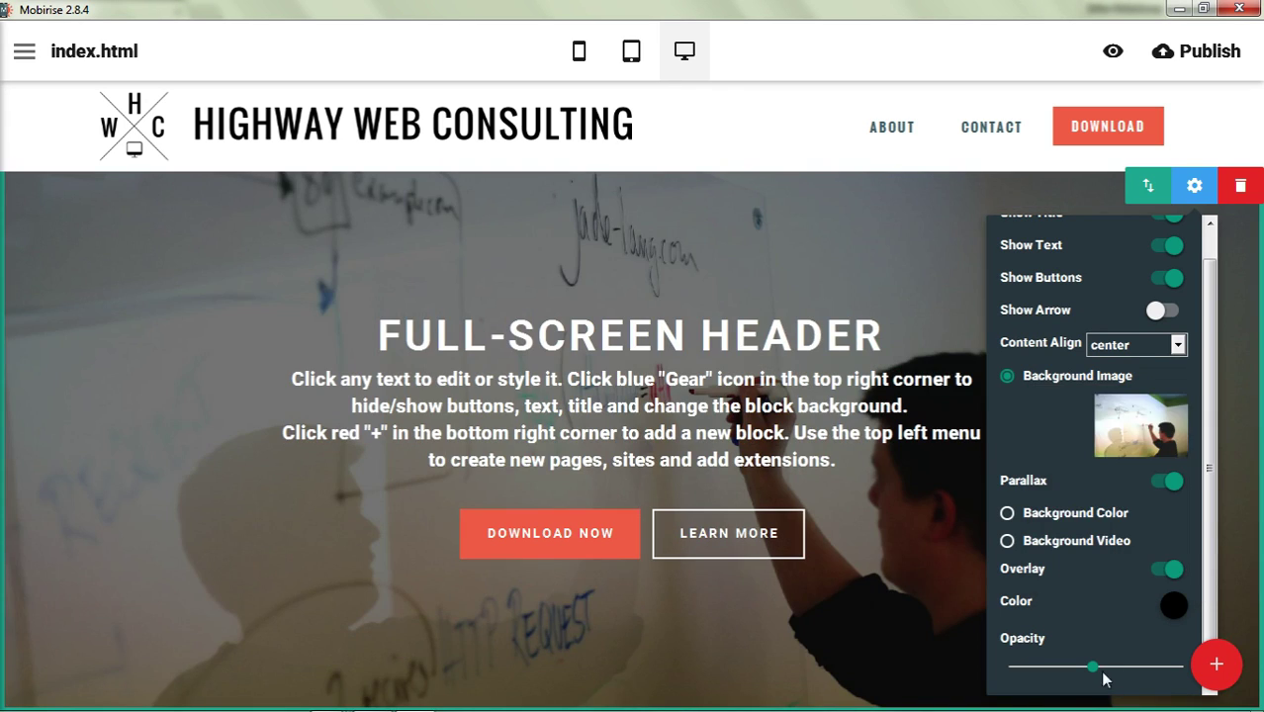
- Raise the overlay's opacity to about three quarters and switch the header block's background to the default YouTube video
drag(1086, 666, 1142, 666)
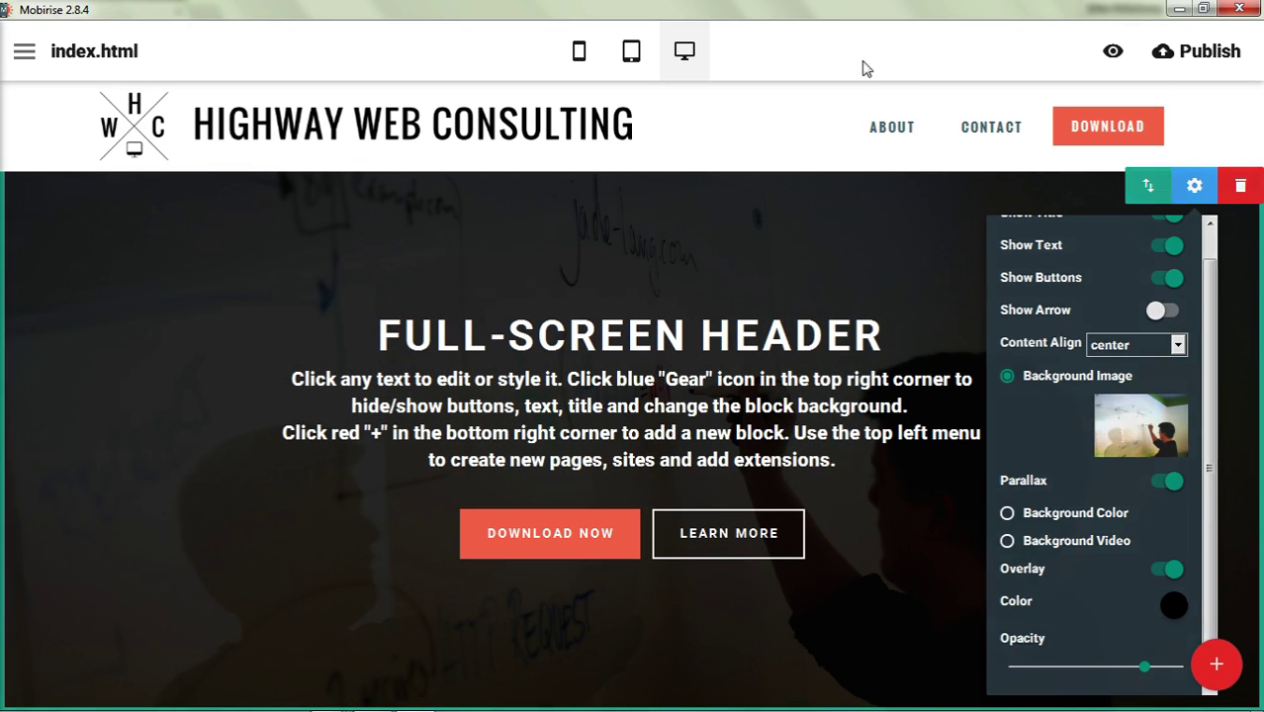
click(911, 436)
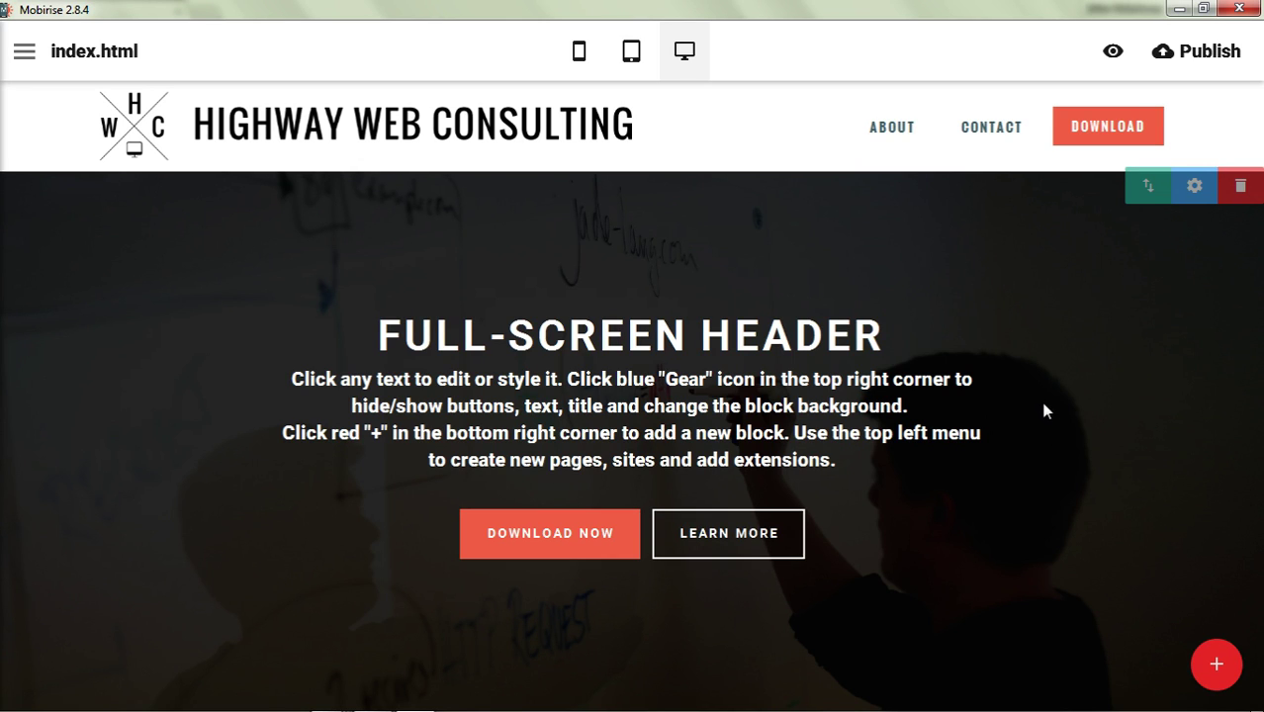
click(1191, 188)
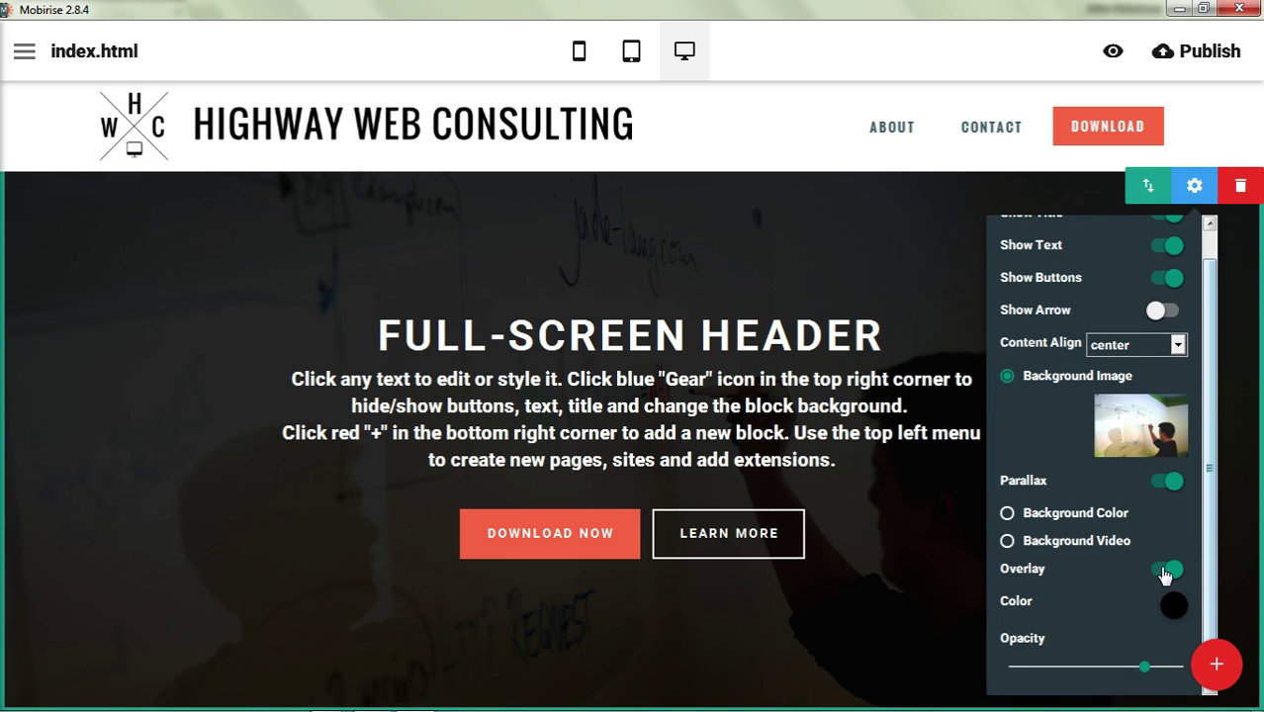
click(1073, 550)
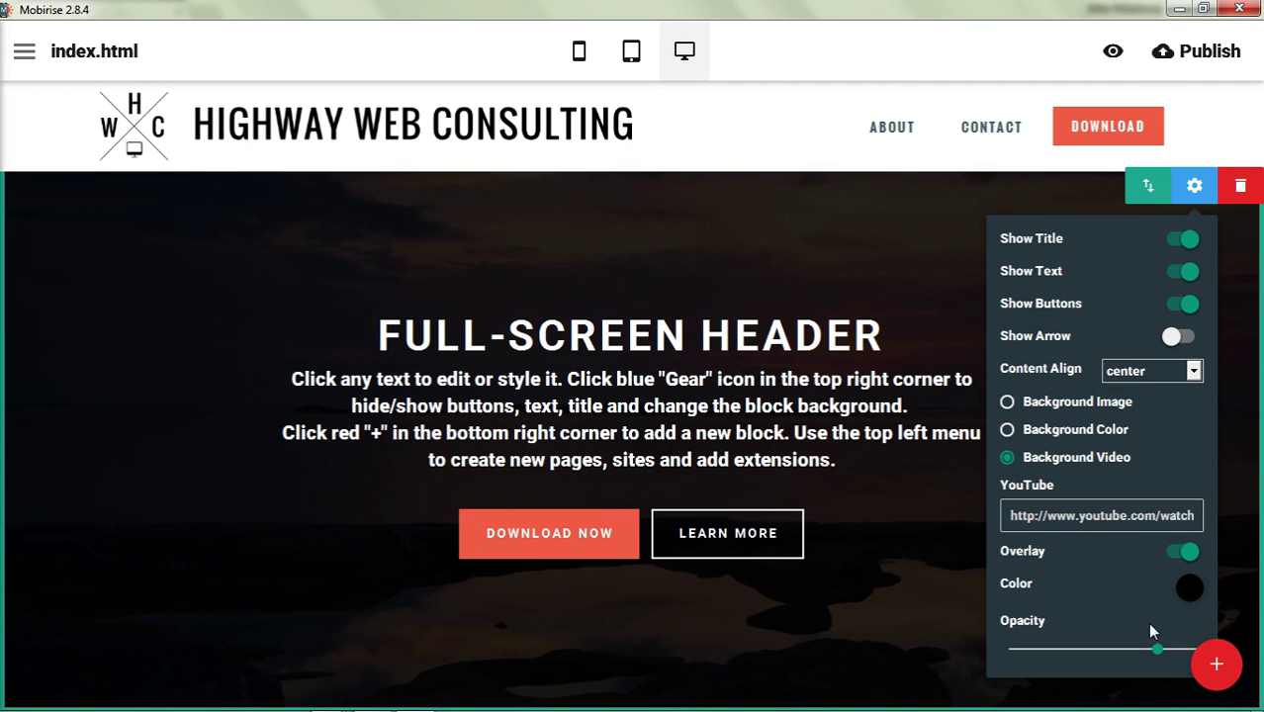
- Toggle the header block's overlay off and on, and switch the block's background back to the image
click(1187, 554)
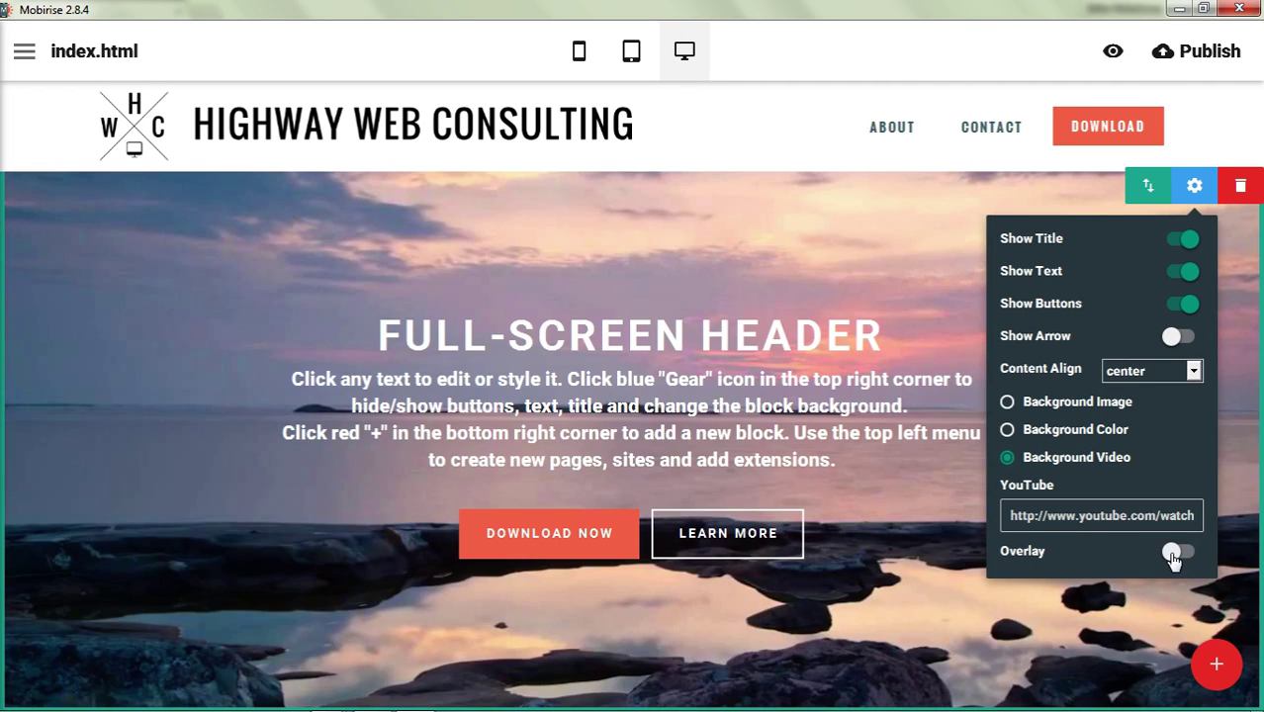
click(1178, 556)
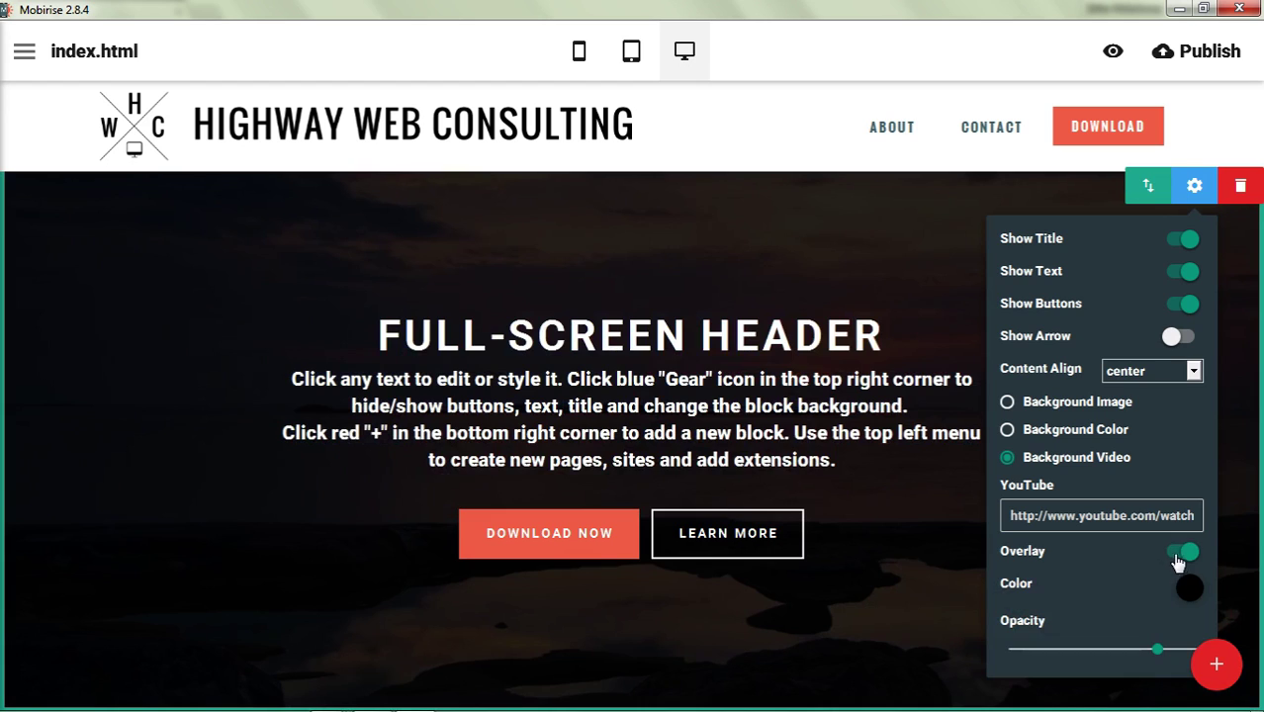
click(1122, 403)
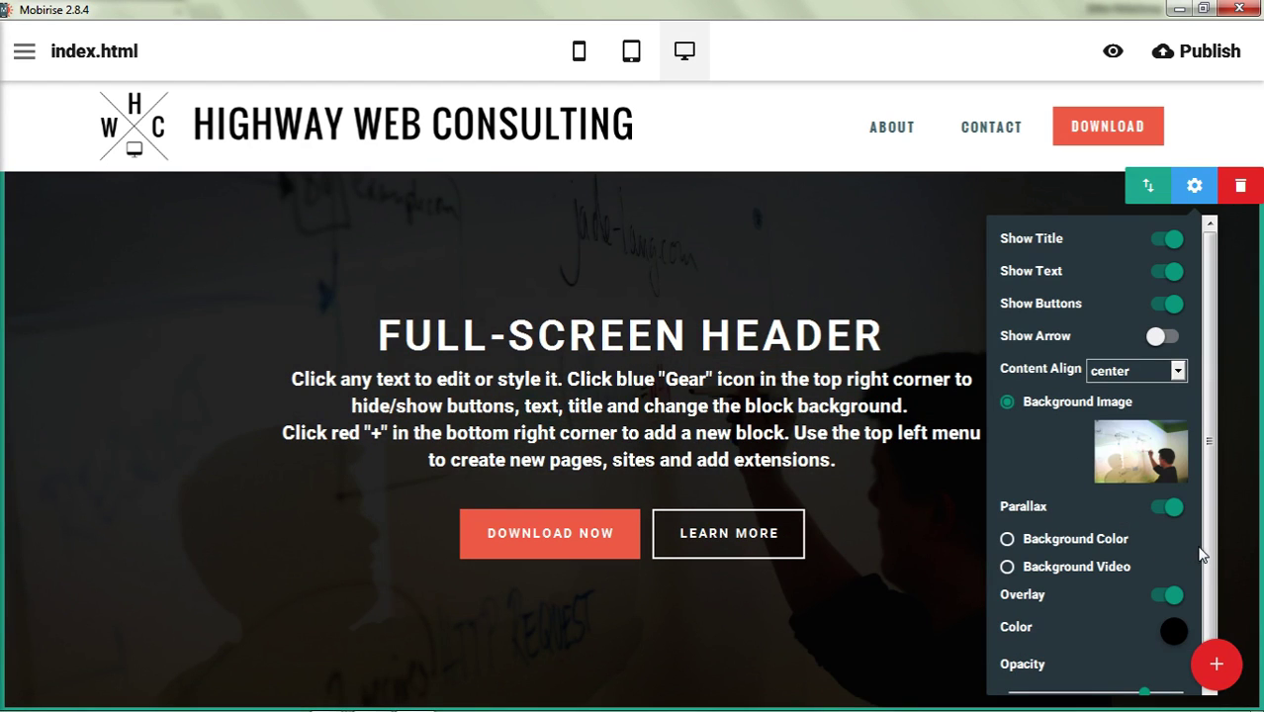
click(893, 52)
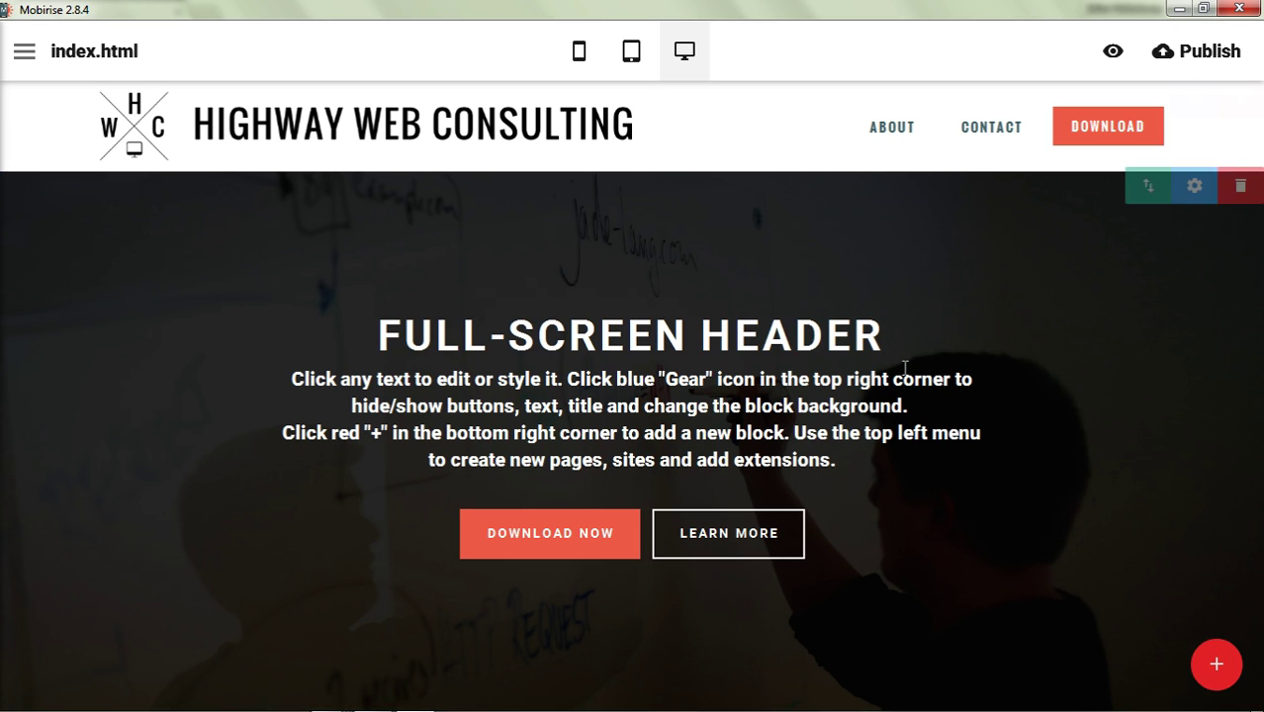
- Set the header block's description font to Slabo 27px and its FULL-SCREEN HEADER title font to Open Sans
click(638, 407)
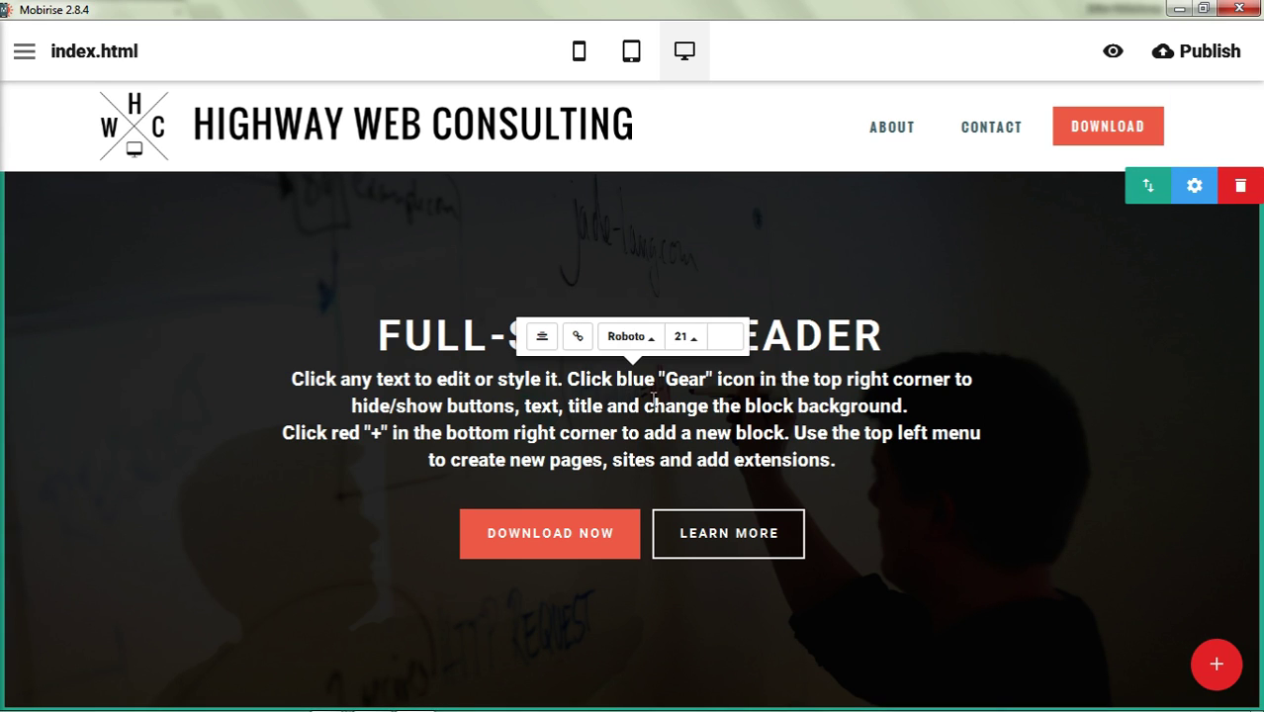
click(632, 337)
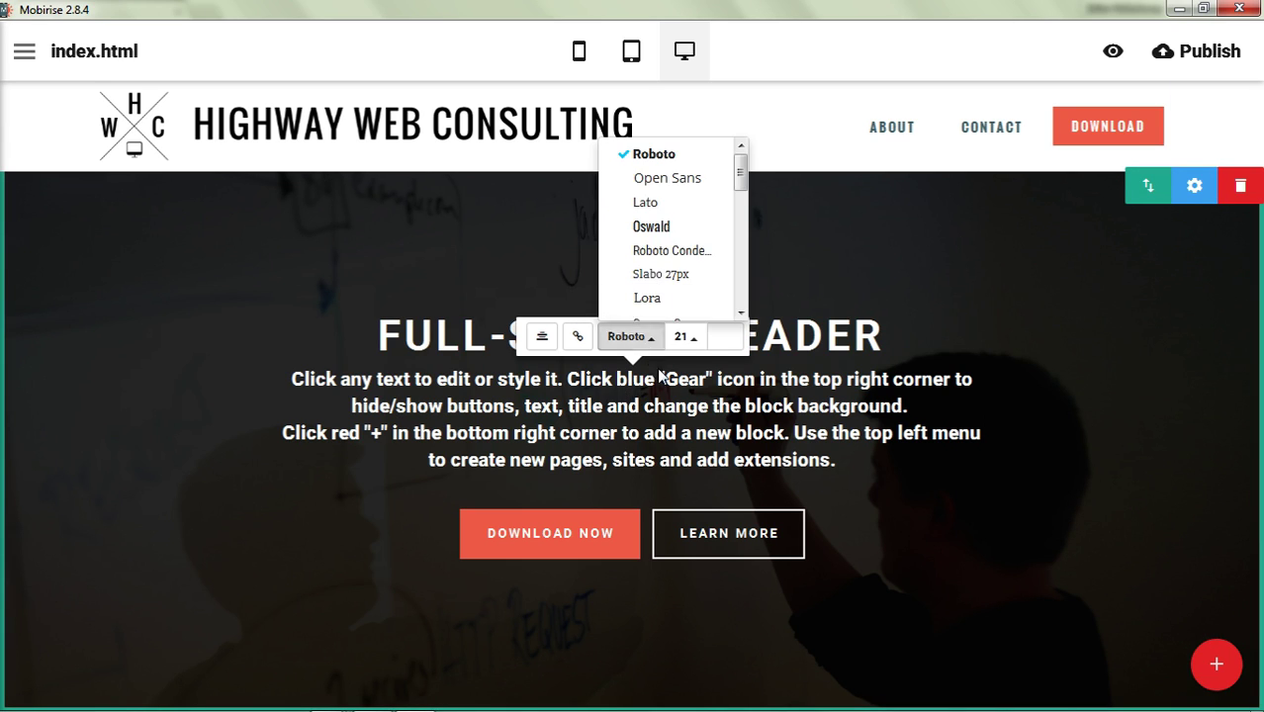
click(670, 277)
click(825, 332)
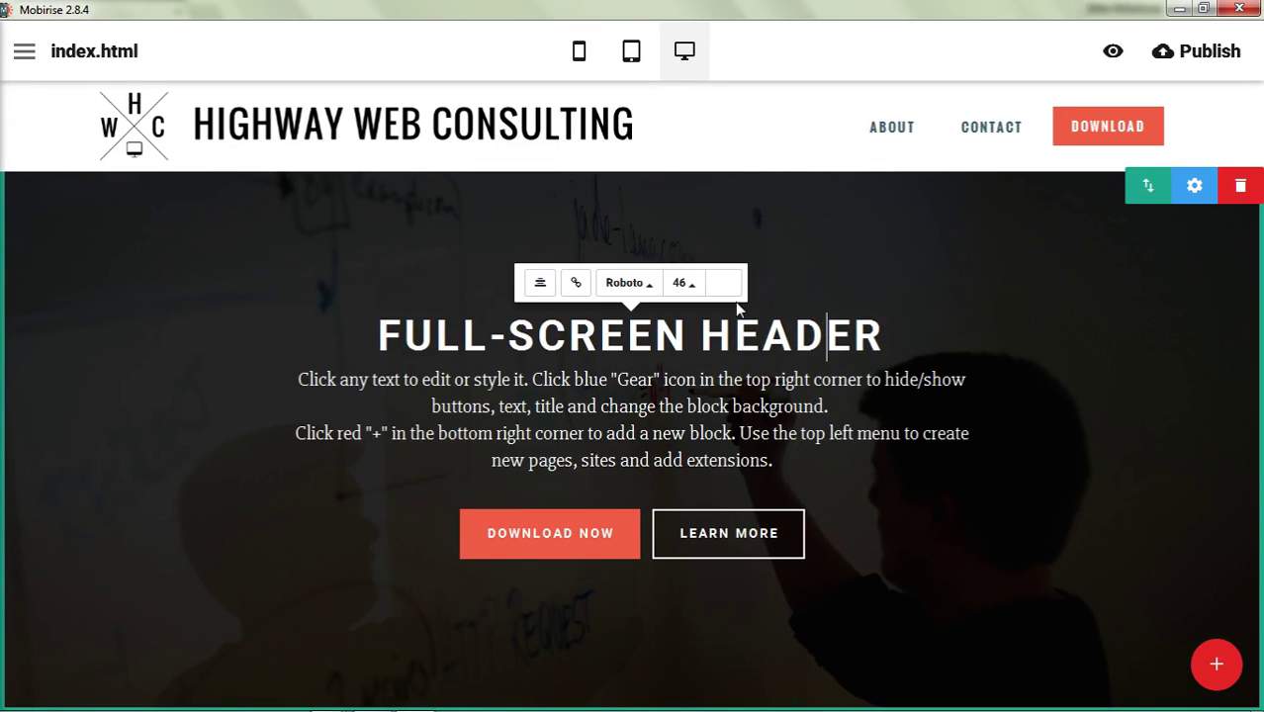
click(624, 283)
click(664, 125)
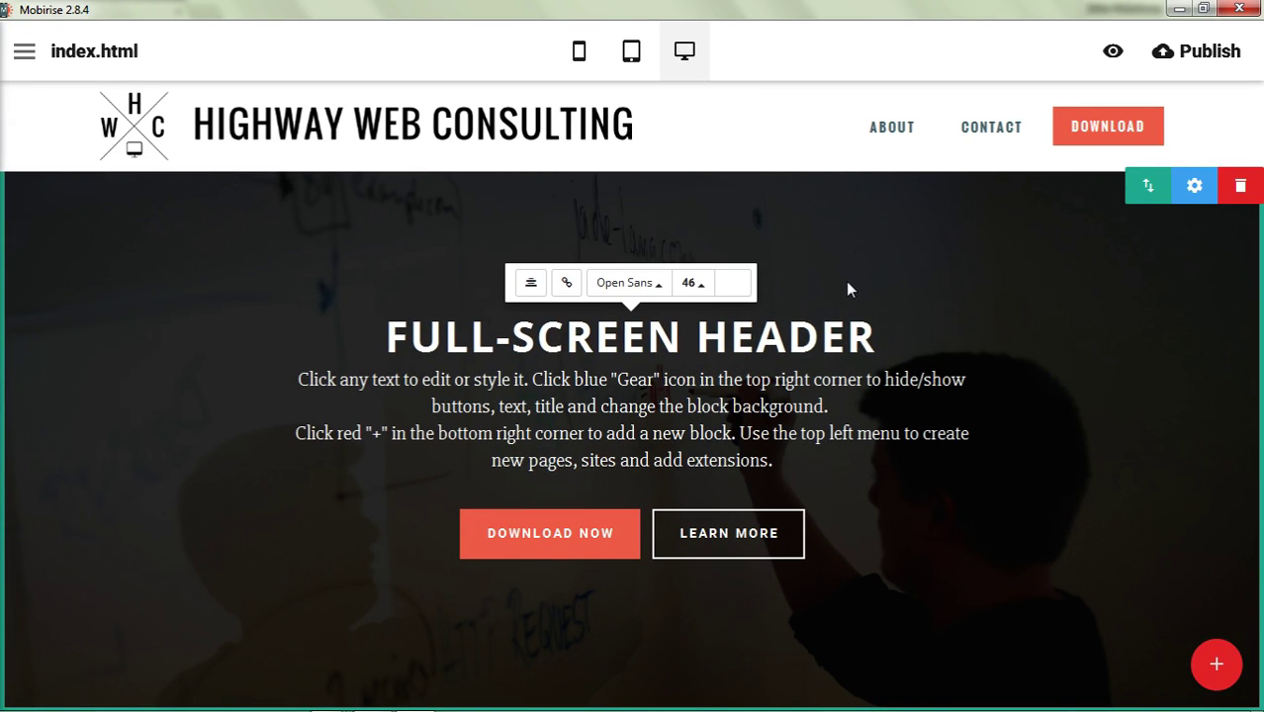
- Examine the DOWNLOAD NOW button's link settings, including the display text and the page and anchor choices, and close them
click(580, 530)
click(445, 481)
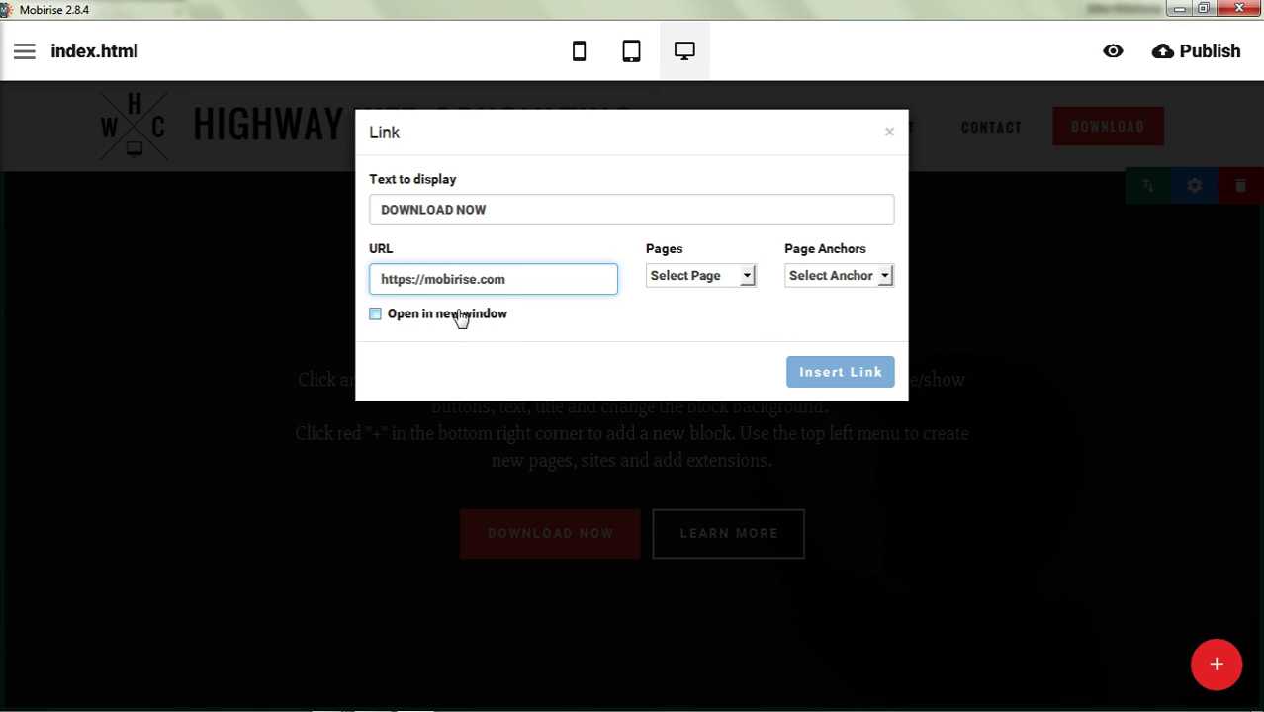
click(689, 277)
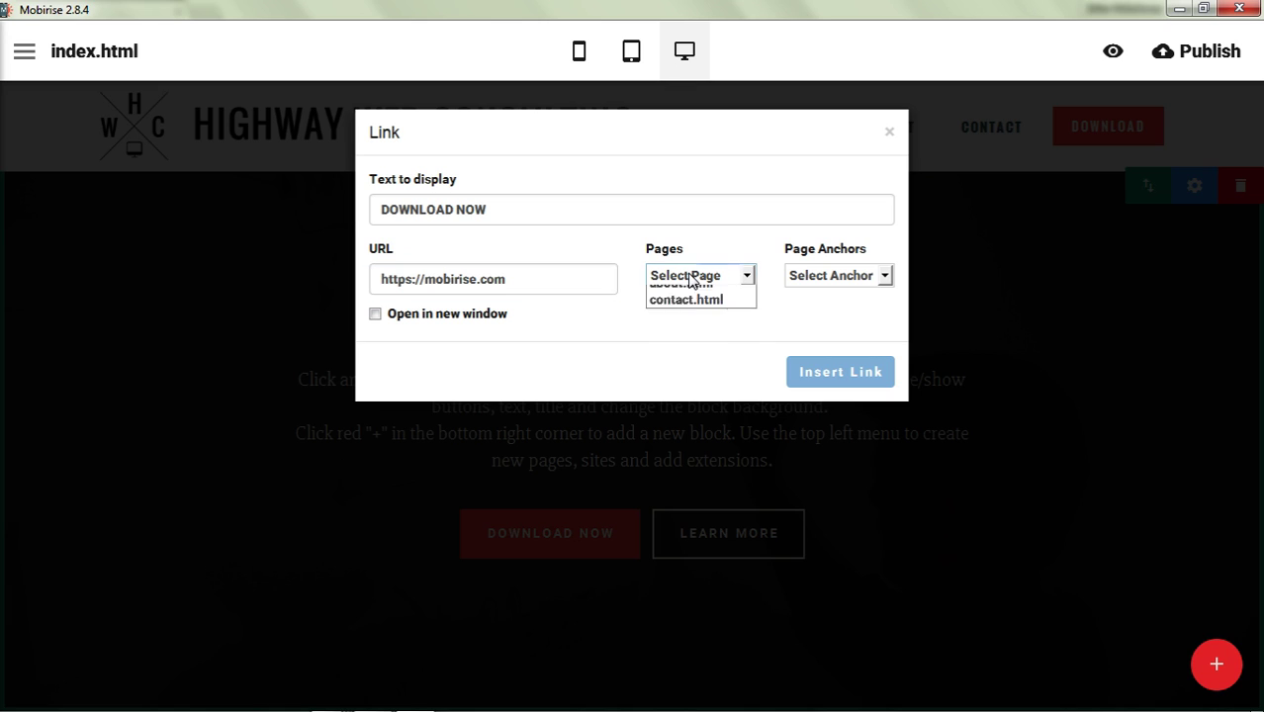
click(855, 281)
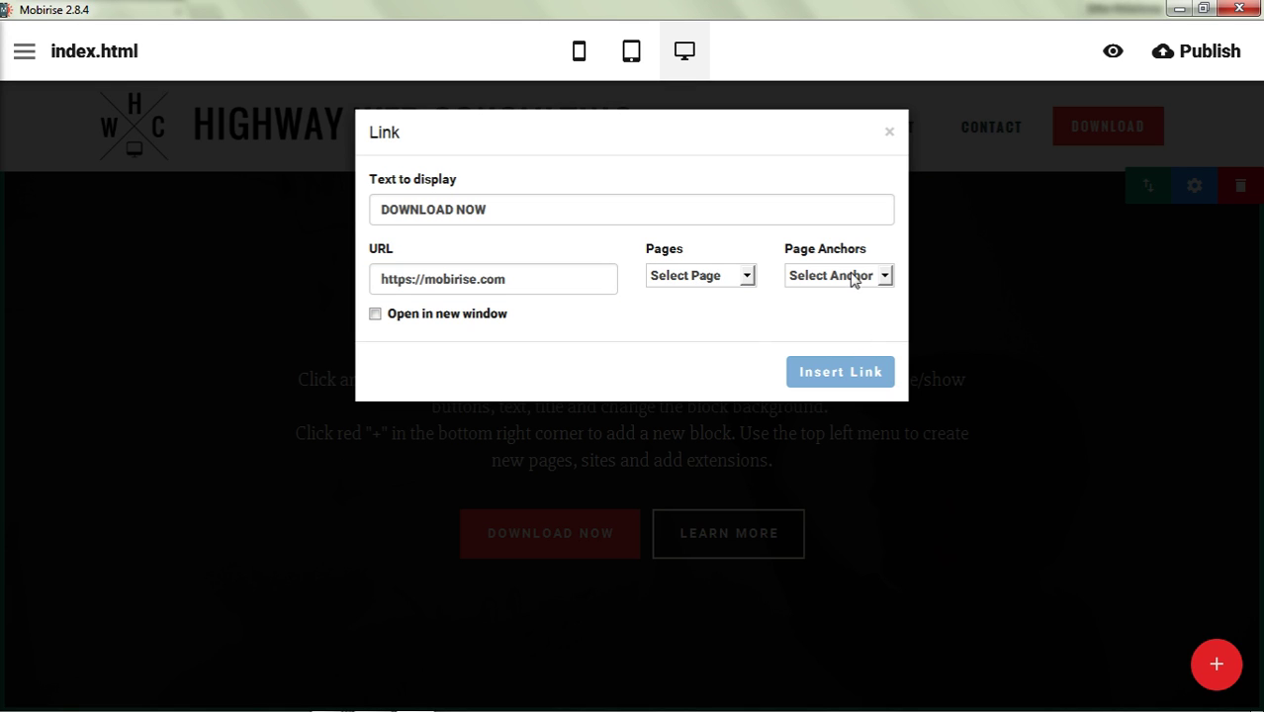
drag(498, 208, 369, 208)
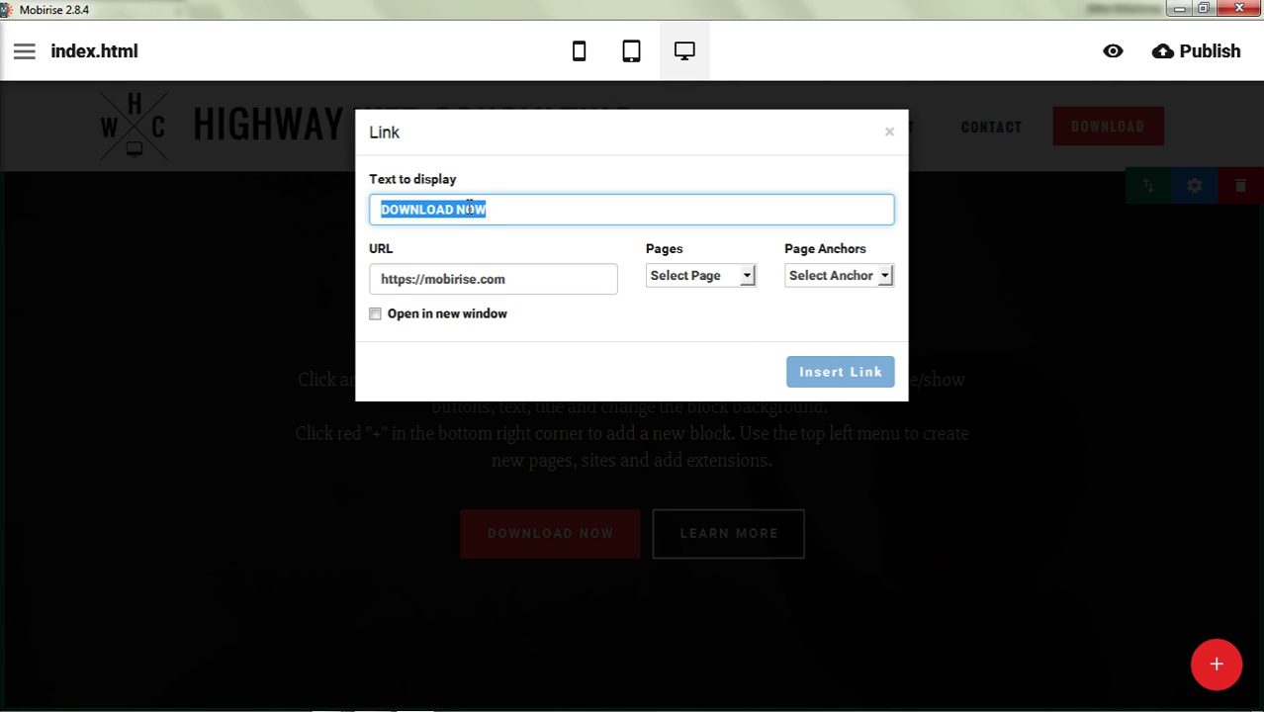
click(890, 130)
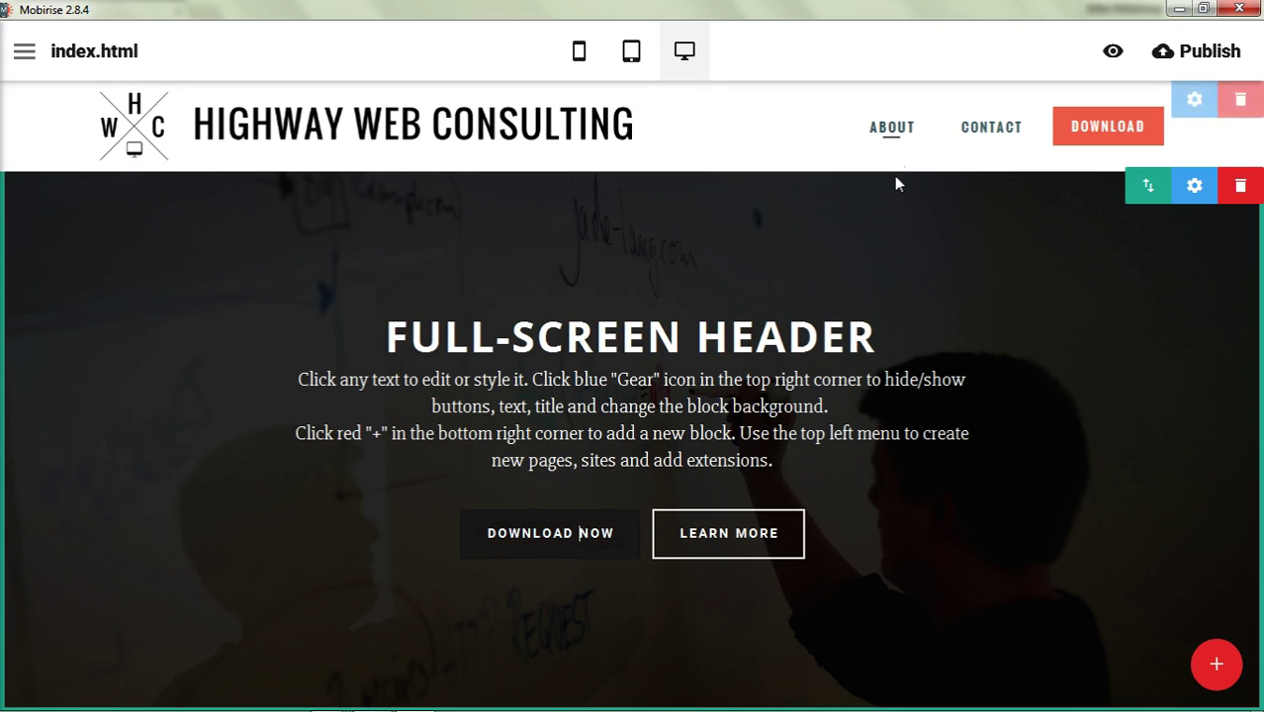
click(1215, 663)
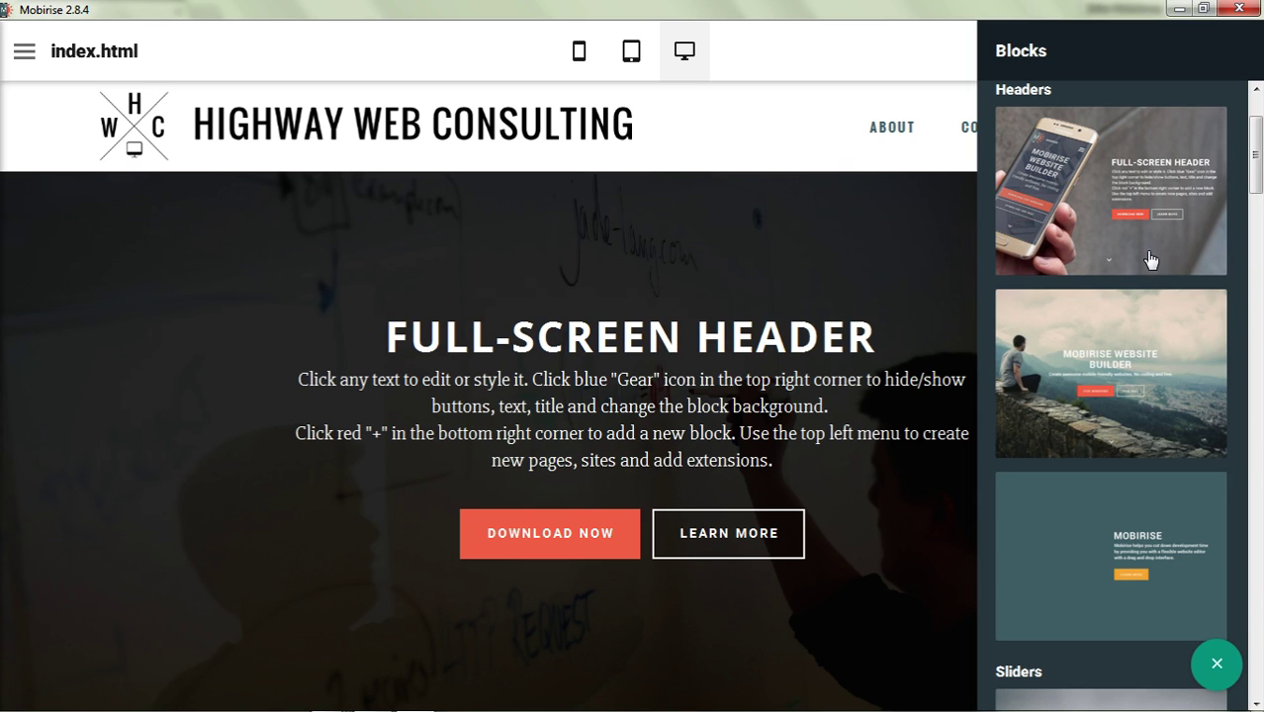
click(714, 431)
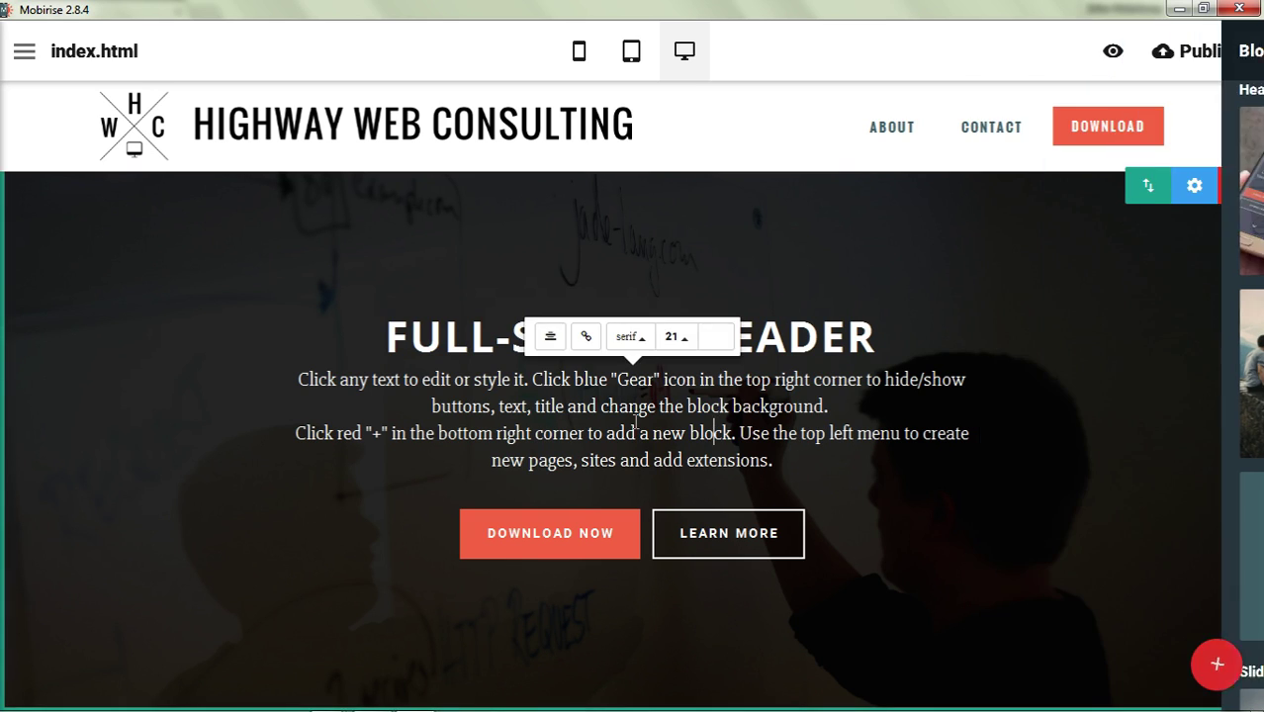
click(1208, 666)
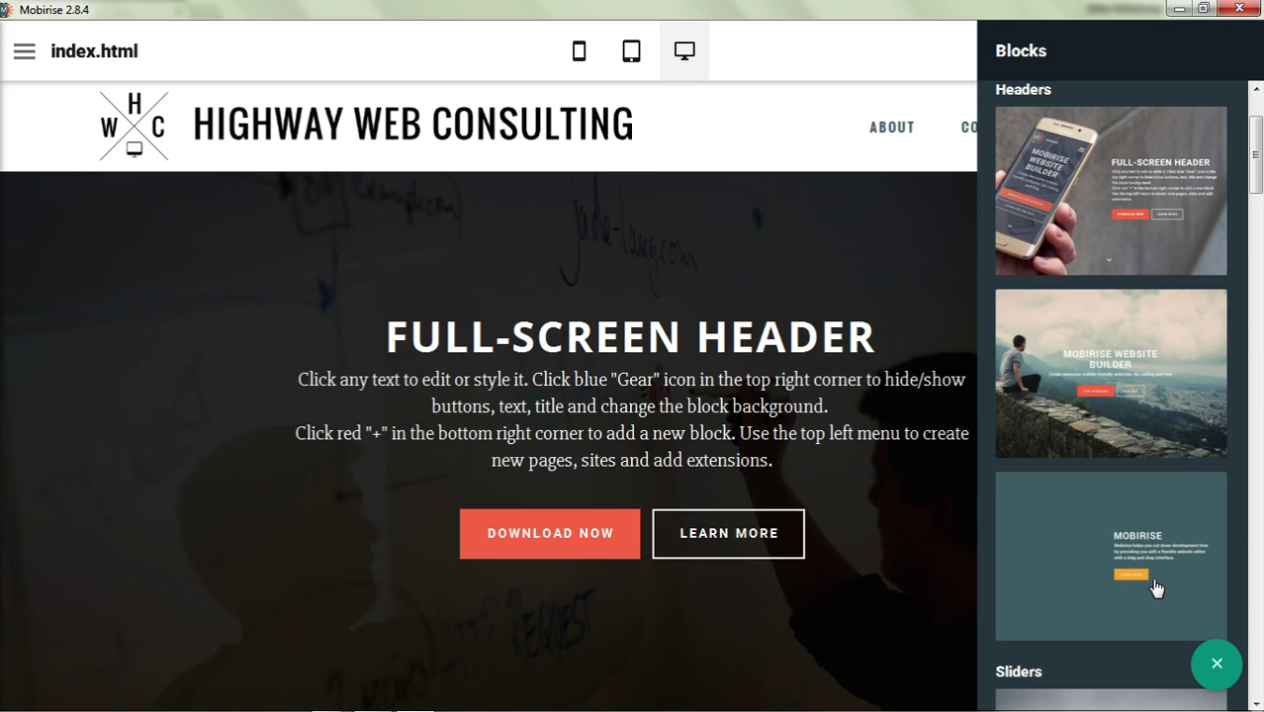
- Add six more copies of the LEARN MORE button to the header block
click(791, 536)
click(815, 480)
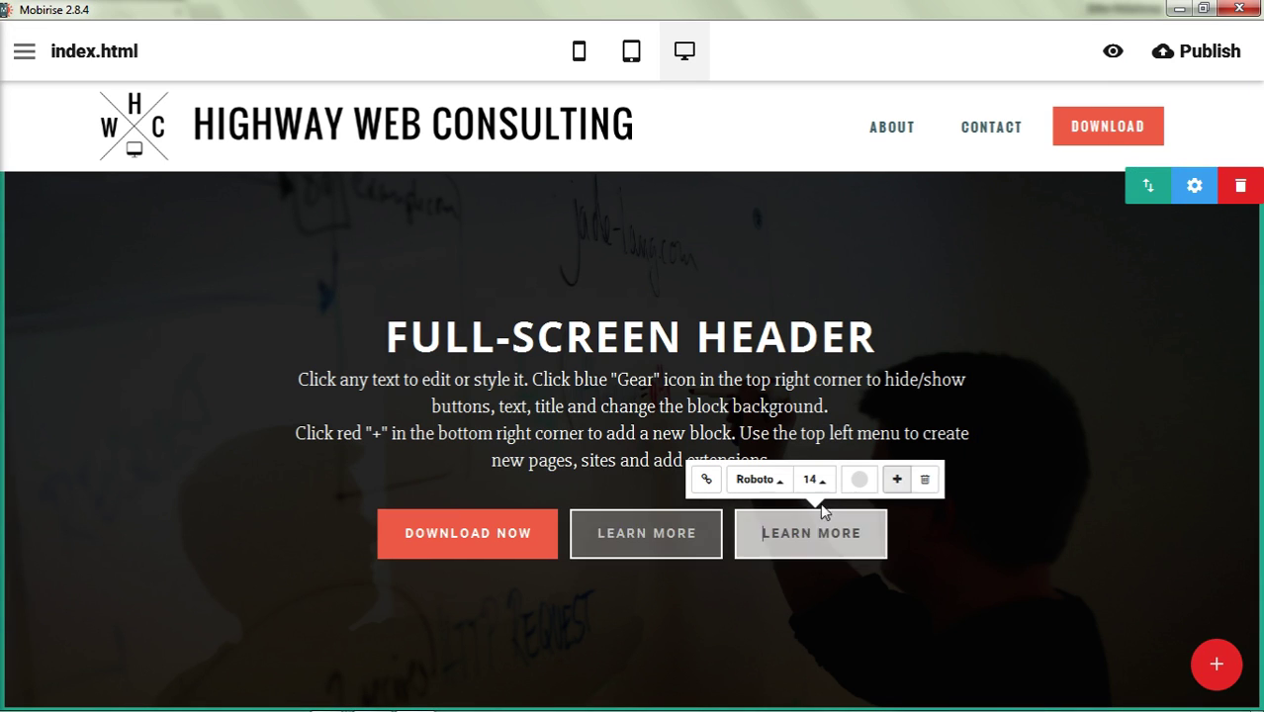
click(897, 479)
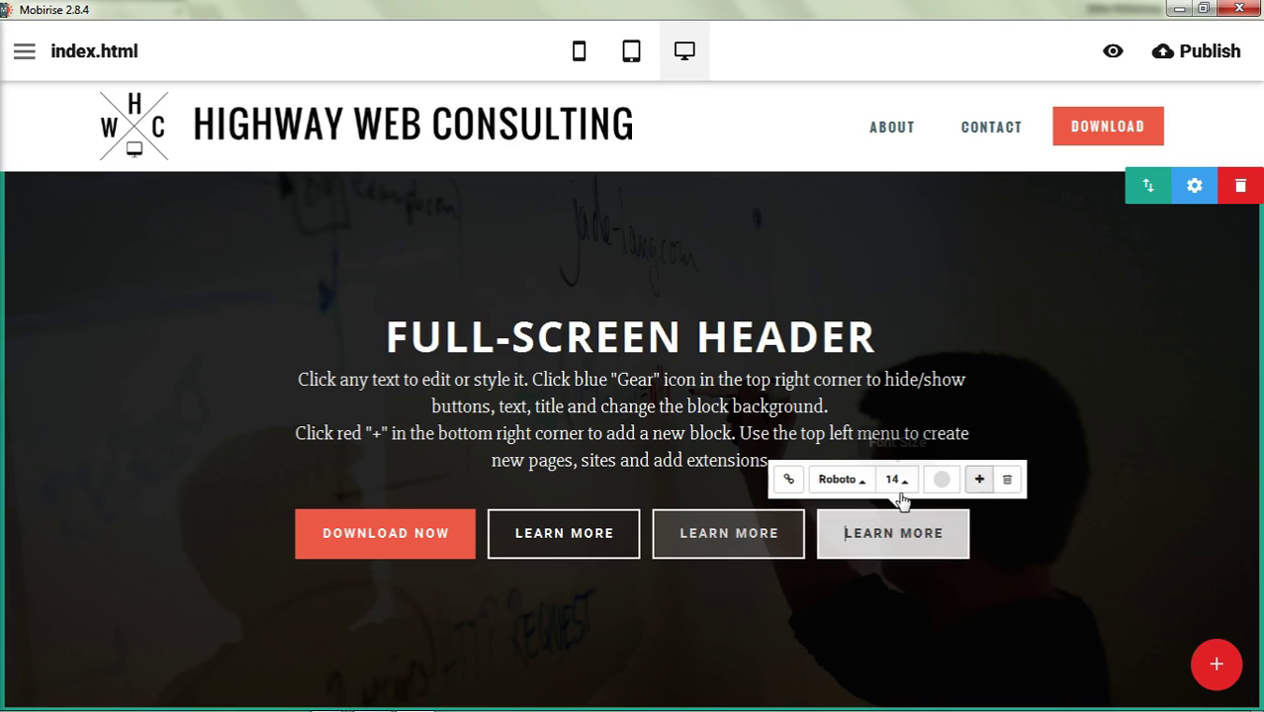
click(979, 480)
click(978, 461)
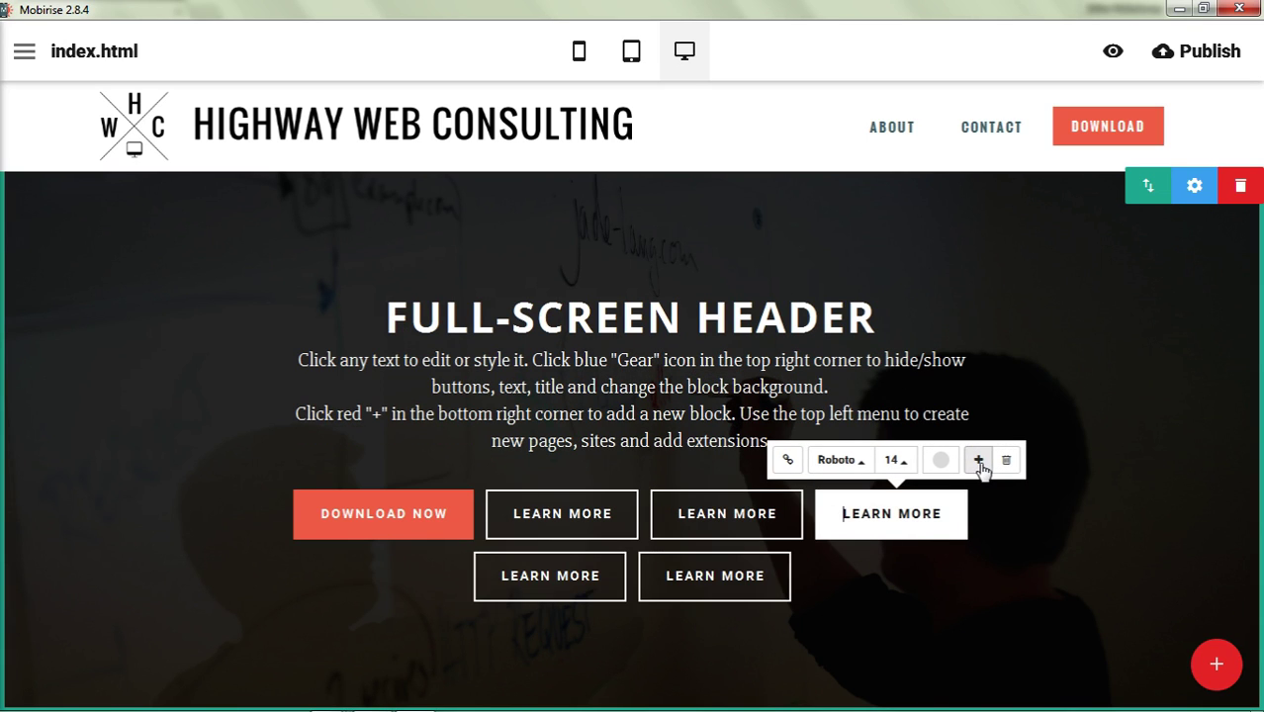
click(978, 460)
click(979, 462)
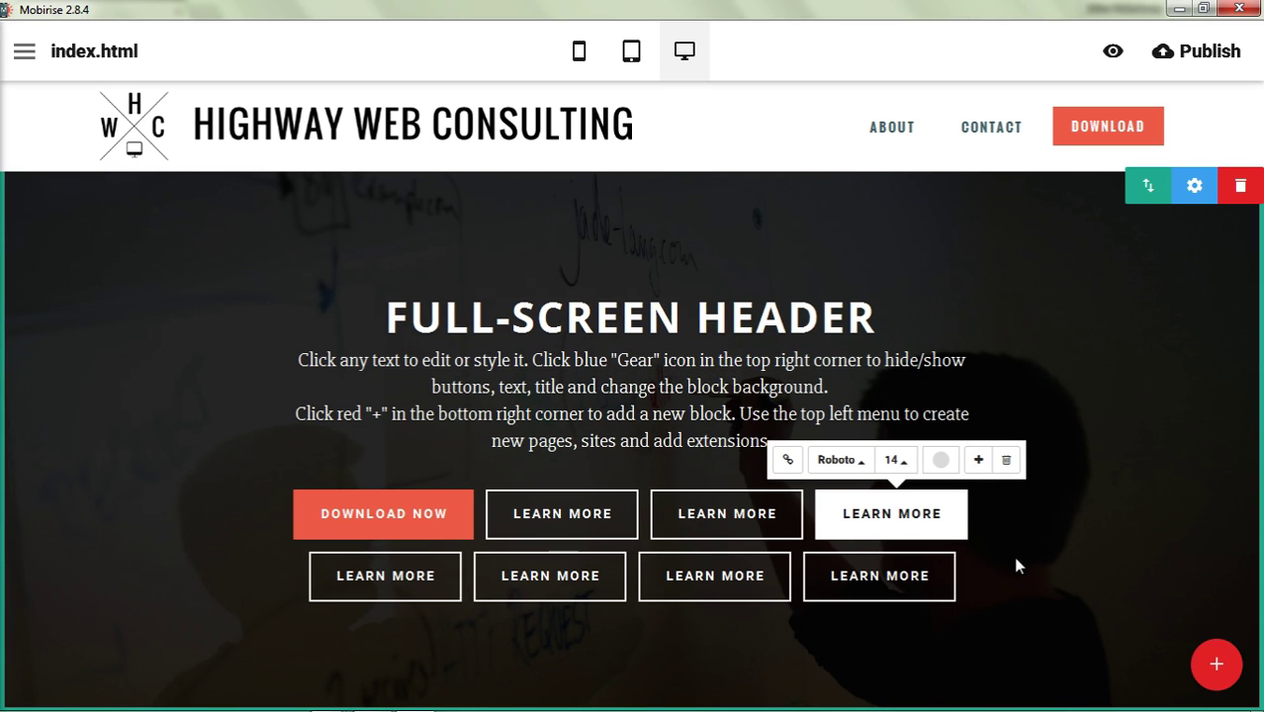
click(899, 65)
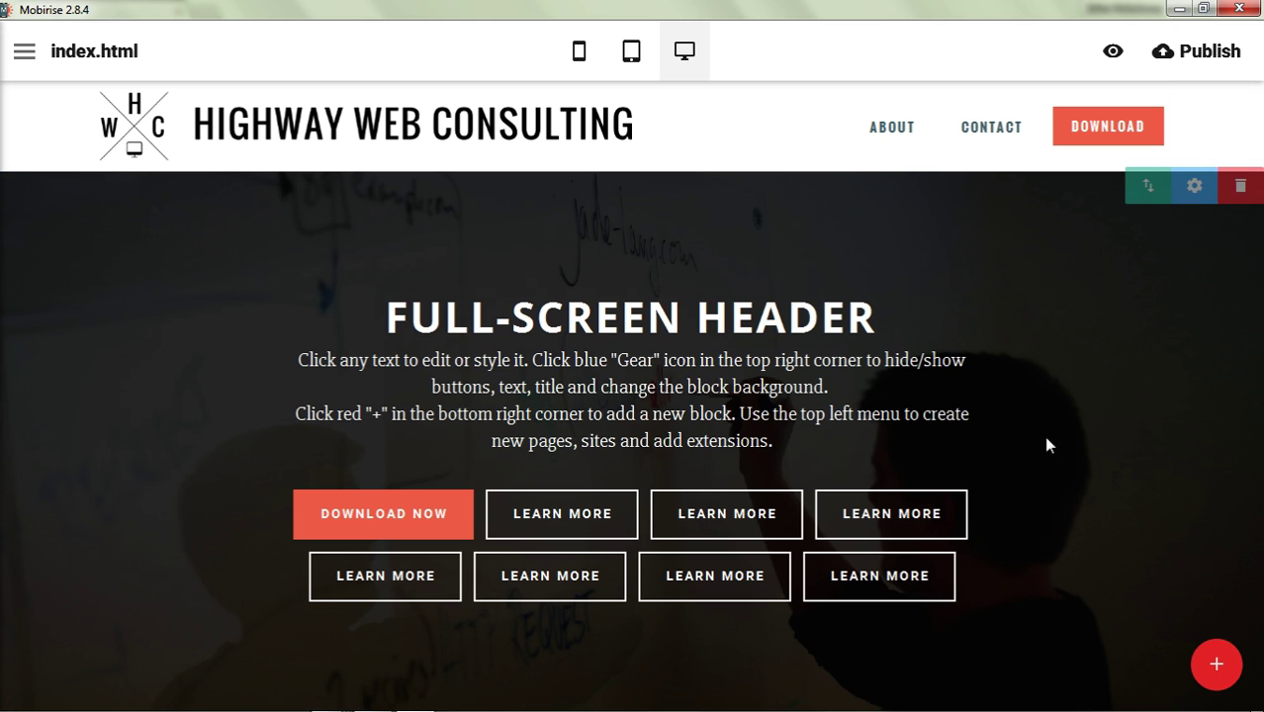
- Start removing the header block and cancel the removal
click(1241, 188)
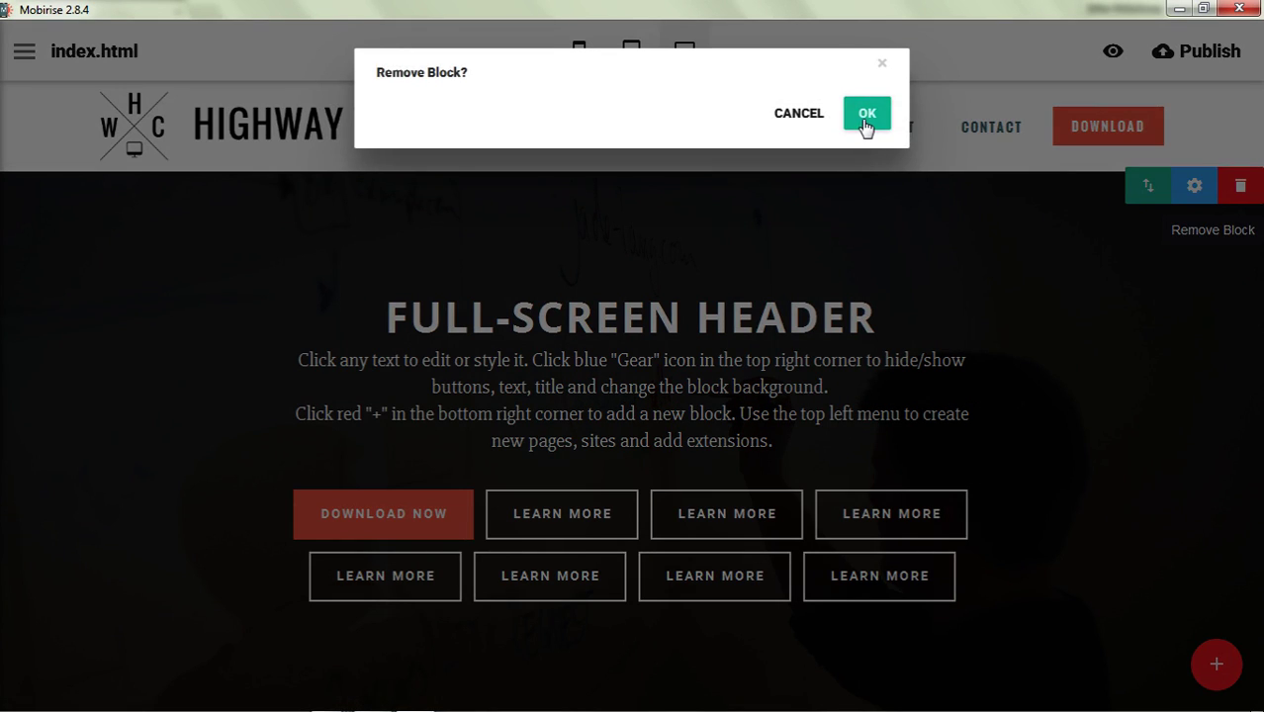
click(797, 115)
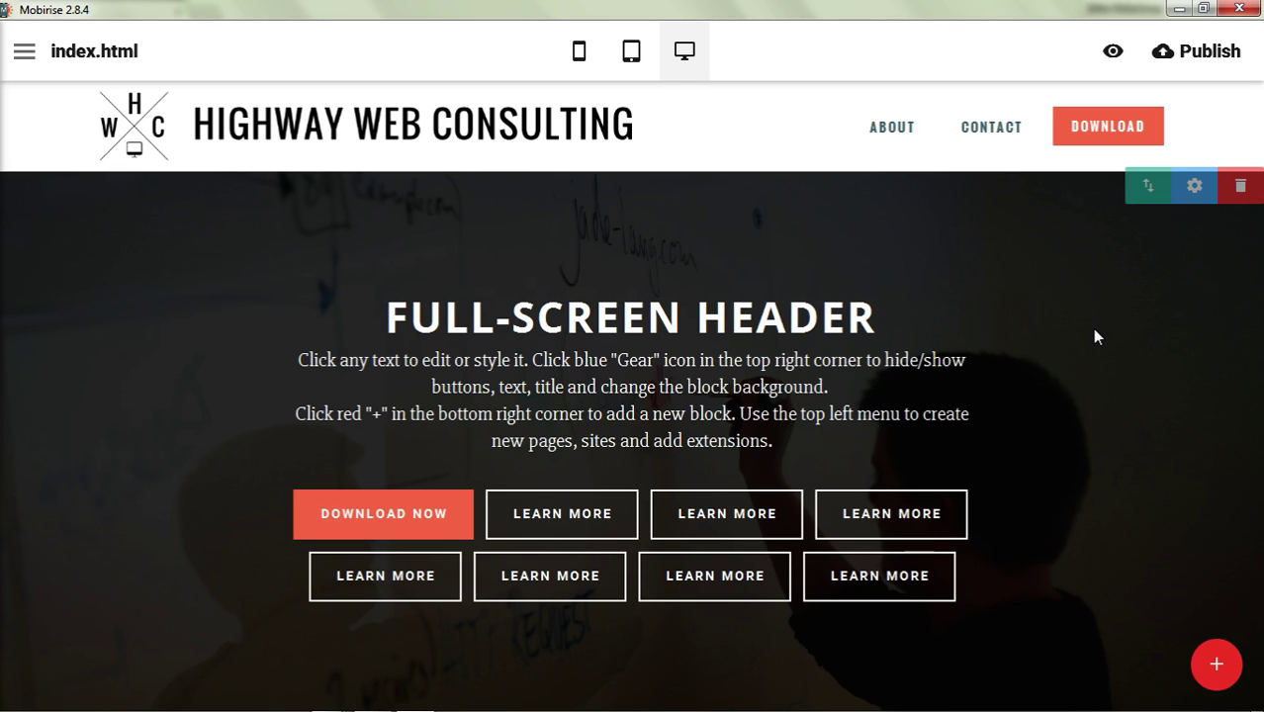
- Browse the block library down to the Sliders and Media sections
click(1216, 665)
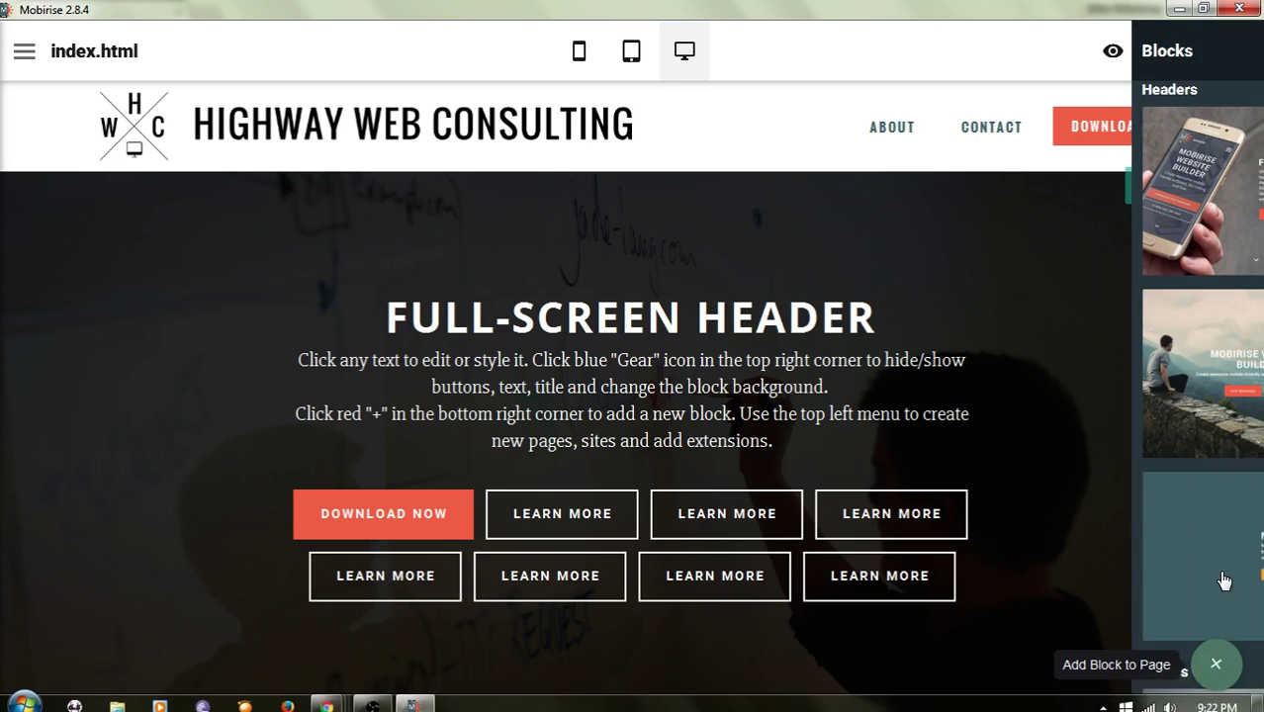
scroll(1184, 401, down, 5)
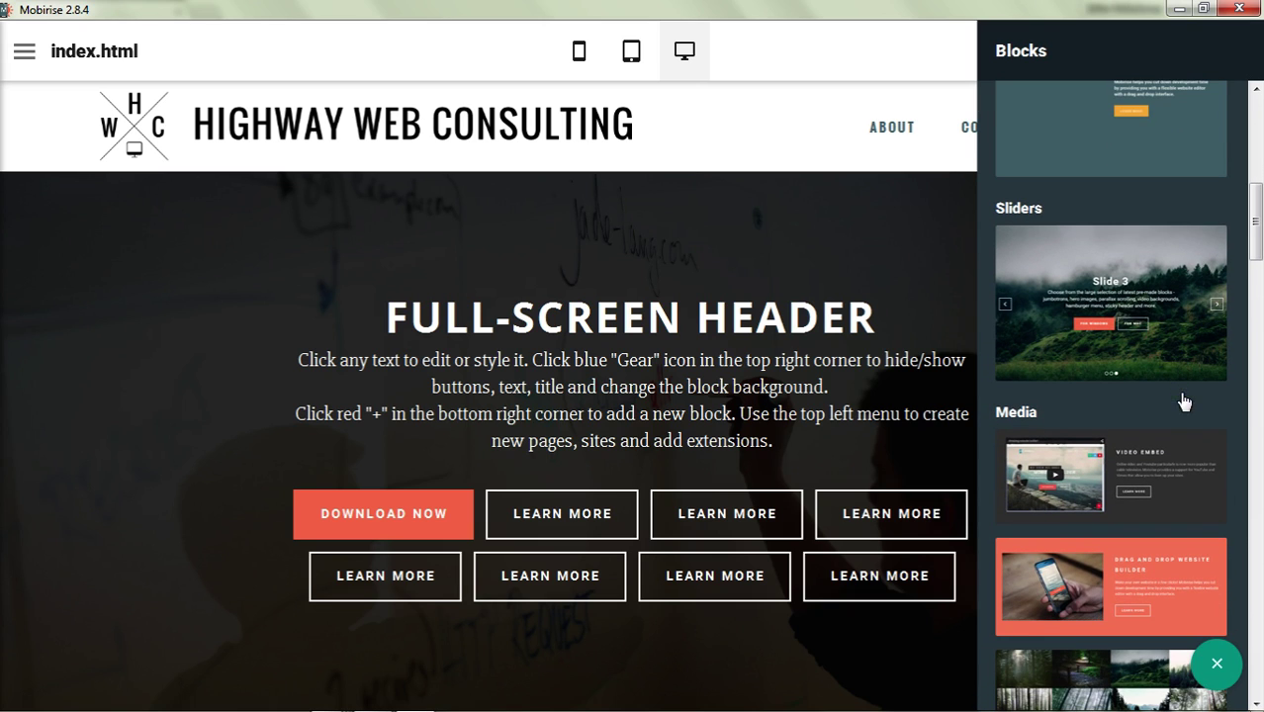